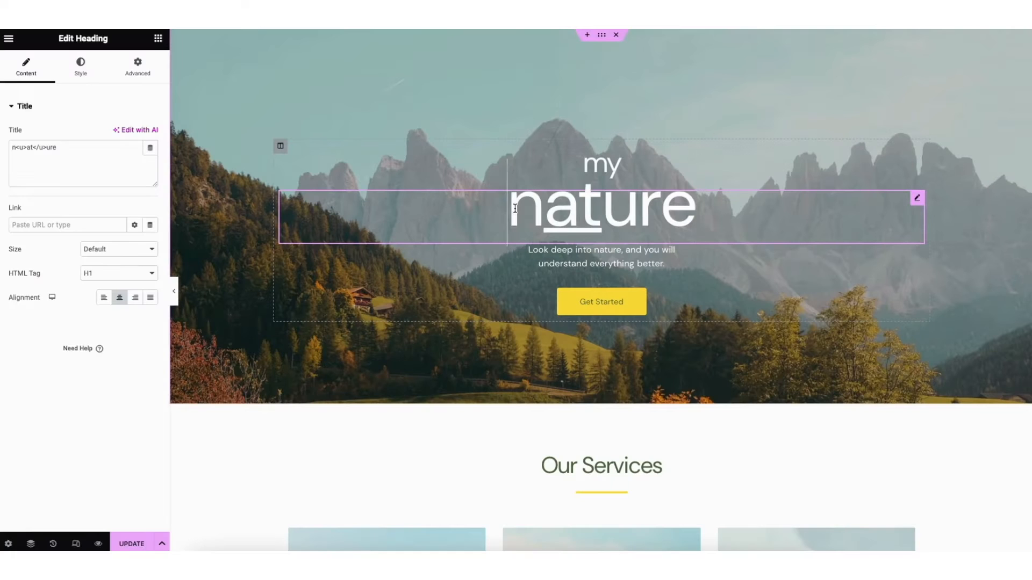
- Replace the hero heading text "nature" with "DEMO WEBSITE"
{"action": "left_click_drag", "start_coordinate": [510, 204], "coordinate": [696, 204]}
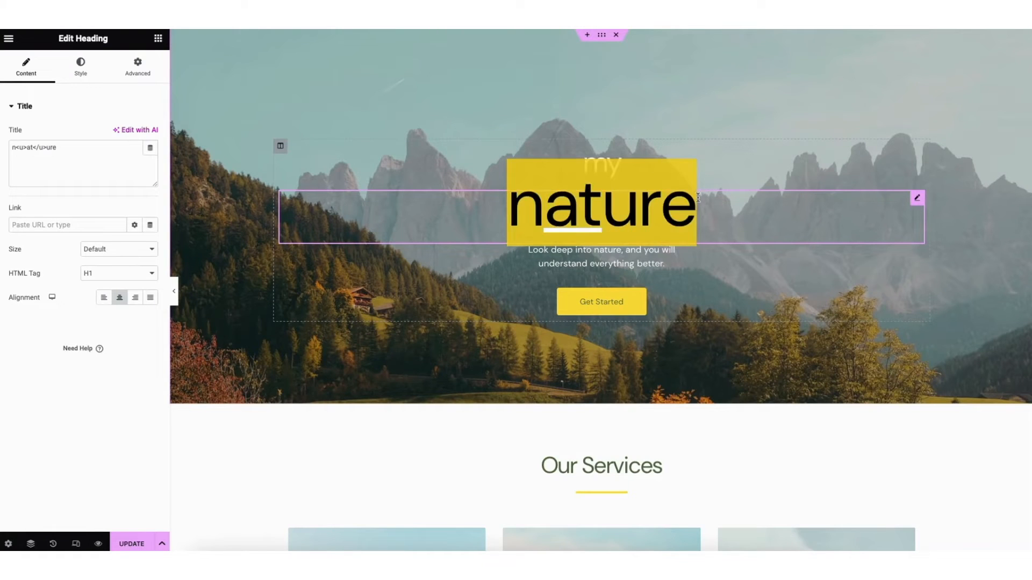
{"action": "type", "text": "DEMO WEBSITE"}
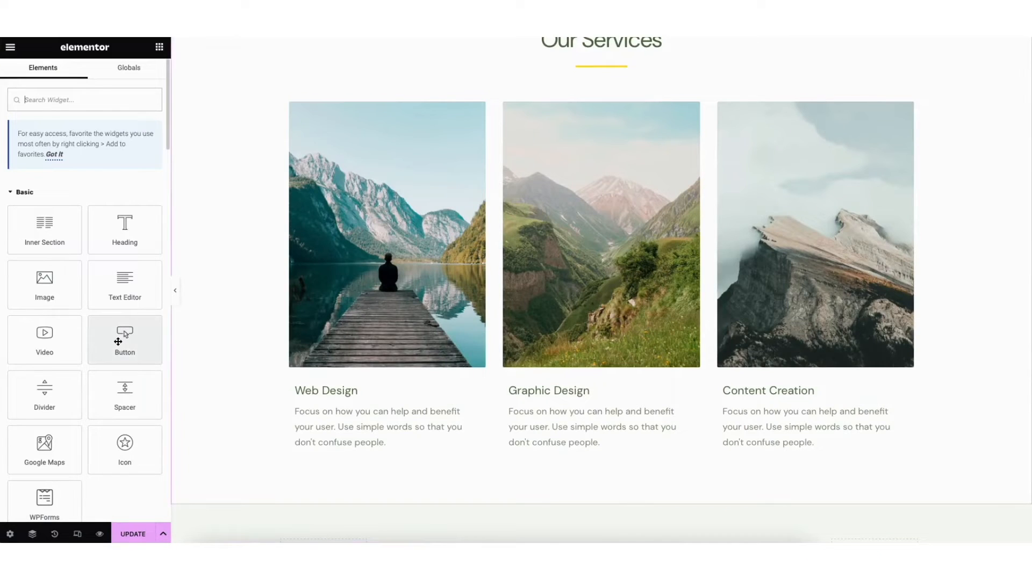
- Add a Button widget below the Web Design description and a Text Editor widget below the Graphic Design description
{"action": "left_click_drag", "start_coordinate": [118, 342], "coordinate": [337, 450]}
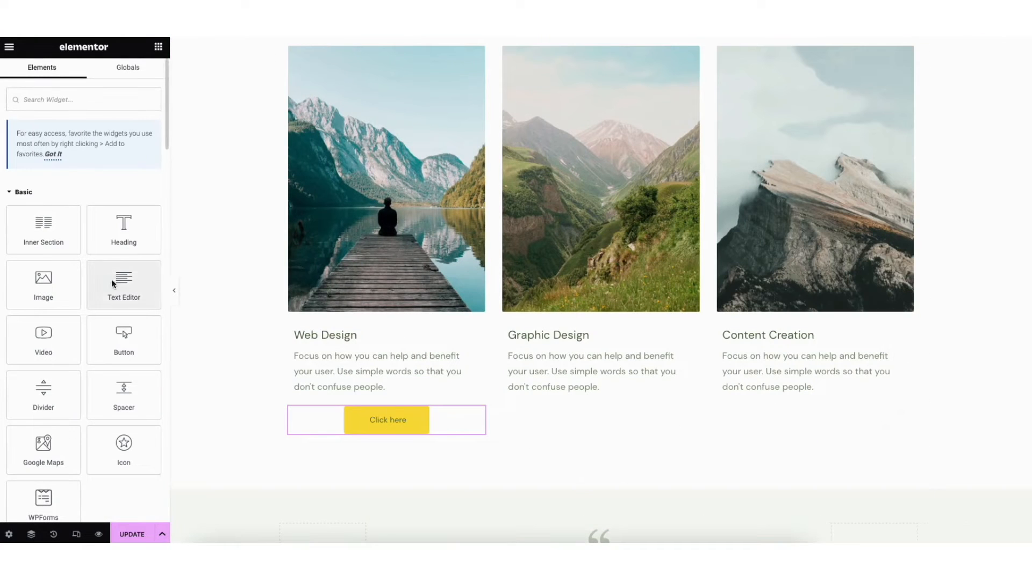
{"action": "left_click_drag", "start_coordinate": [112, 279], "coordinate": [568, 395]}
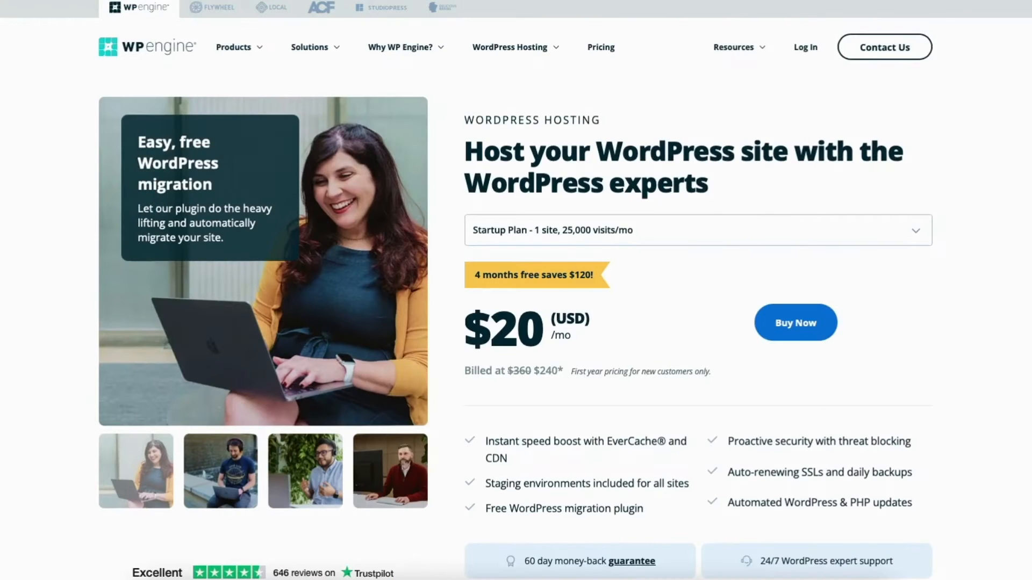
- Examine WP Engine's WordPress hosting offer, plan comparison and testimonials, and look through its home page
{"action": "scroll", "coordinate": [516, 290], "scroll_direction": "down", "scroll_amount": 3}
{"action": "scroll", "coordinate": [516, 290], "scroll_direction": "down", "scroll_amount": 9}
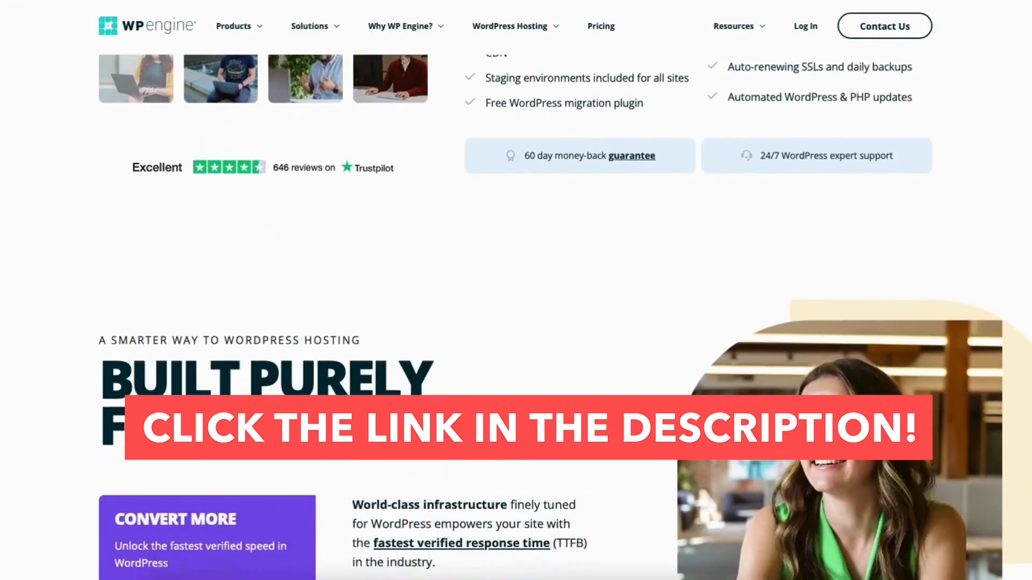
{"action": "scroll", "coordinate": [516, 290], "scroll_direction": "down", "scroll_amount": 9}
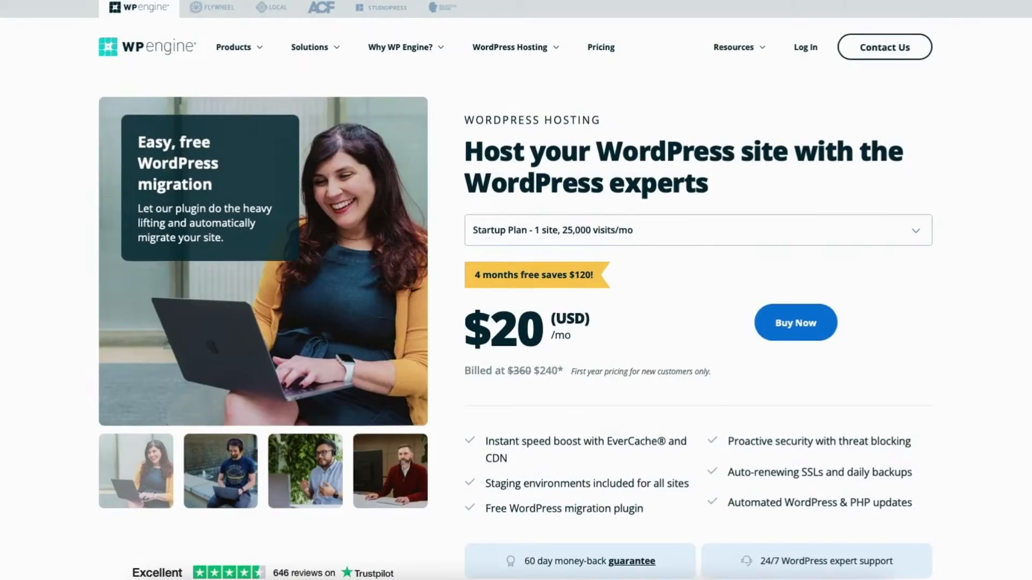
{"action": "scroll", "coordinate": [516, 290], "scroll_direction": "down", "scroll_amount": 6}
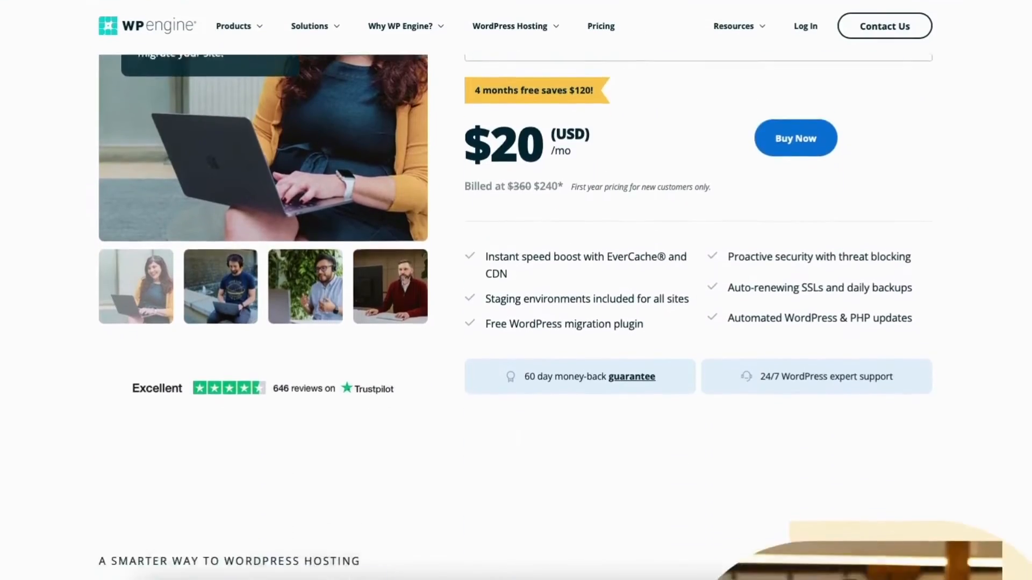
{"action": "scroll", "coordinate": [516, 290], "scroll_direction": "down", "scroll_amount": 10}
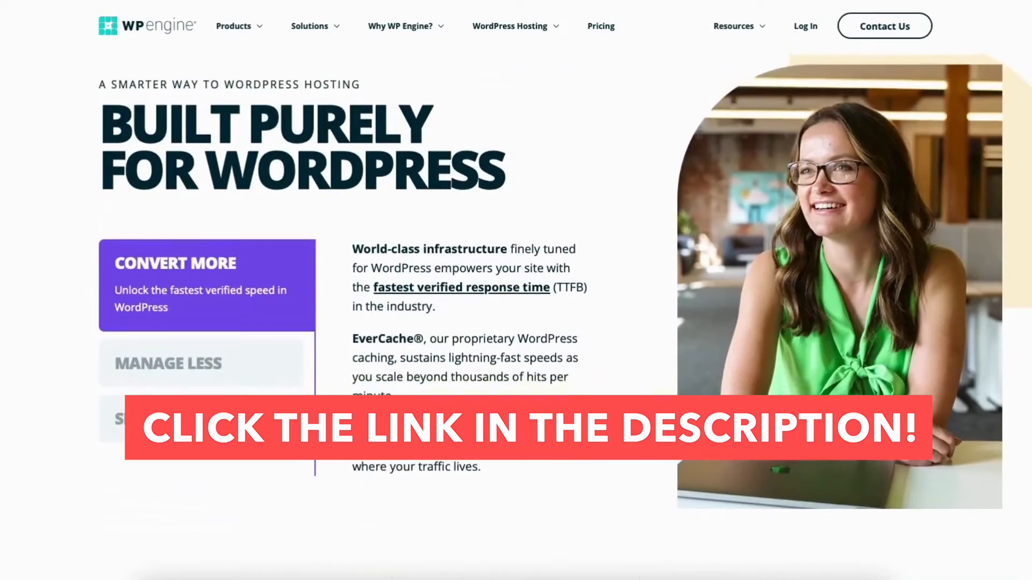
{"action": "scroll", "coordinate": [516, 290], "scroll_direction": "down", "scroll_amount": 8}
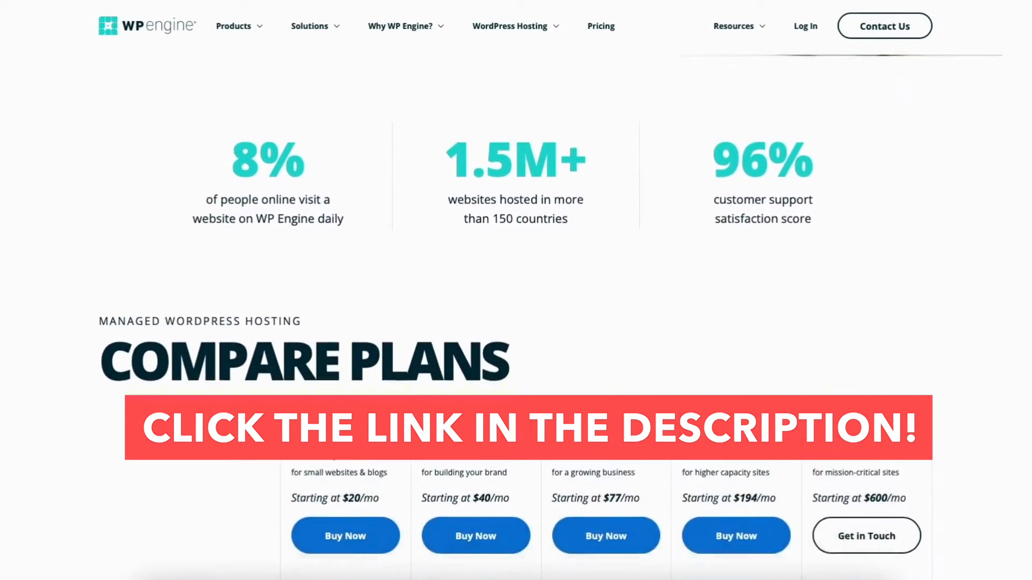
{"action": "scroll", "coordinate": [516, 291], "scroll_direction": "down", "scroll_amount": 7}
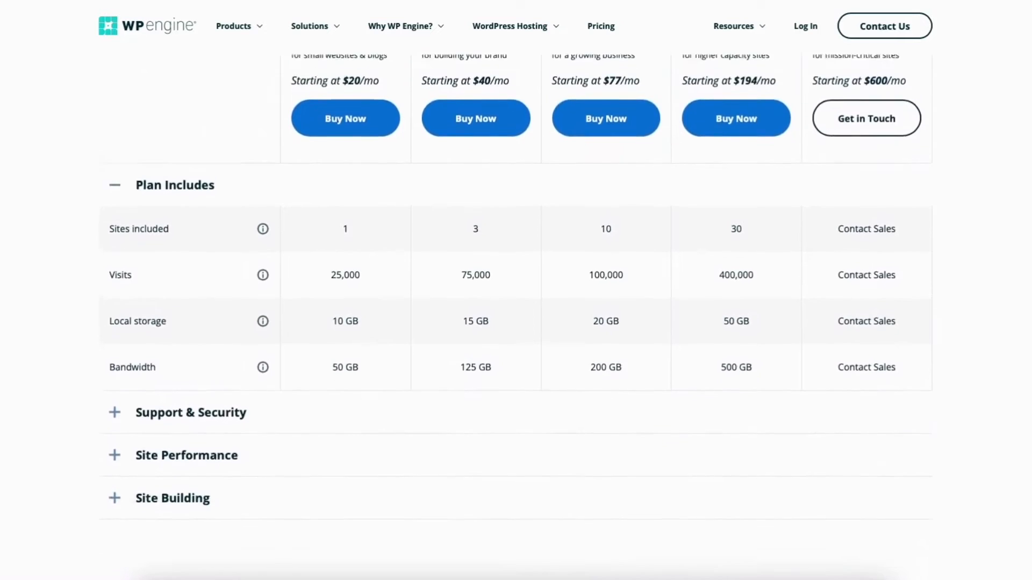
{"action": "scroll", "coordinate": [516, 290], "scroll_direction": "down", "scroll_amount": 7}
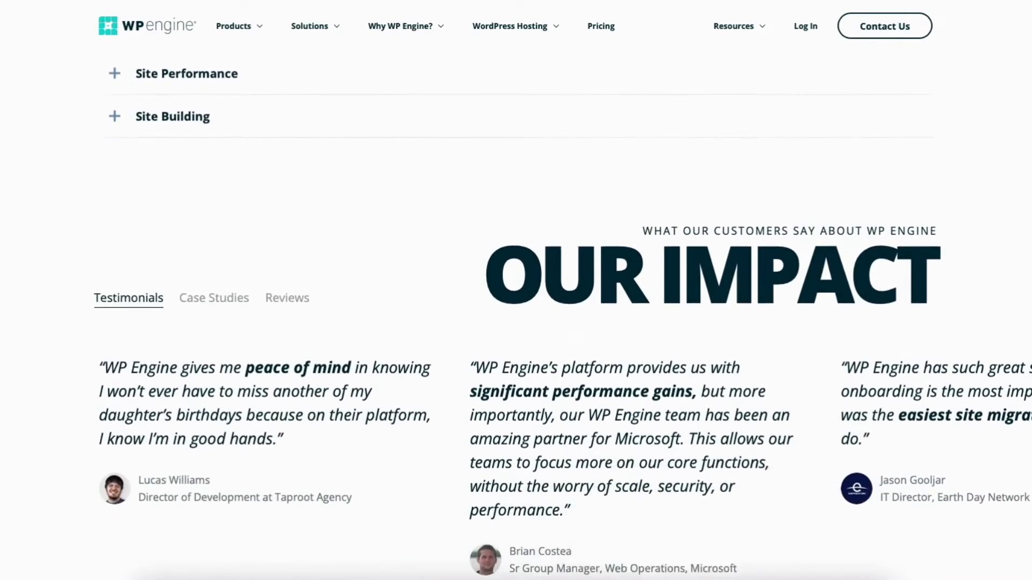
{"action": "scroll", "coordinate": [516, 290], "scroll_direction": "down", "scroll_amount": 7}
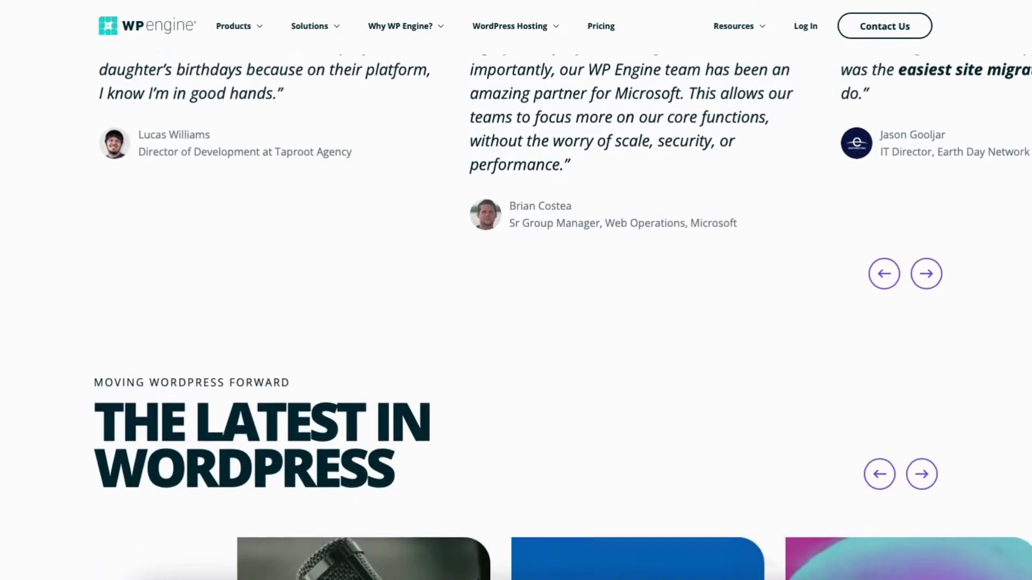
{"action": "scroll", "coordinate": [516, 290], "scroll_direction": "down", "scroll_amount": 2}
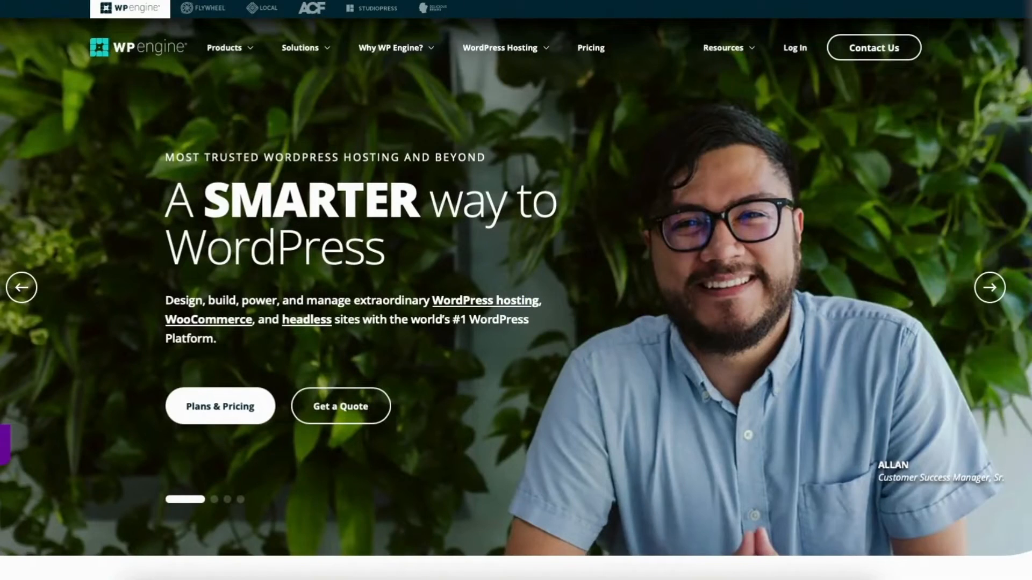
{"action": "scroll", "coordinate": [516, 291], "scroll_direction": "down", "scroll_amount": 10}
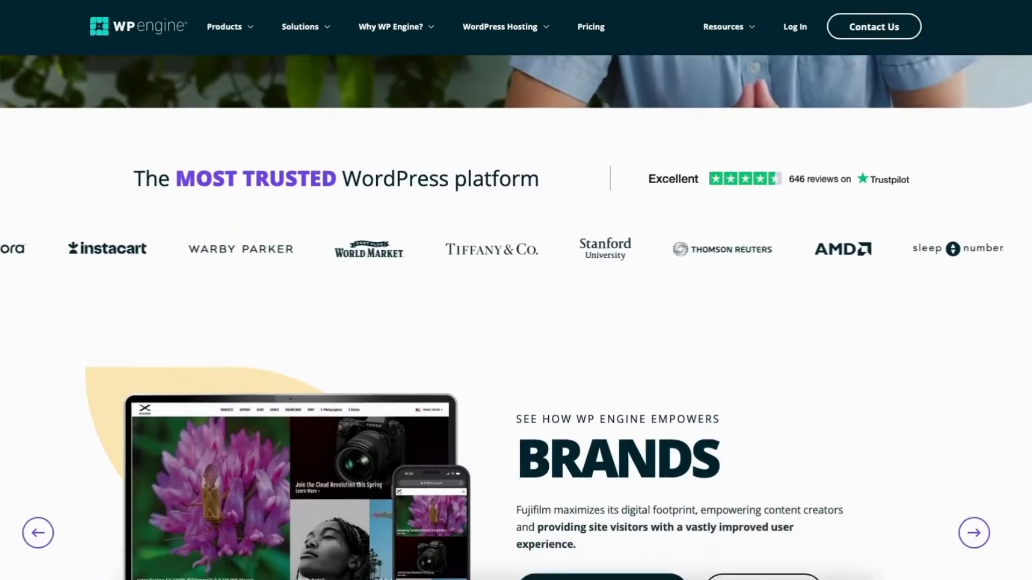
{"action": "scroll", "coordinate": [516, 290], "scroll_direction": "down", "scroll_amount": 9}
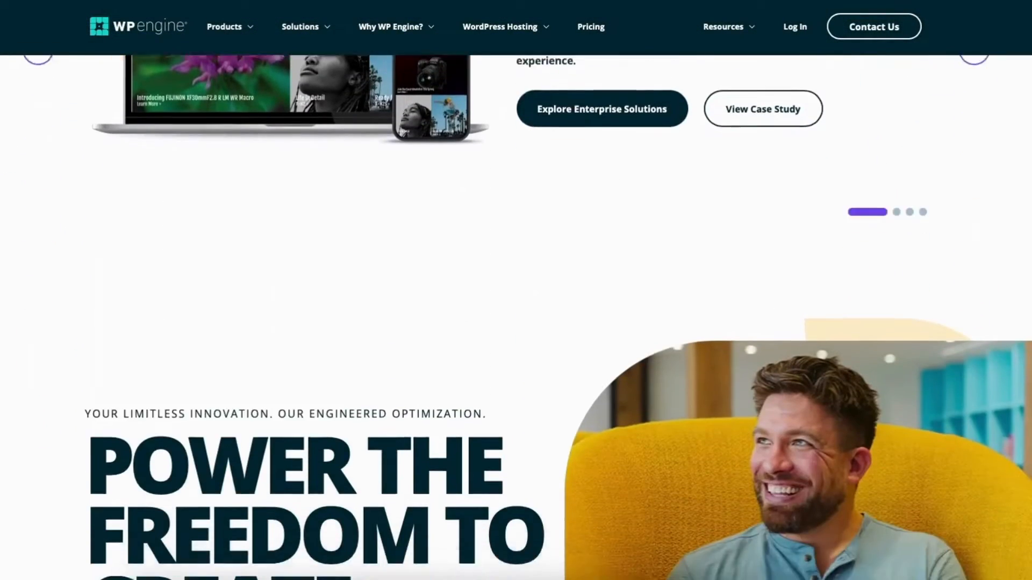
{"action": "scroll", "coordinate": [516, 290], "scroll_direction": "down", "scroll_amount": 8}
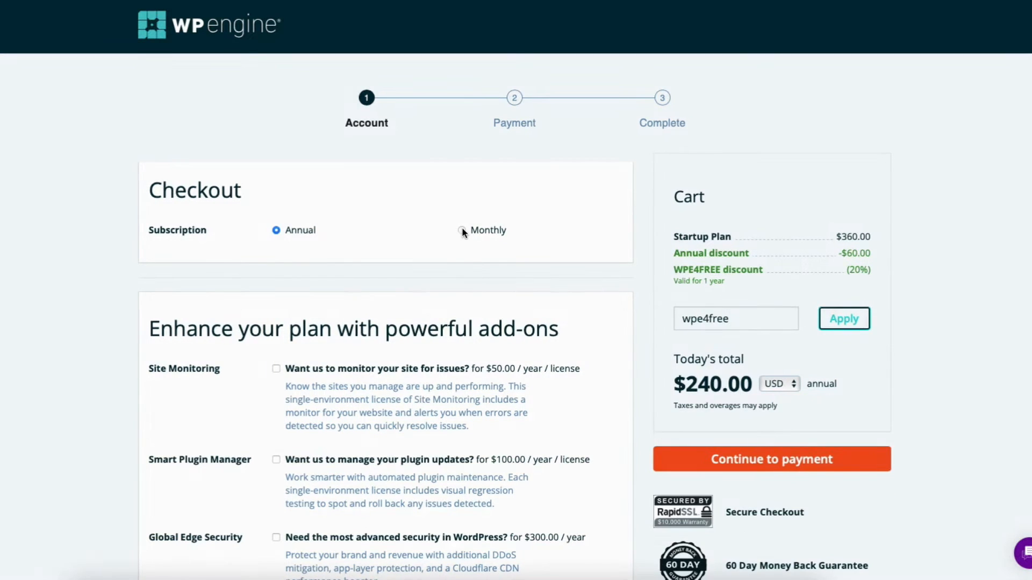
- Compare the Startup Plan's price under the Monthly and Annual subscriptions, leaving Annual selected
{"action": "left_click", "coordinate": [461, 231]}
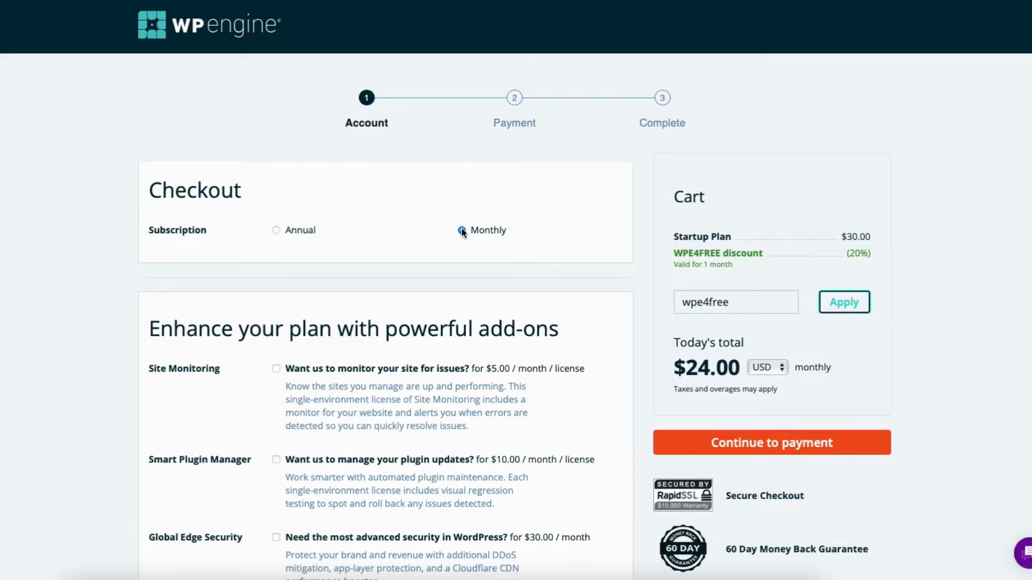
{"action": "left_click", "coordinate": [276, 231]}
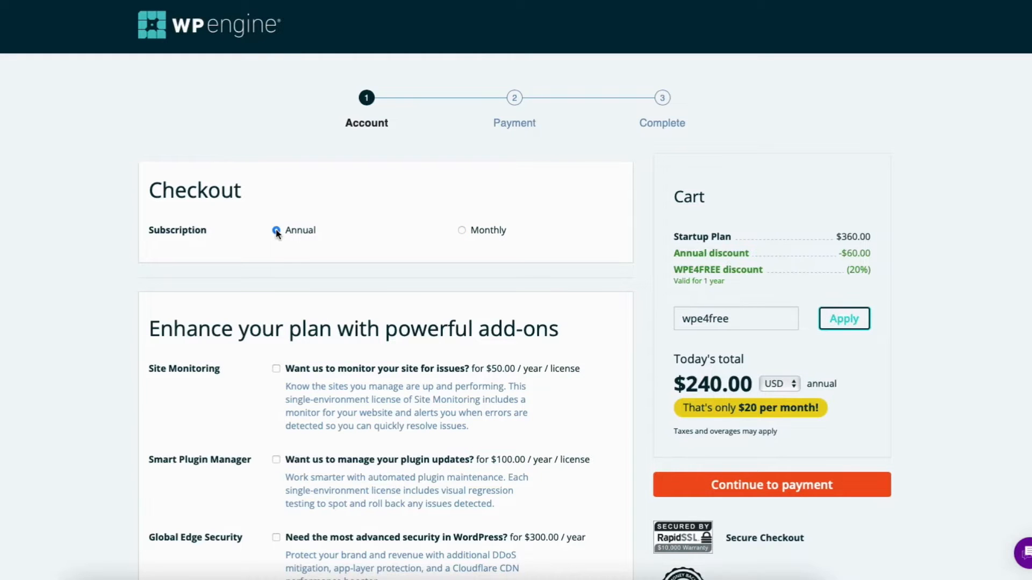
- Keep United States of America as the data center in the account information and continue to payment
{"action": "scroll", "coordinate": [277, 232], "scroll_direction": "down", "scroll_amount": 5}
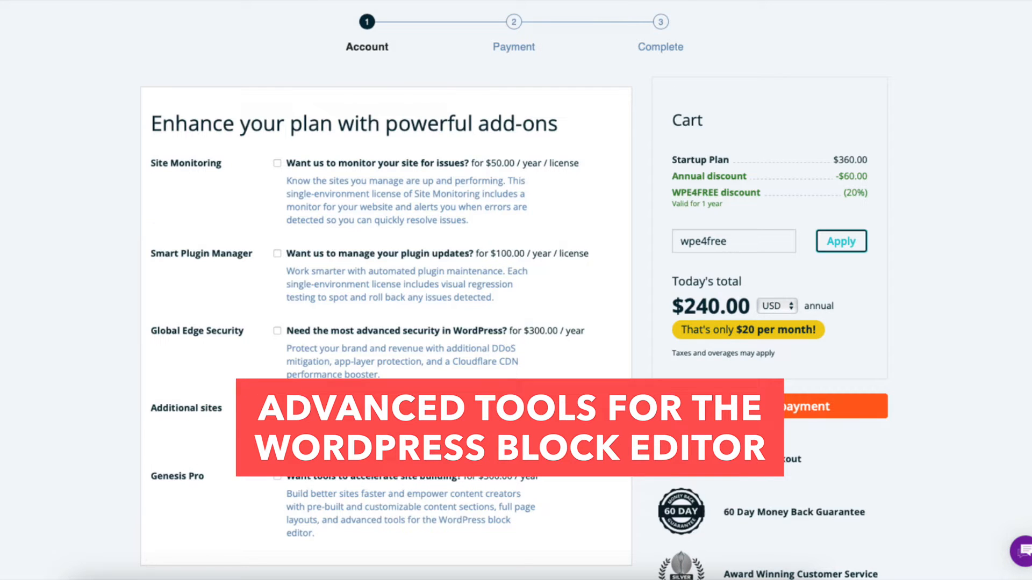
{"action": "scroll", "coordinate": [387, 323], "scroll_direction": "down", "scroll_amount": 7}
{"action": "scroll", "coordinate": [387, 322], "scroll_direction": "down", "scroll_amount": 1}
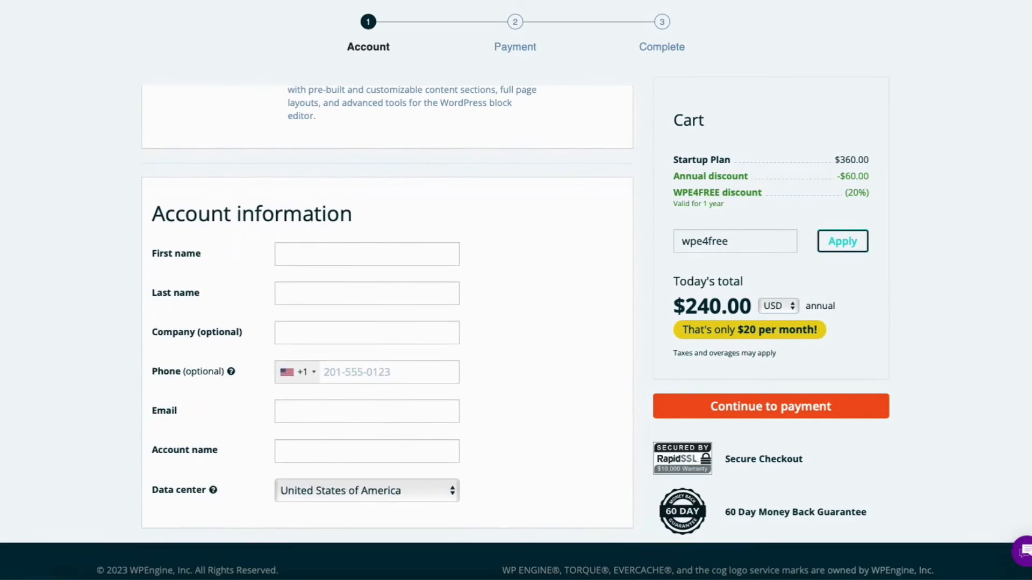
{"action": "scroll", "coordinate": [387, 323], "scroll_direction": "down", "scroll_amount": 1}
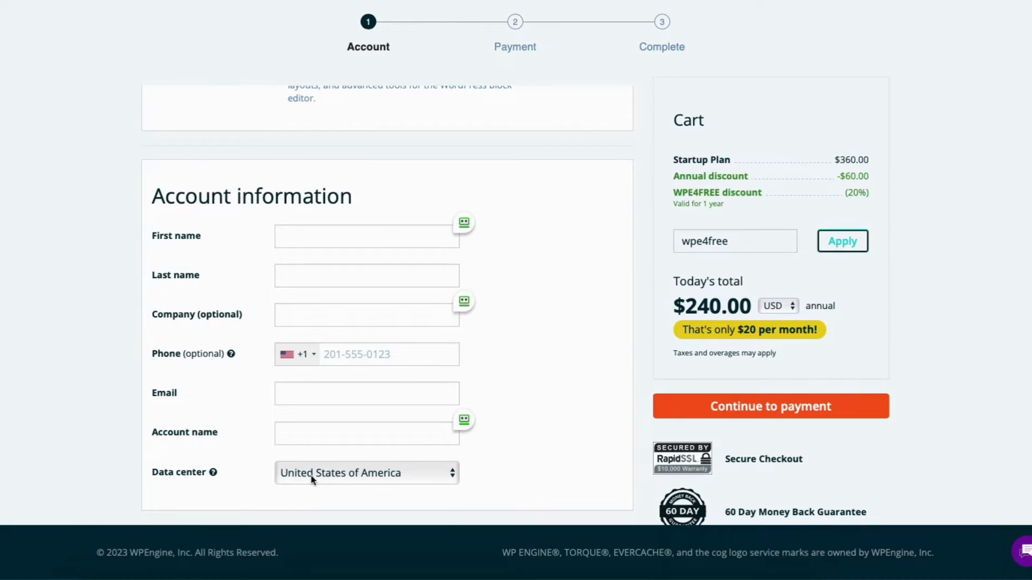
{"action": "left_click", "coordinate": [434, 474]}
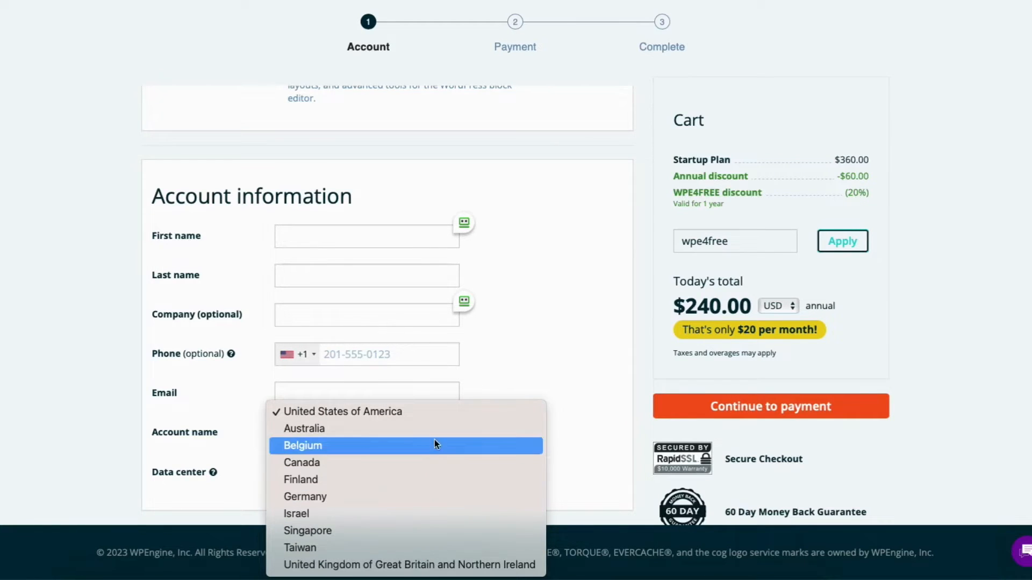
{"action": "left_click", "coordinate": [444, 413]}
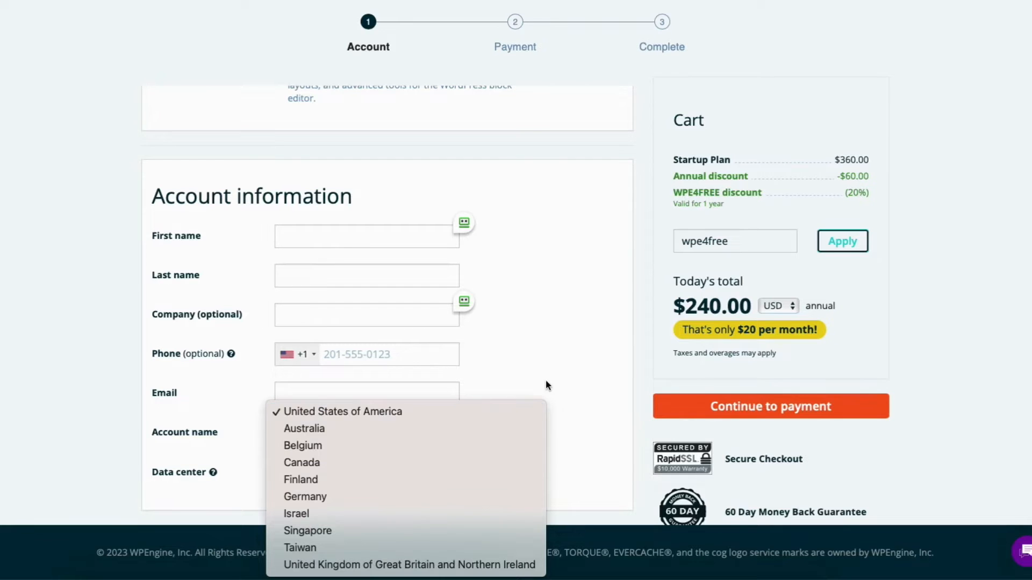
{"action": "left_click", "coordinate": [759, 408]}
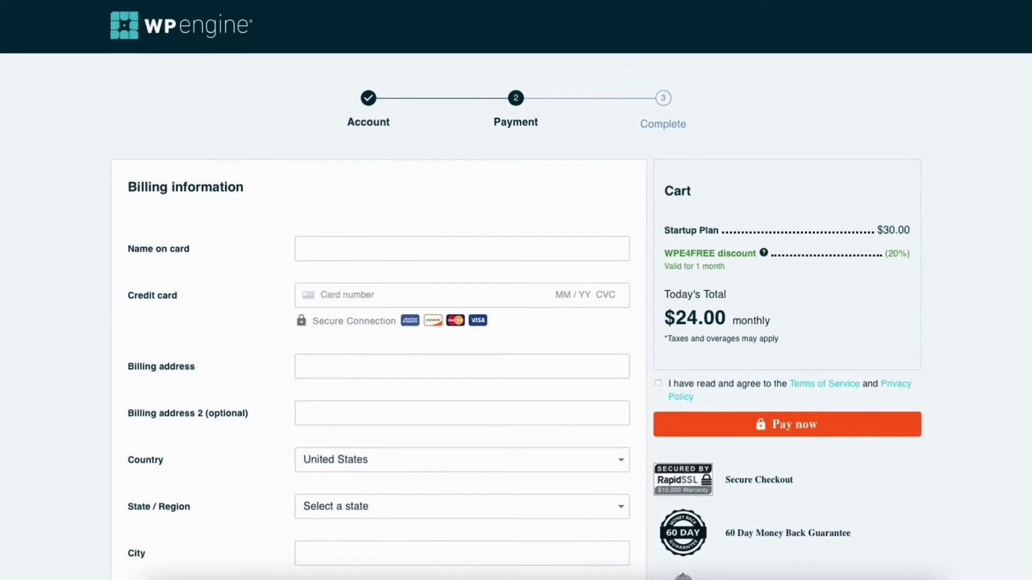
- Agree to the Terms of Service and Privacy Policy and submit the payment for the Startup Plan
{"action": "scroll", "coordinate": [759, 408], "scroll_direction": "down", "scroll_amount": 2}
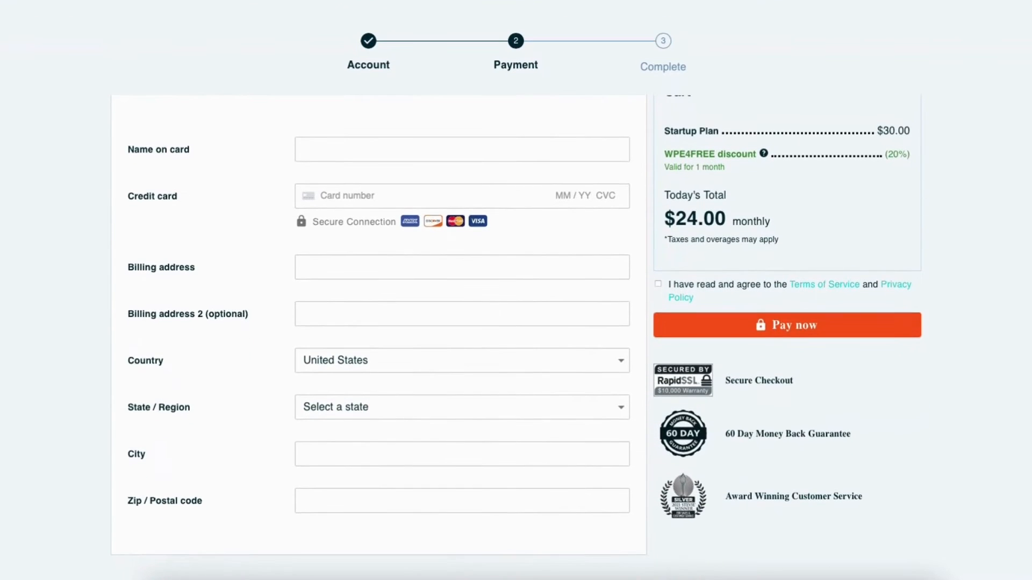
{"action": "left_click", "coordinate": [658, 284]}
{"action": "left_click", "coordinate": [777, 327]}
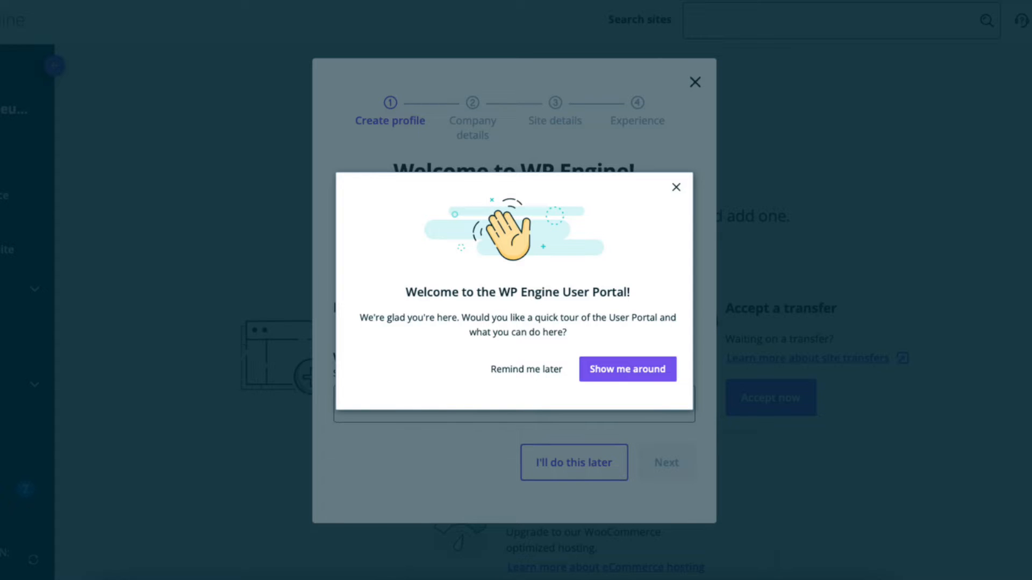
- Dismiss the User Portal tour offer, set the profile role to Marketer and continue to the company details
{"action": "key", "text": "Escape"}
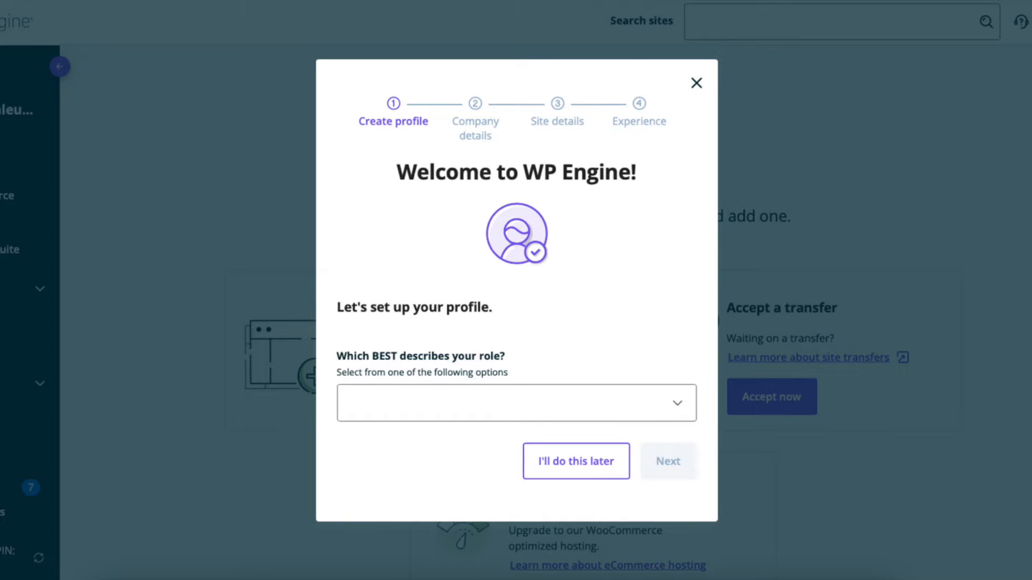
{"action": "left_click", "coordinate": [672, 405]}
{"action": "scroll", "coordinate": [473, 404], "scroll_direction": "down", "scroll_amount": 1}
{"action": "left_click", "coordinate": [474, 404]}
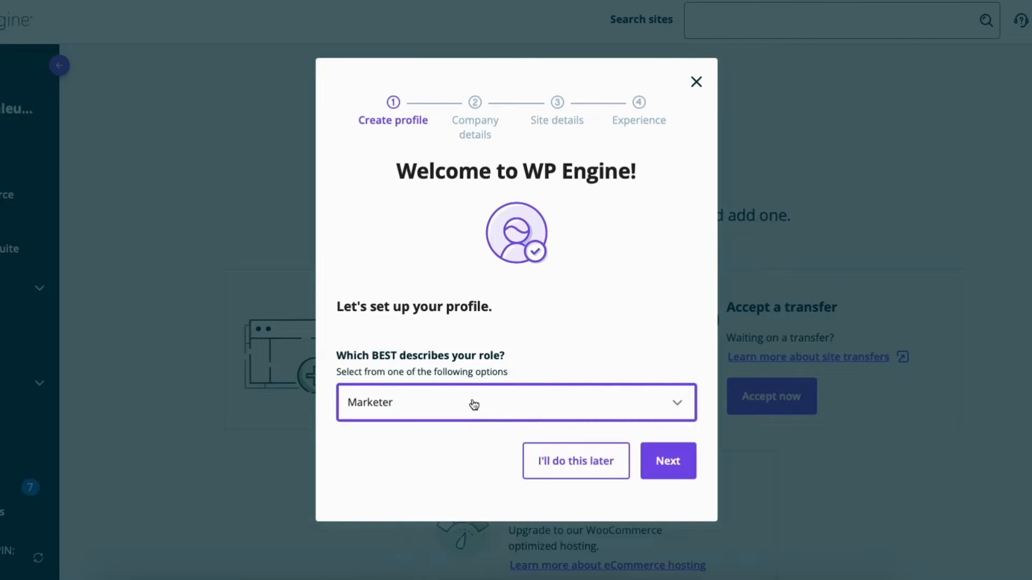
{"action": "left_click", "coordinate": [668, 463]}
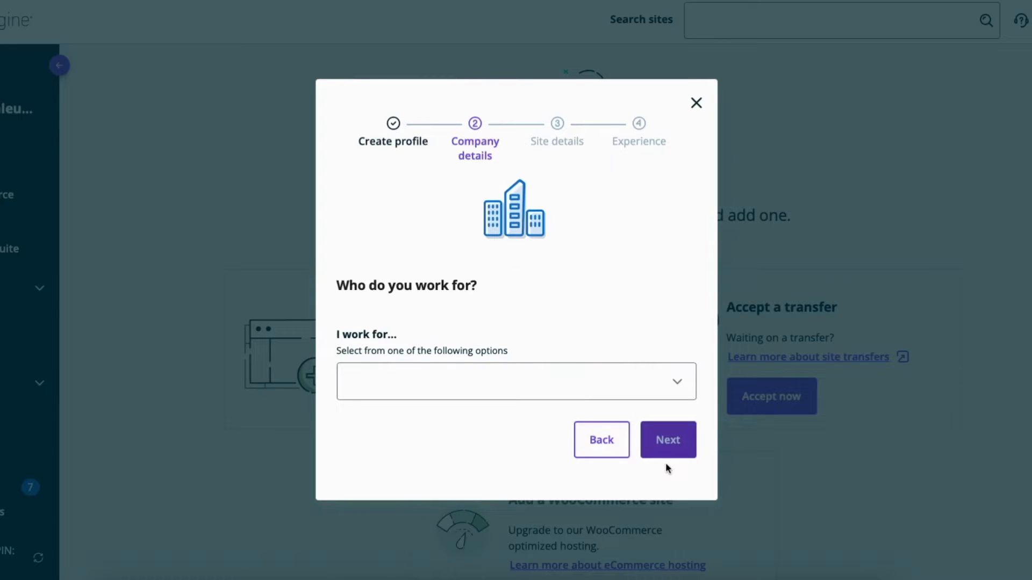
- Answer who you work for with "Myself, full-time" and continue to the site details
{"action": "left_click", "coordinate": [676, 385]}
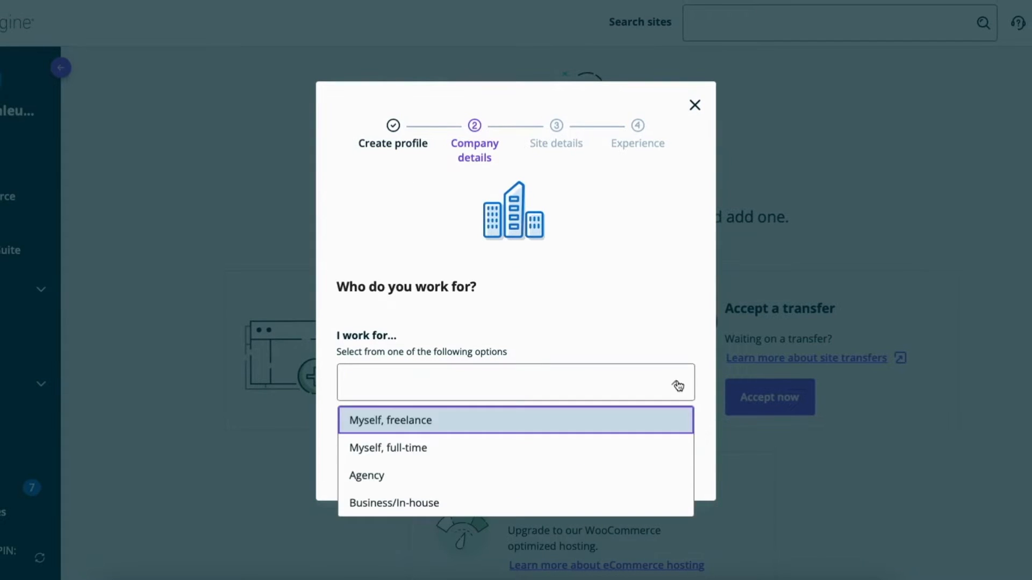
{"action": "left_click", "coordinate": [516, 448]}
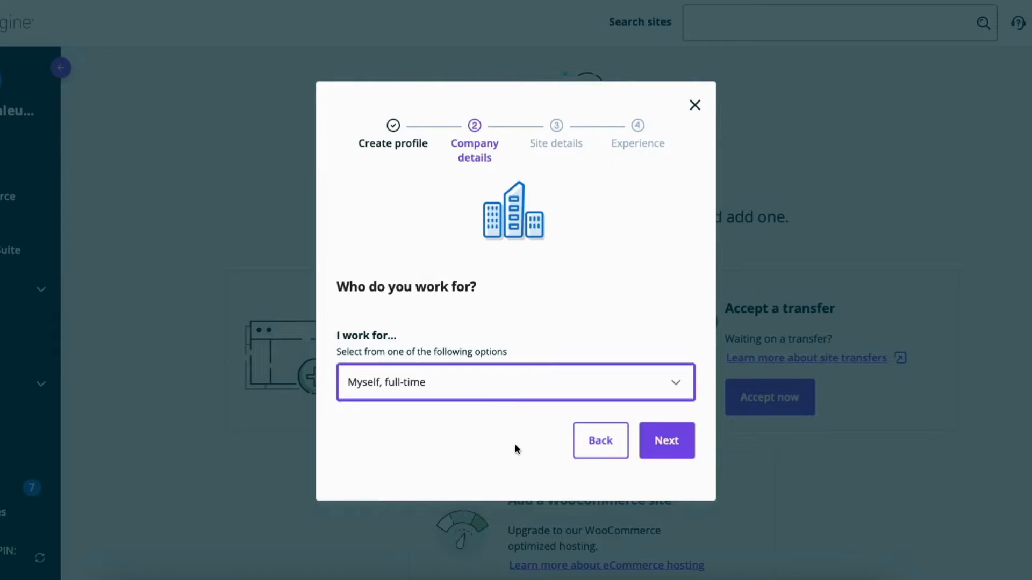
{"action": "left_click", "coordinate": [667, 450]}
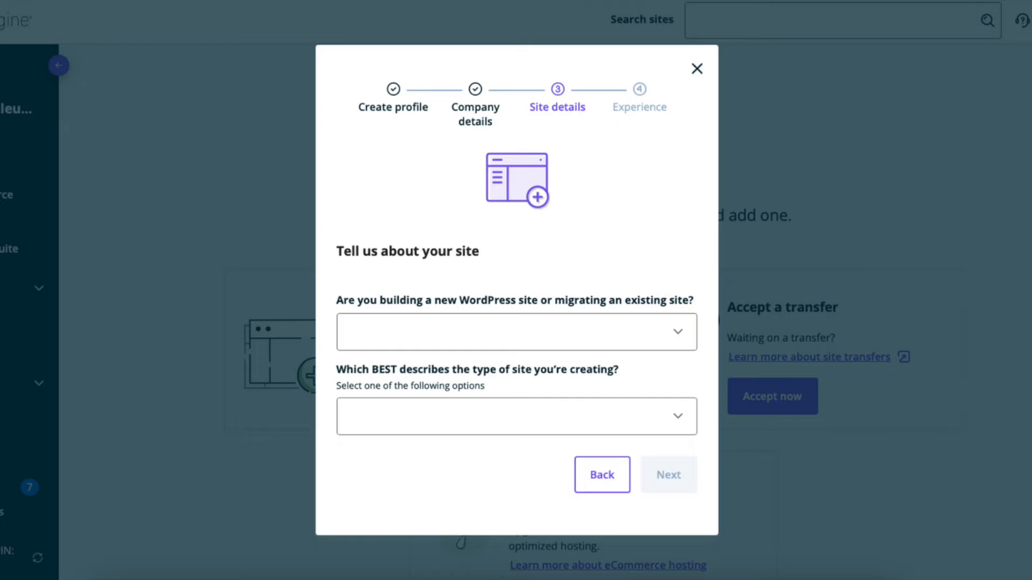
- Describe the site as "Building a new site" of type "Business main site" and continue to the experience question
{"action": "left_click", "coordinate": [516, 332]}
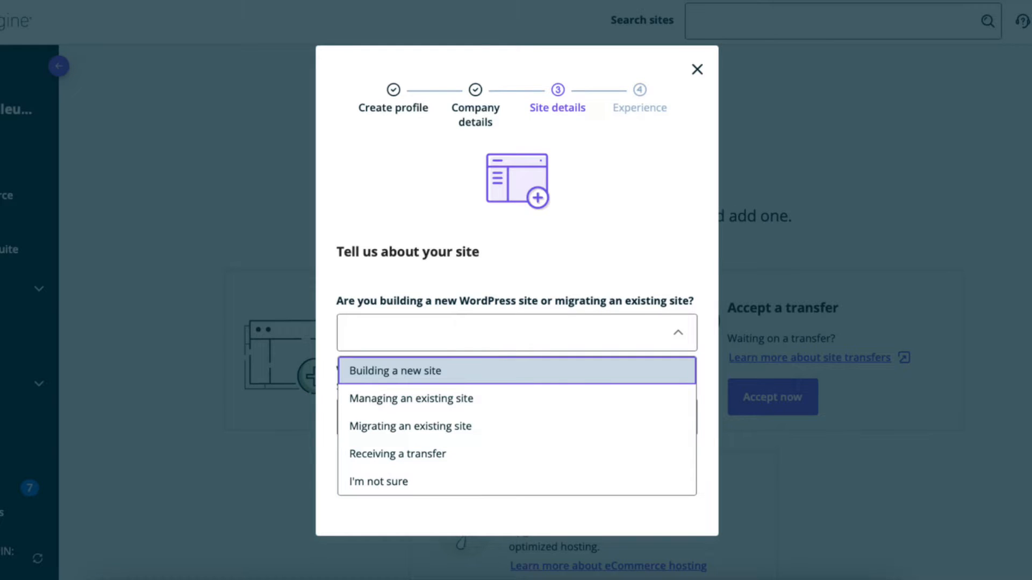
{"action": "left_click", "coordinate": [516, 371]}
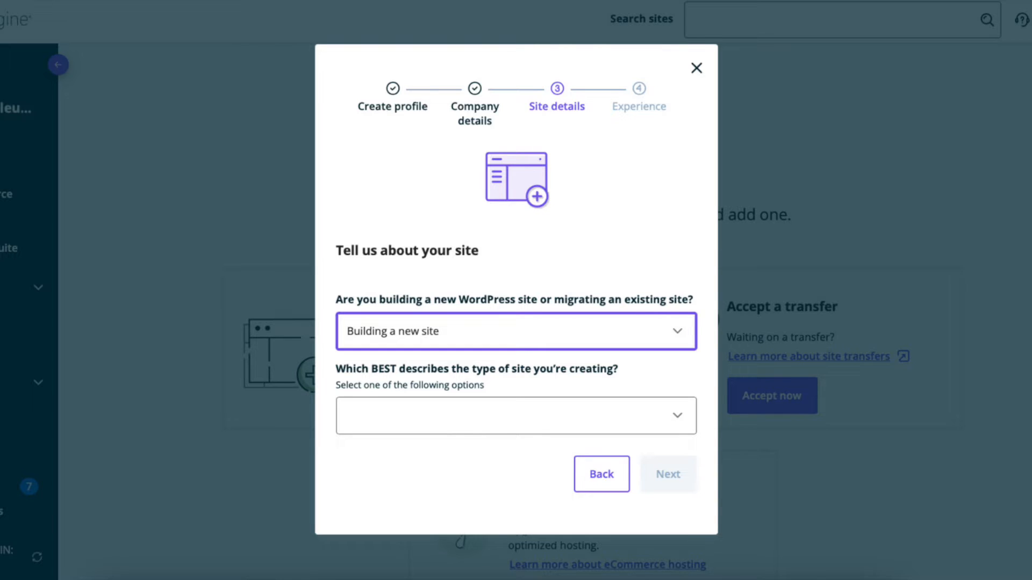
{"action": "left_click", "coordinate": [516, 416]}
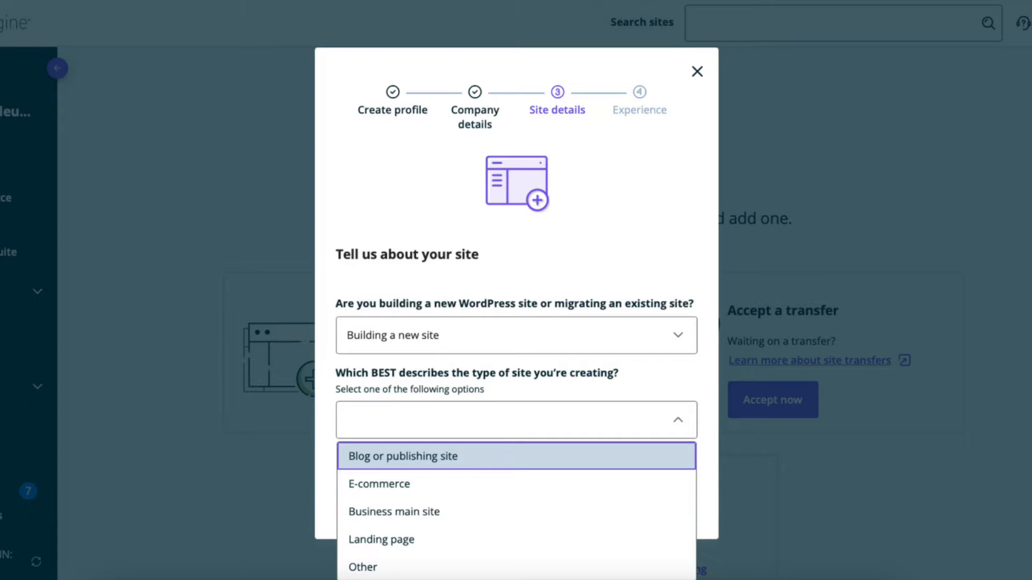
{"action": "left_click", "coordinate": [426, 509]}
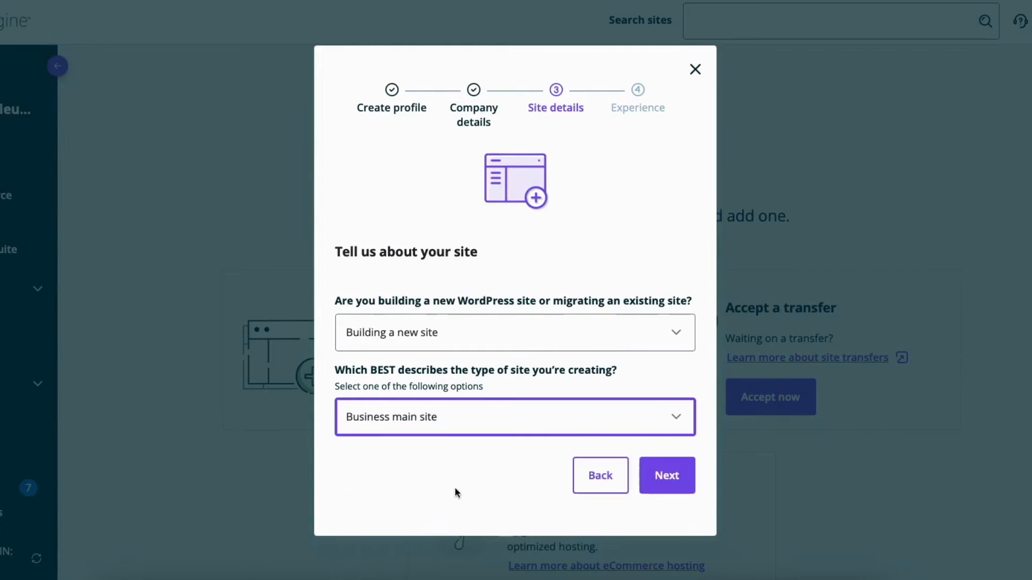
{"action": "left_click", "coordinate": [664, 482]}
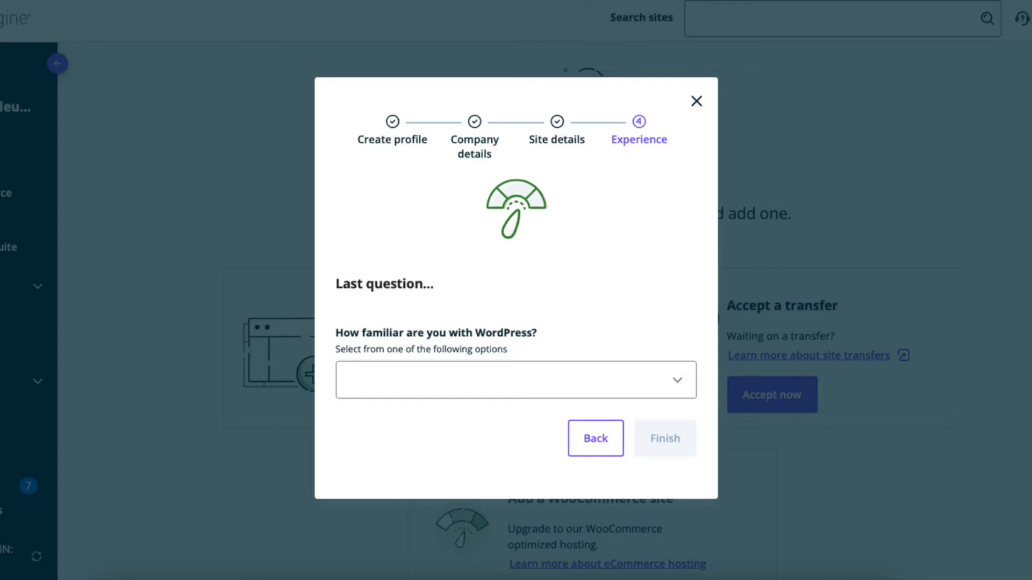
- Answer the WordPress familiarity question with "I am an expert" and finish the profile setup
{"action": "left_click", "coordinate": [516, 380]}
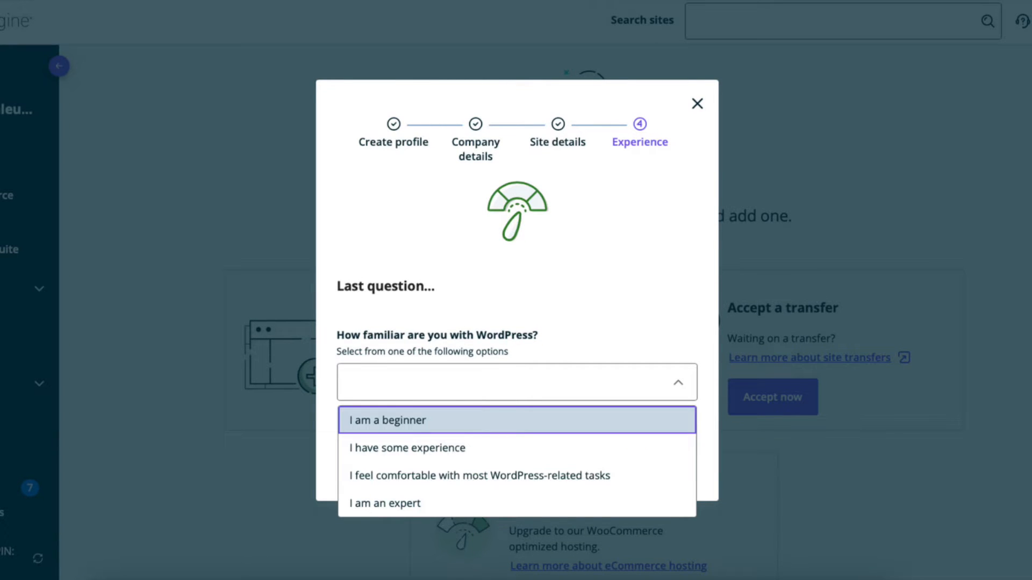
{"action": "left_click", "coordinate": [516, 503]}
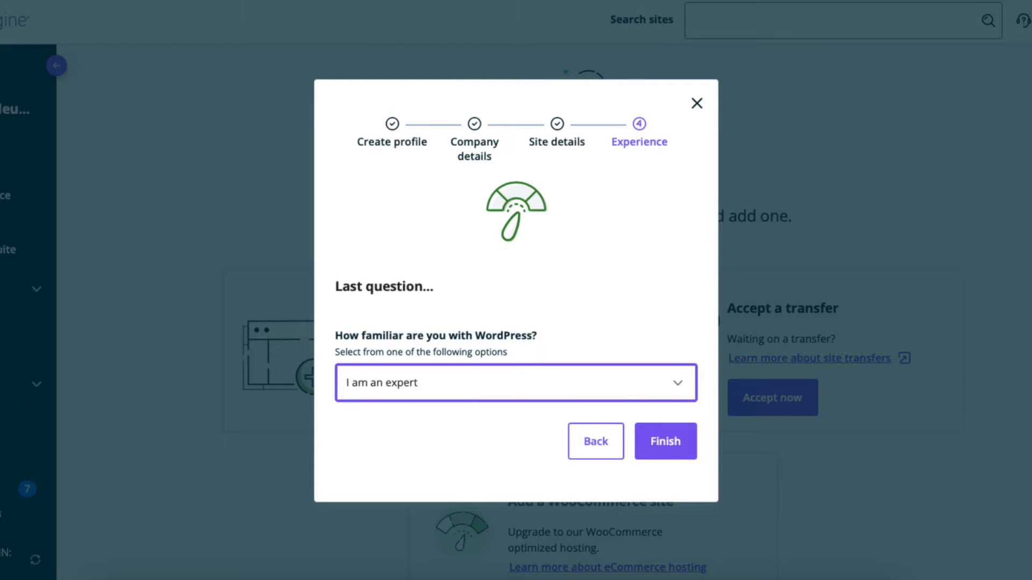
{"action": "left_click", "coordinate": [665, 441]}
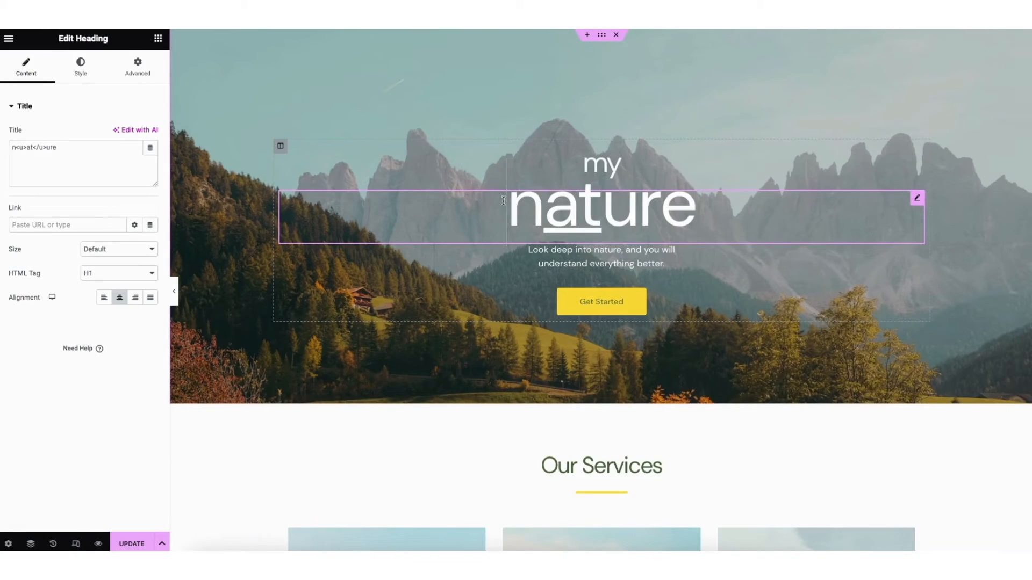
- Replace the hero heading text between "my" and the nature quote with "DEMO WEBSITE"
{"action": "type", "text": "DEMO WEBSIT"}
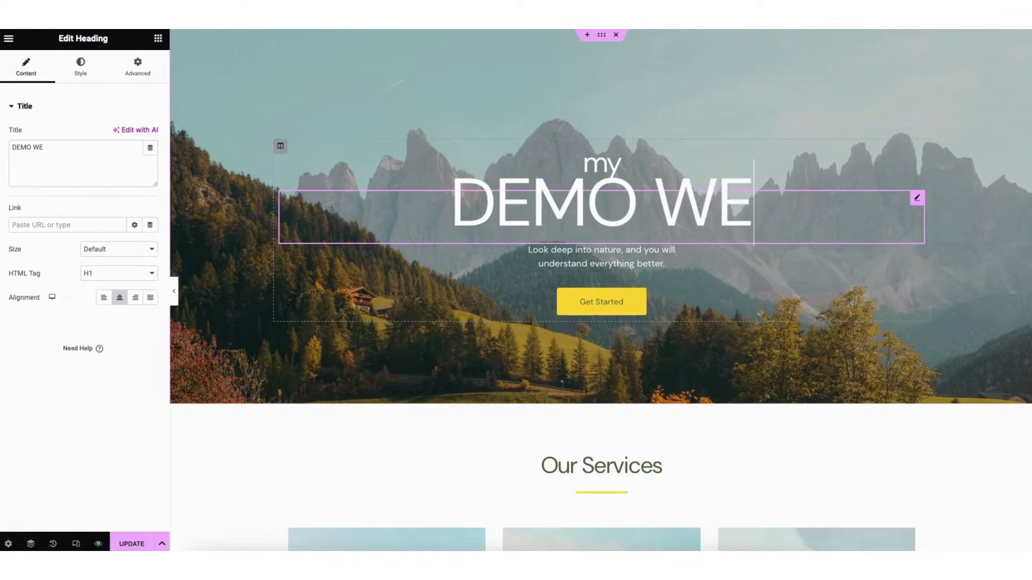
{"action": "type", "text": "E"}
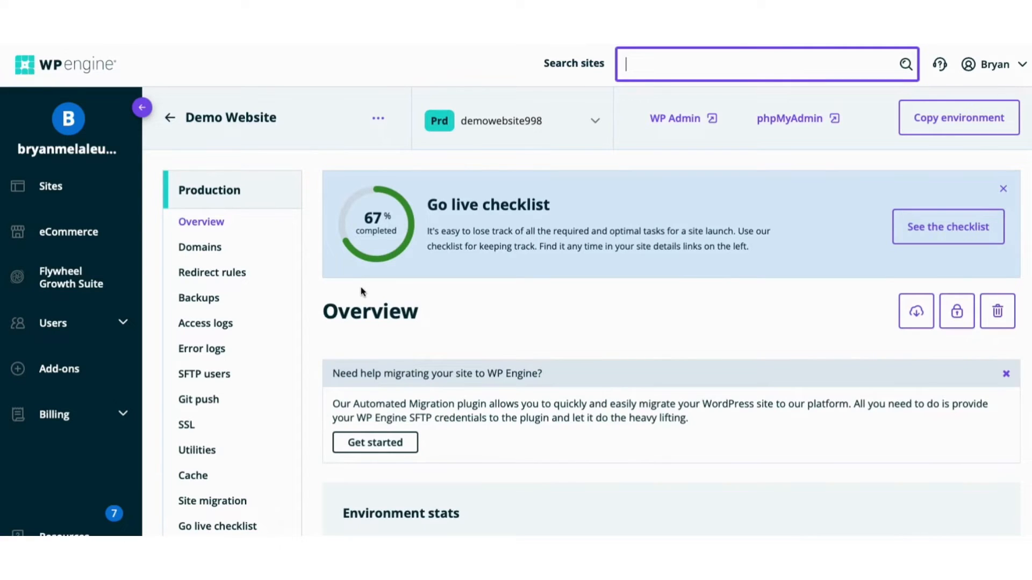
- Switch to the WP Engine portal and open the domain settings of the Demo Website production environment
{"action": "left_click", "coordinate": [362, 289]}
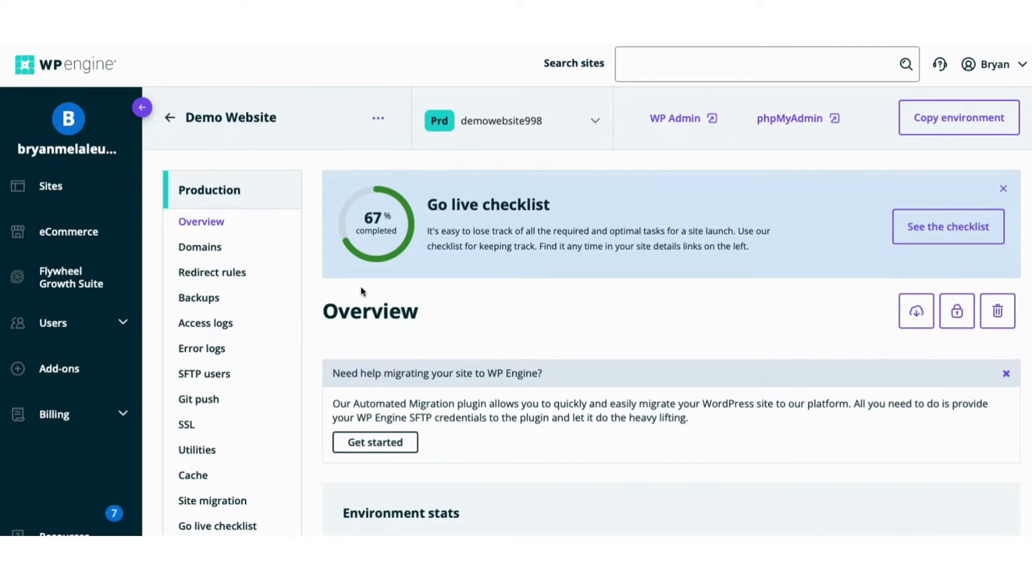
{"action": "left_click", "coordinate": [204, 247]}
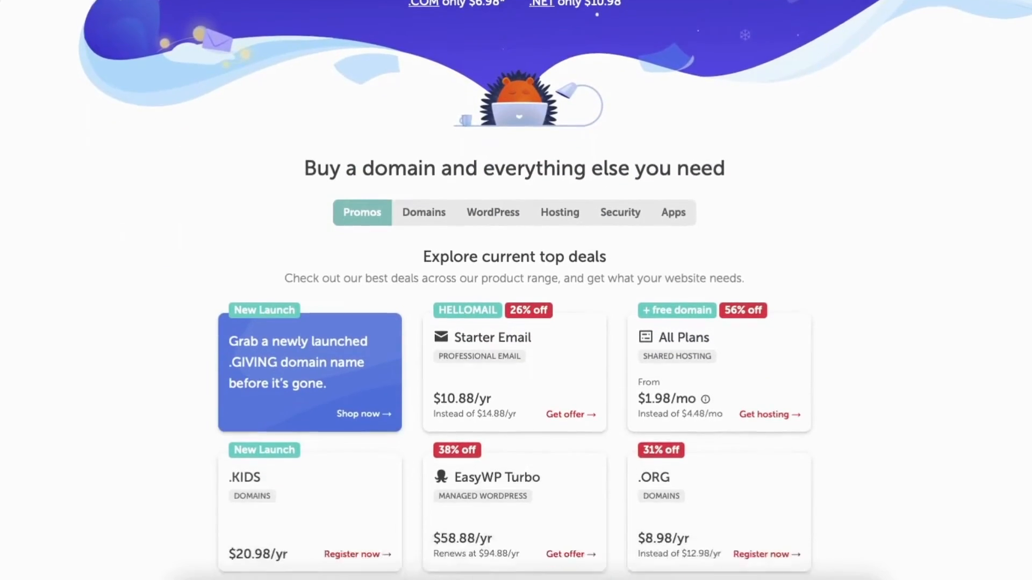
- Switch to Namecheap and look over the deals, customer ratings and domain services on its homepage
{"action": "scroll", "coordinate": [515, 290], "scroll_direction": "down", "scroll_amount": 7}
{"action": "scroll", "coordinate": [514, 290], "scroll_direction": "down", "scroll_amount": 7}
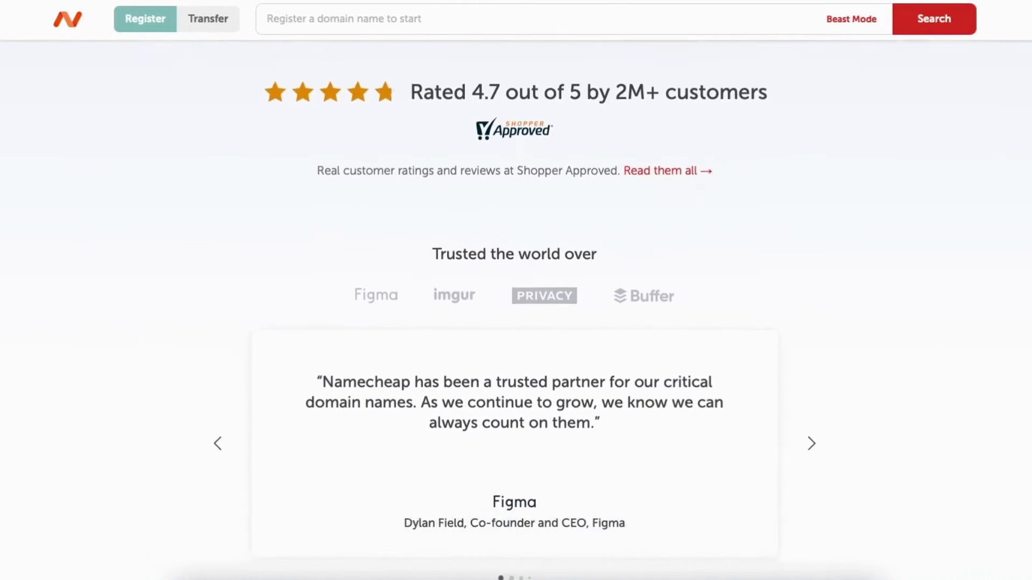
{"action": "scroll", "coordinate": [515, 291], "scroll_direction": "down", "scroll_amount": 6}
{"action": "scroll", "coordinate": [515, 290], "scroll_direction": "down", "scroll_amount": 7}
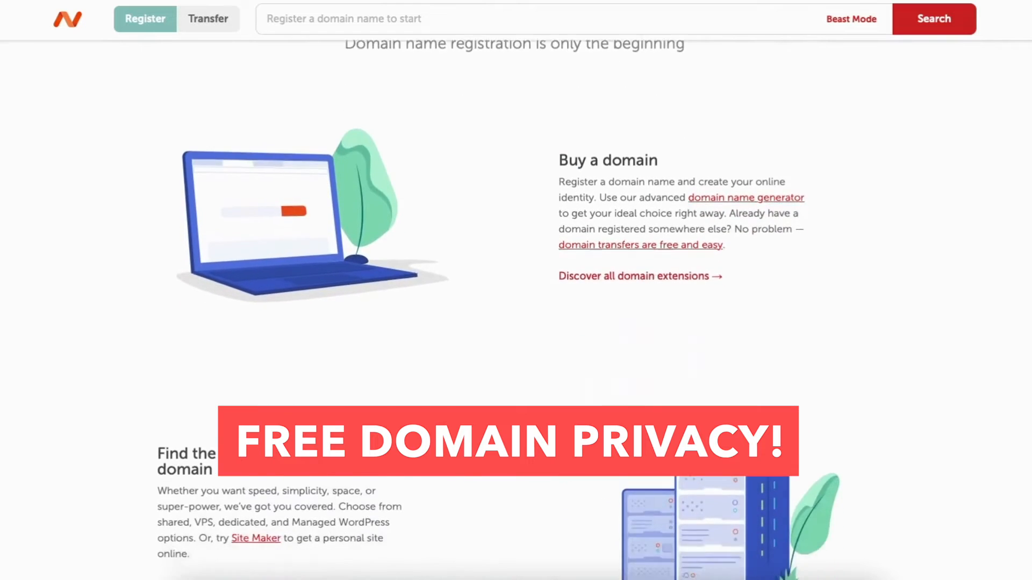
{"action": "scroll", "coordinate": [514, 290], "scroll_direction": "down", "scroll_amount": 7}
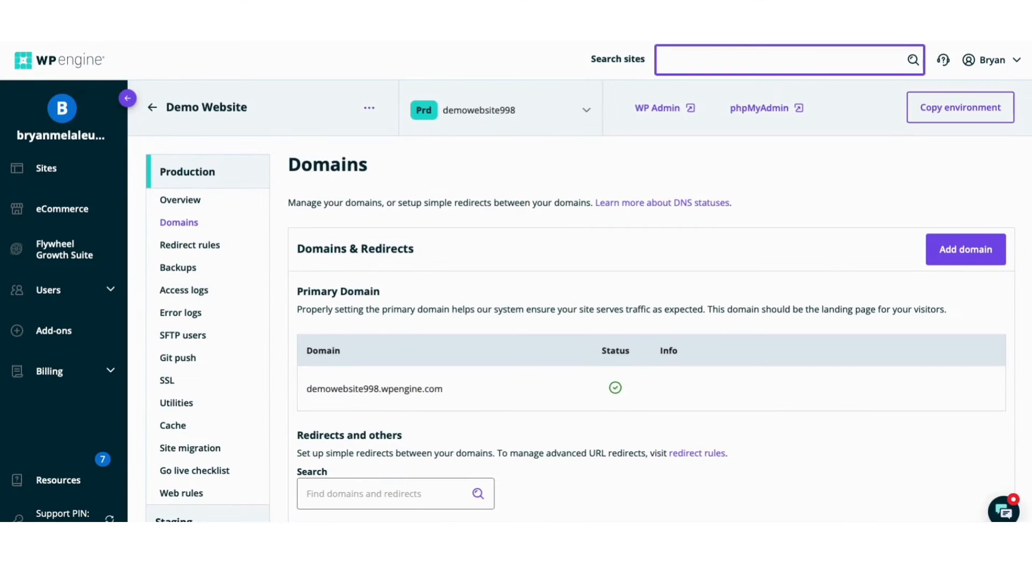
- In the WP Engine portal, enable the network upgrade for testsite143.online and finish the Point DNS stage
{"action": "scroll", "coordinate": [580, 300], "scroll_direction": "down", "scroll_amount": 4}
{"action": "scroll", "coordinate": [987, 251], "scroll_direction": "down", "scroll_amount": 4}
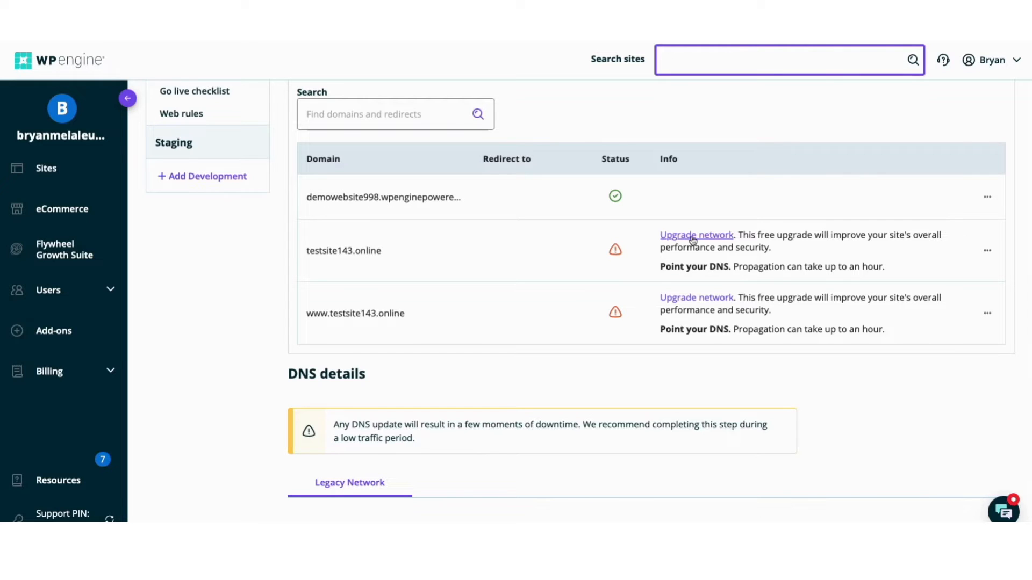
{"action": "left_click", "coordinate": [692, 240]}
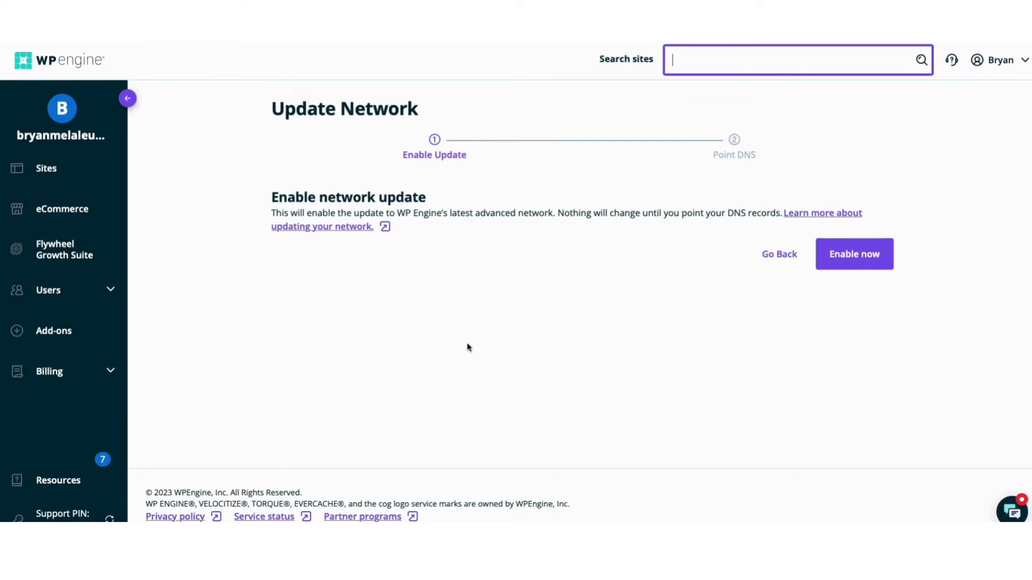
{"action": "left_click", "coordinate": [858, 260]}
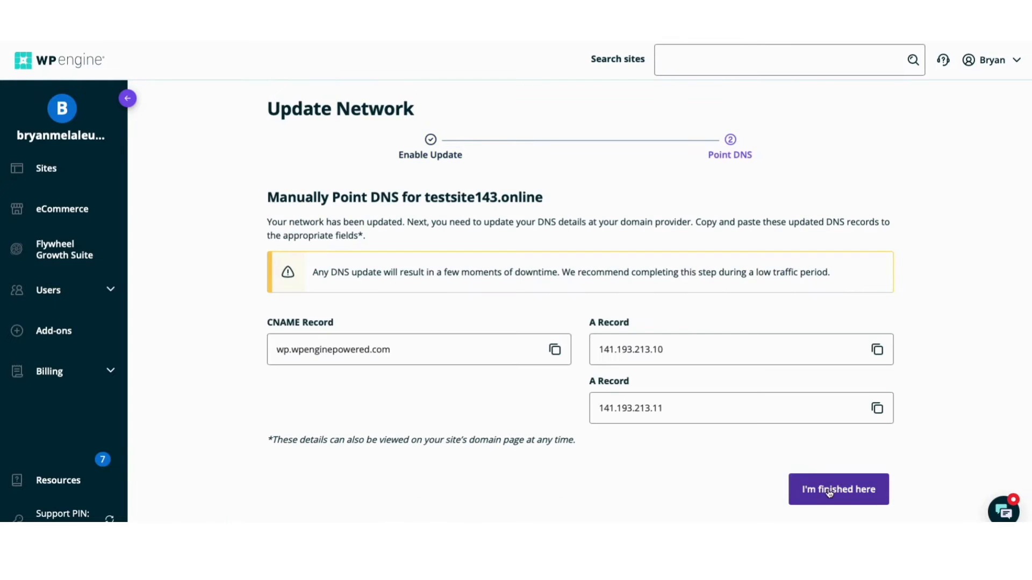
{"action": "left_click", "coordinate": [830, 491]}
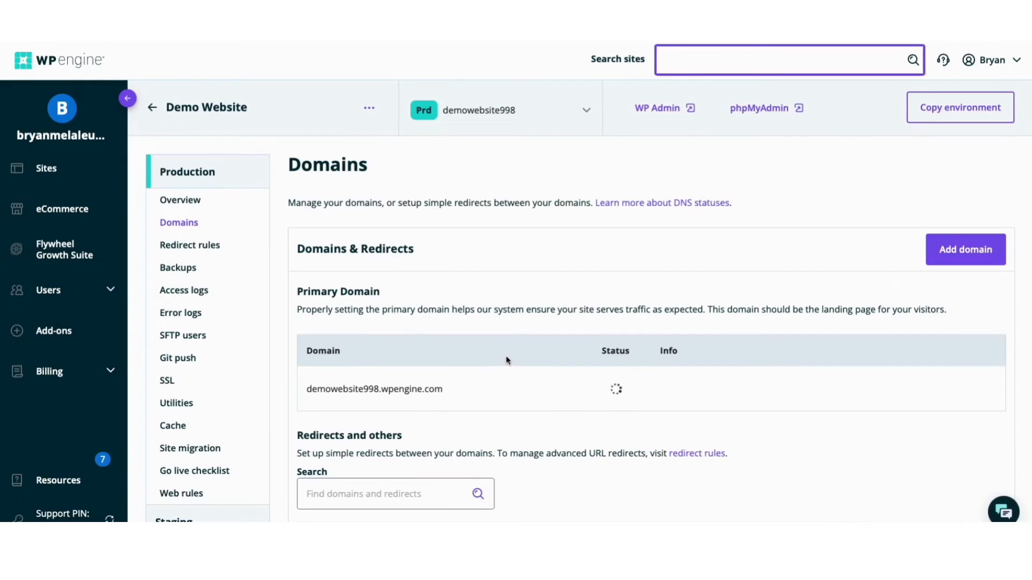
{"action": "scroll", "coordinate": [507, 357], "scroll_direction": "down", "scroll_amount": 1}
{"action": "scroll", "coordinate": [579, 302], "scroll_direction": "down", "scroll_amount": 3}
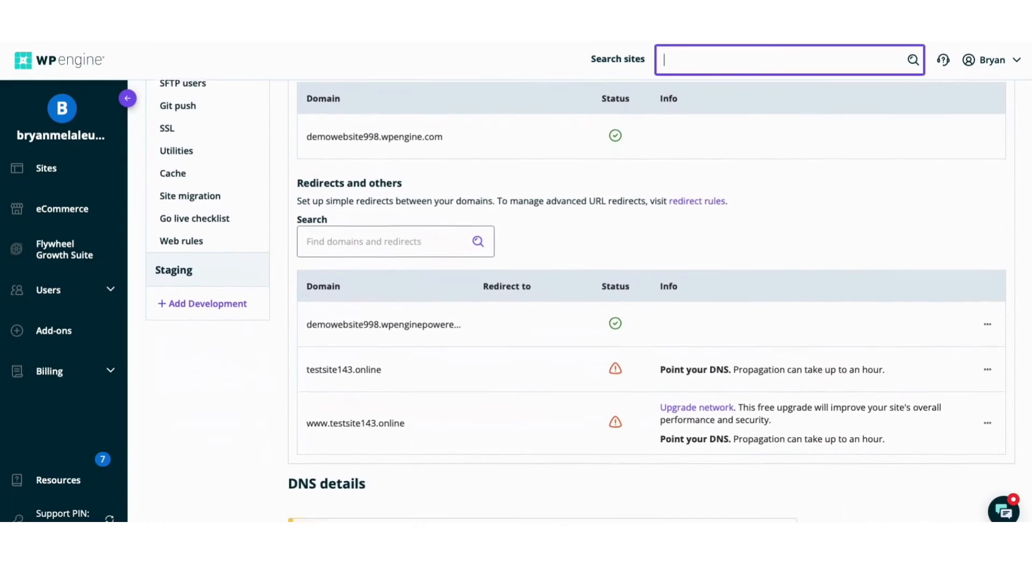
{"action": "scroll", "coordinate": [850, 251], "scroll_direction": "down", "scroll_amount": 1}
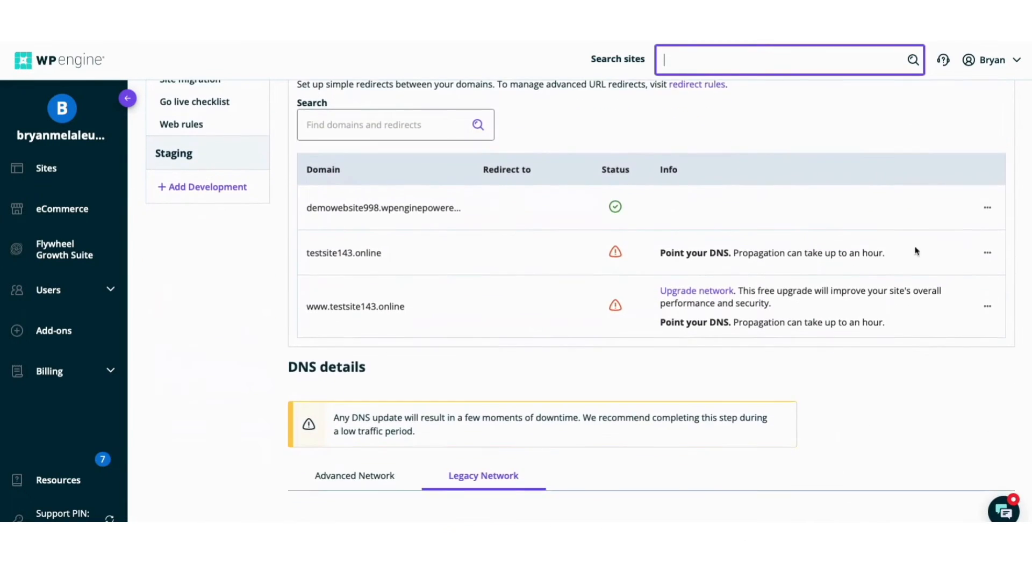
{"action": "left_click", "coordinate": [692, 294]}
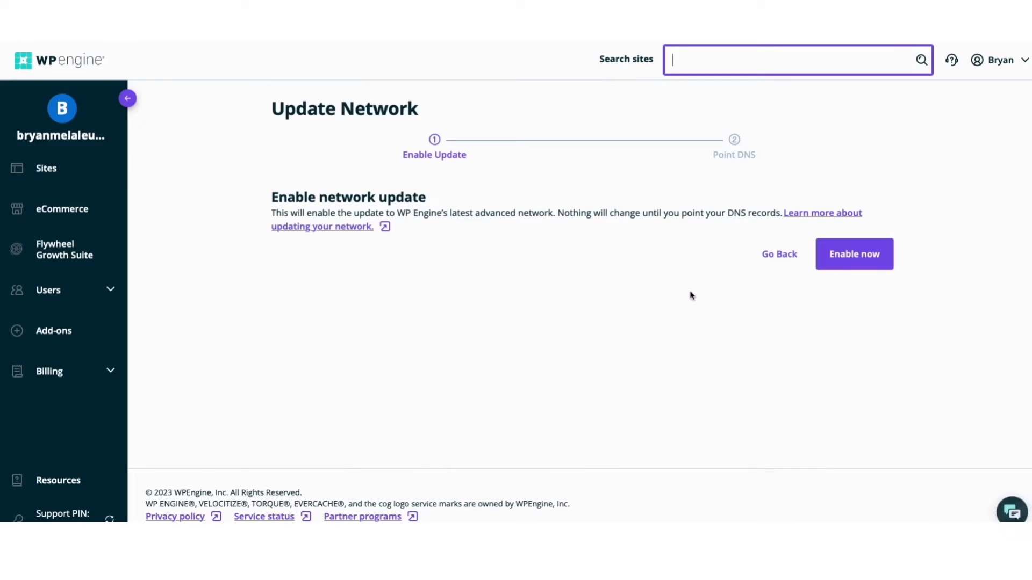
{"action": "left_click", "coordinate": [855, 259]}
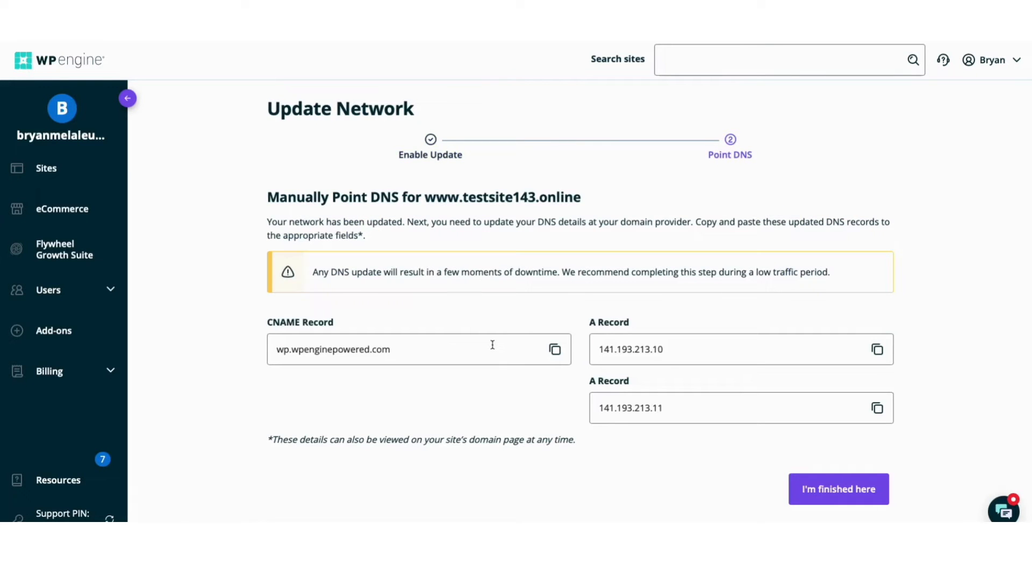
{"action": "left_click", "coordinate": [862, 489]}
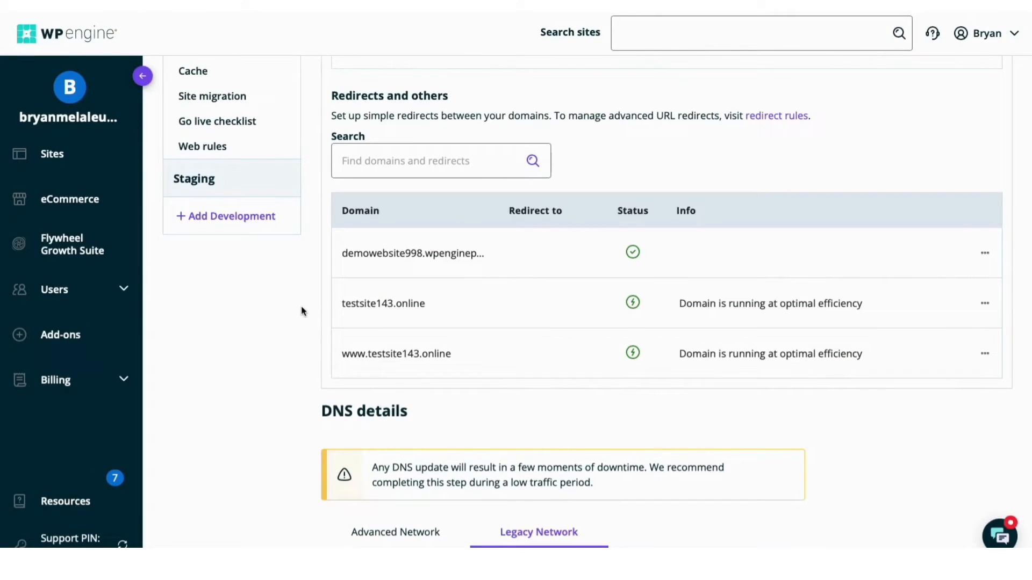
{"action": "left_click", "coordinate": [986, 305]}
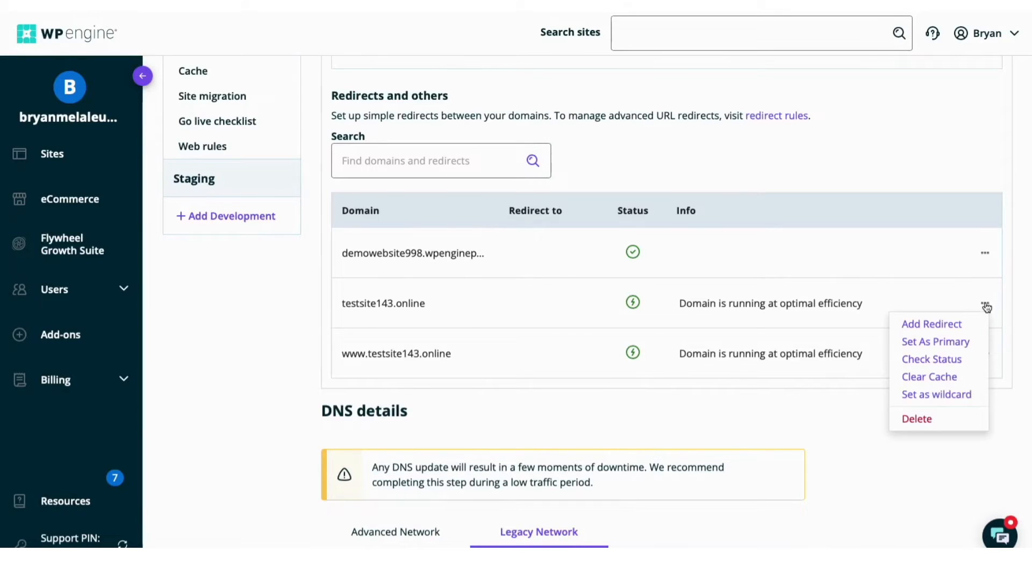
{"action": "left_click", "coordinate": [932, 343]}
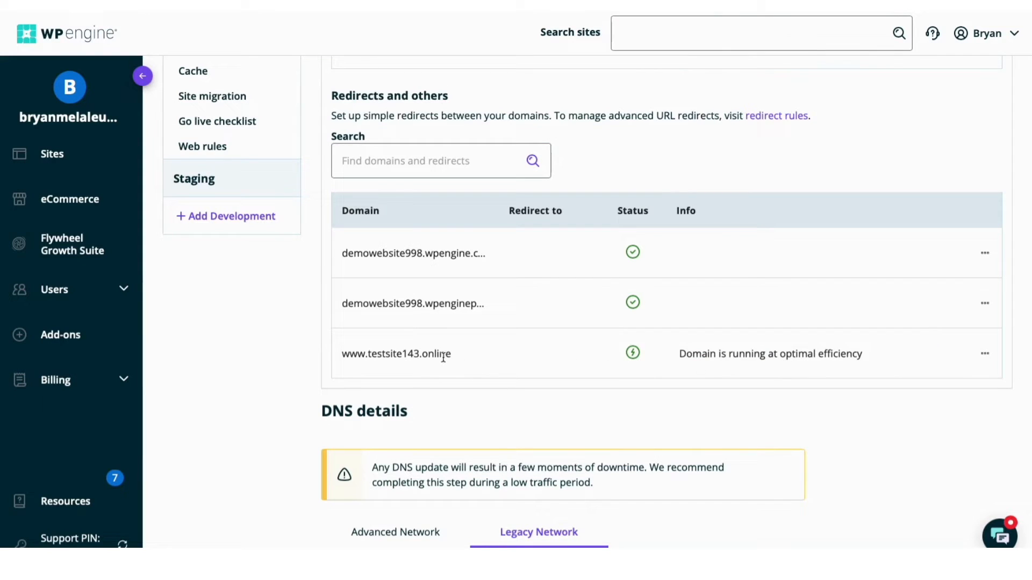
{"action": "left_click", "coordinate": [985, 355]}
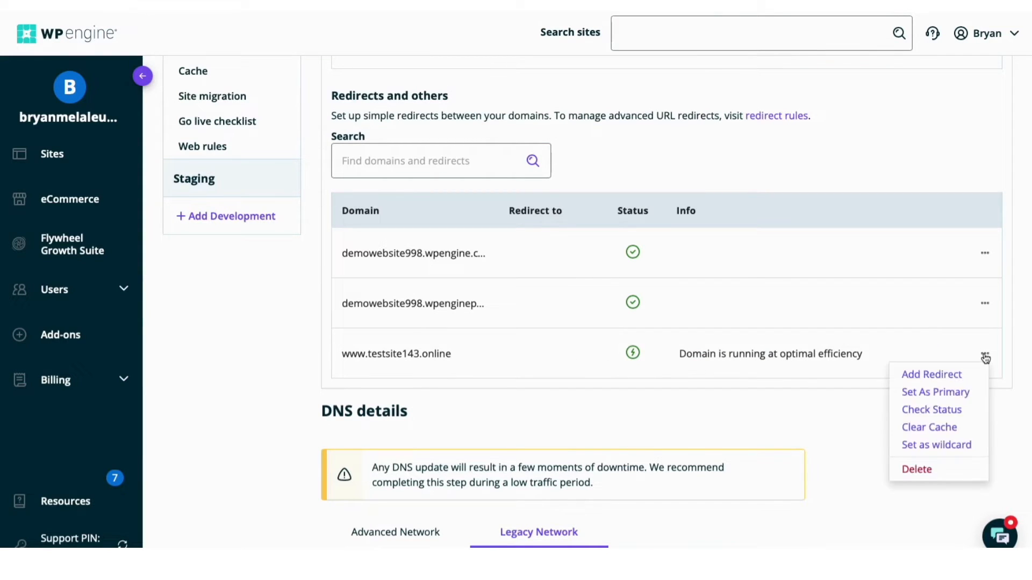
{"action": "left_click", "coordinate": [940, 376]}
{"action": "left_click", "coordinate": [380, 338]}
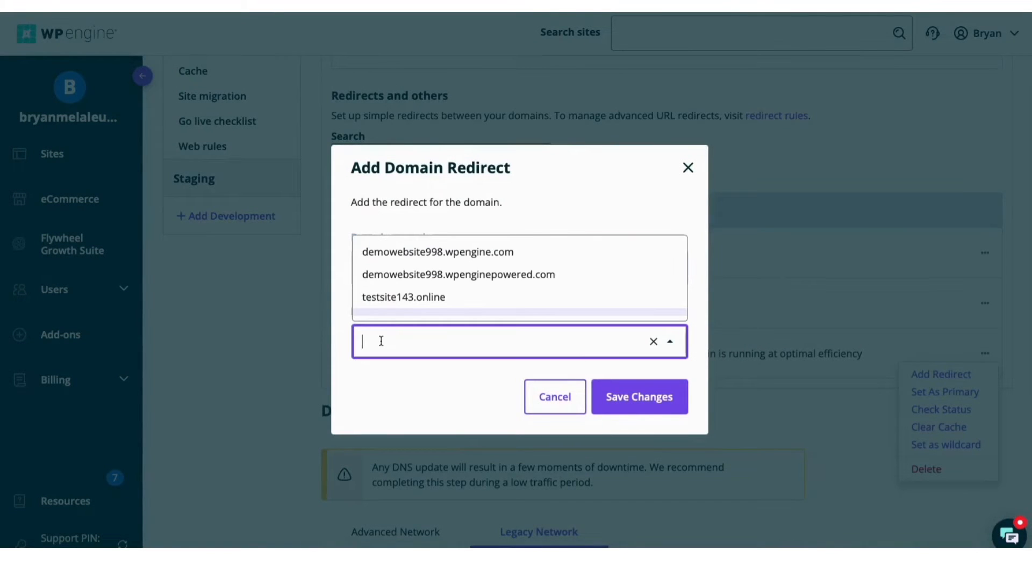
{"action": "left_click", "coordinate": [397, 299]}
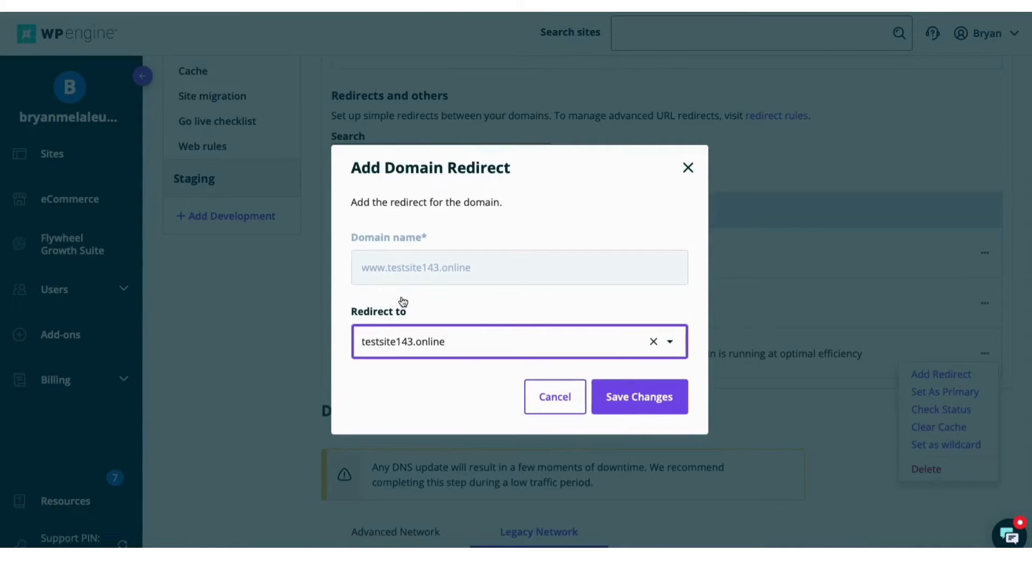
{"action": "left_click", "coordinate": [633, 399]}
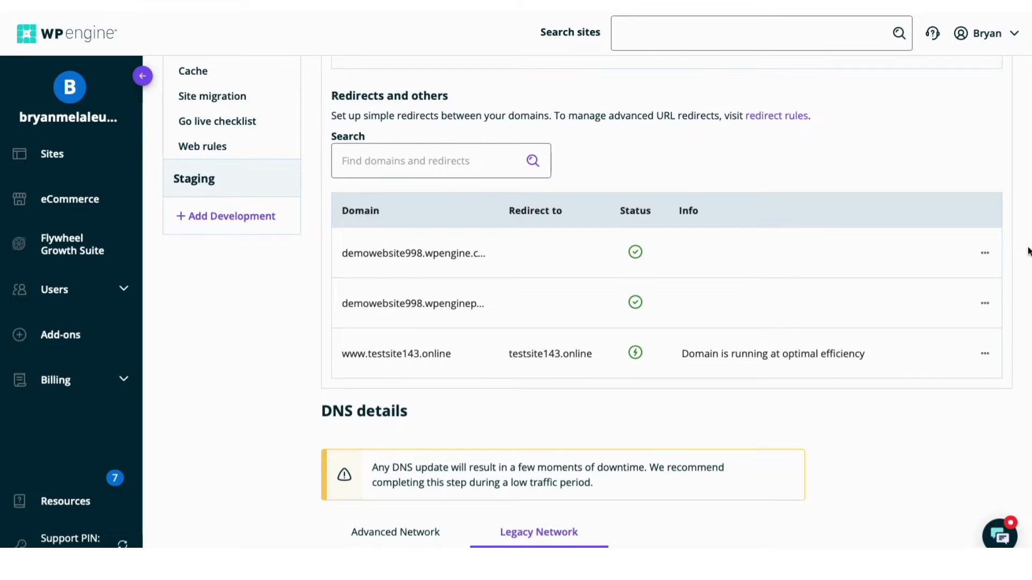
- Show the Advanced Network DNS details and copy the CNAME value wp.wpenginepowered.com
{"action": "scroll", "coordinate": [587, 301], "scroll_direction": "down", "scroll_amount": 6}
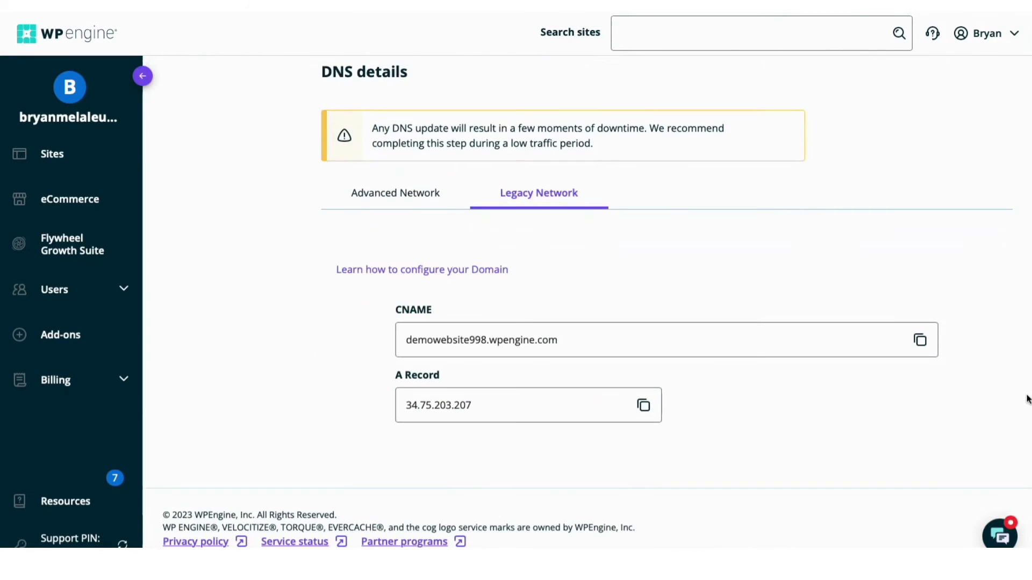
{"action": "left_click", "coordinate": [403, 212]}
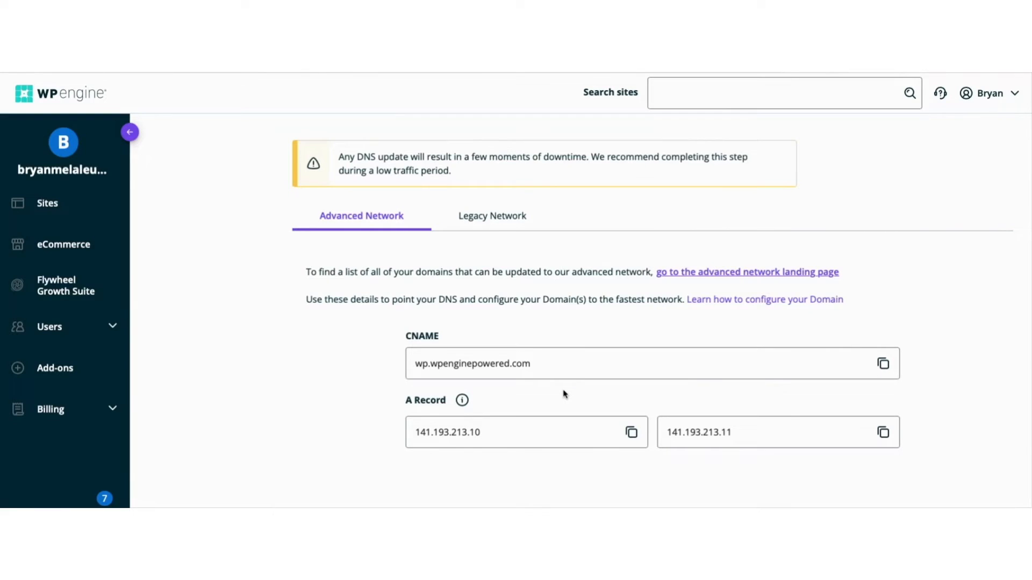
{"action": "left_click", "coordinate": [883, 364]}
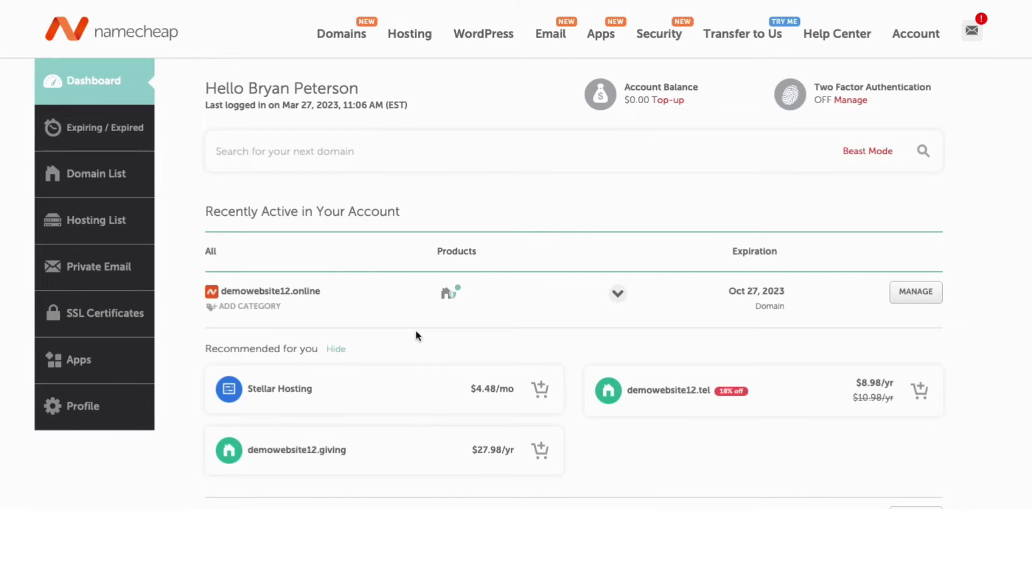
- In Namecheap's Advanced DNS settings for demowebsite12.online, add and save a CNAME record with host www and target wp.wpenginepowered.com
{"action": "left_click", "coordinate": [917, 298]}
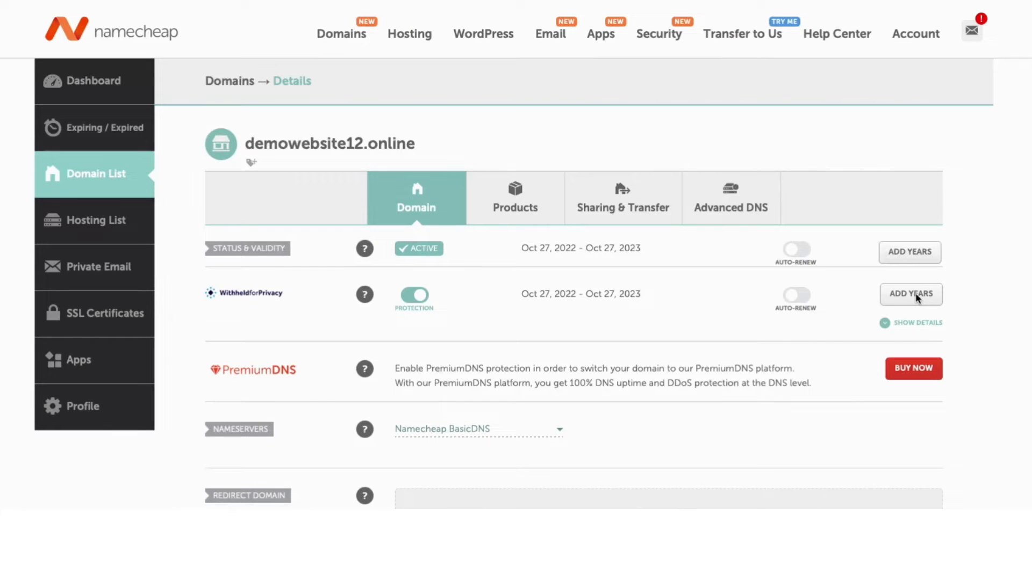
{"action": "left_click", "coordinate": [727, 192]}
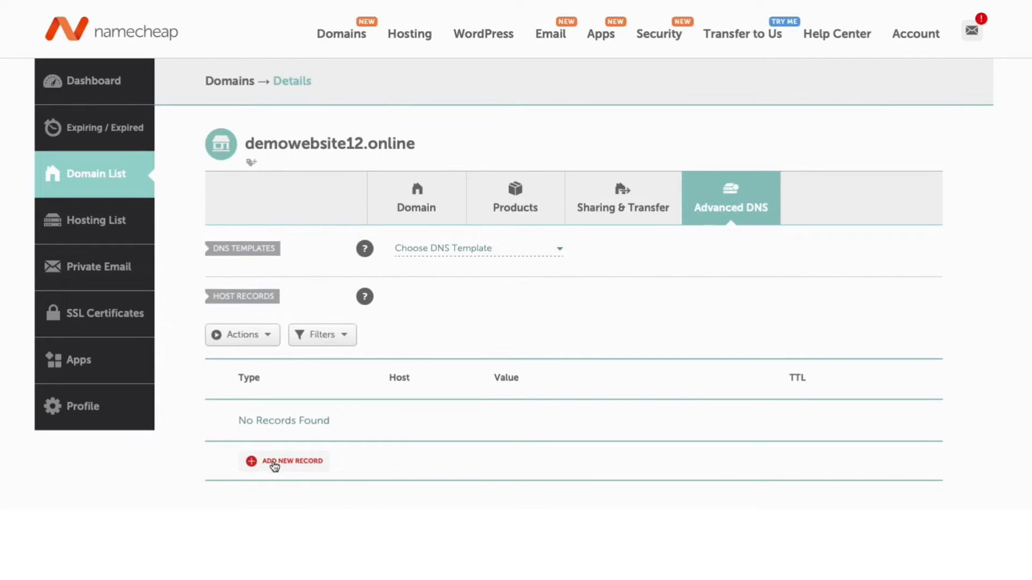
{"action": "left_click", "coordinate": [274, 464]}
{"action": "scroll", "coordinate": [274, 466], "scroll_direction": "down", "scroll_amount": 5}
{"action": "left_click_drag", "start_coordinate": [366, 185], "coordinate": [318, 227]}
{"action": "left_click", "coordinate": [315, 228]}
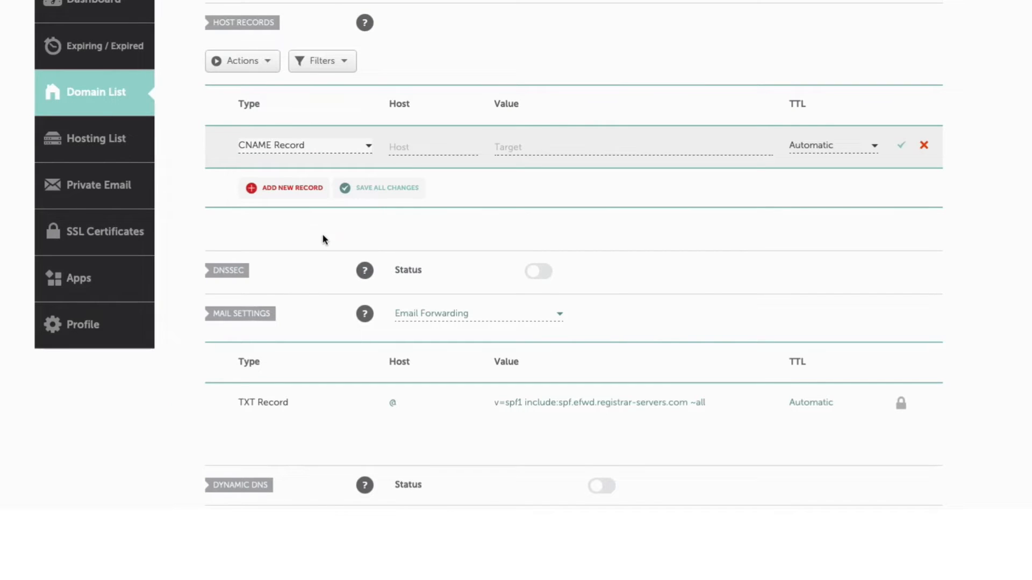
{"action": "left_click", "coordinate": [418, 147]}
{"action": "type", "text": "www"}
{"action": "left_click", "coordinate": [531, 147]}
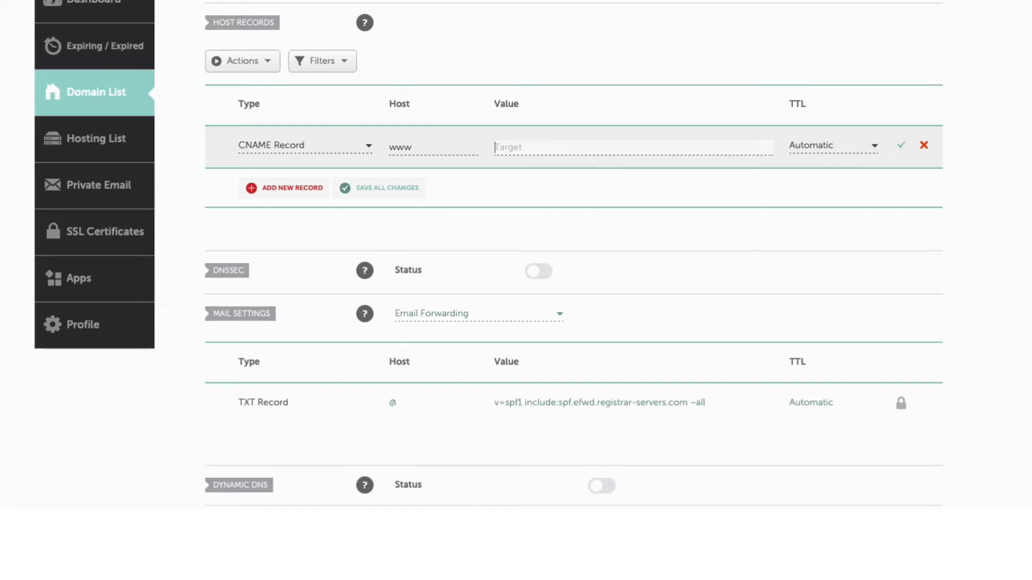
{"action": "key", "text": "ctrl+v"}
{"action": "left_click", "coordinate": [900, 149]}
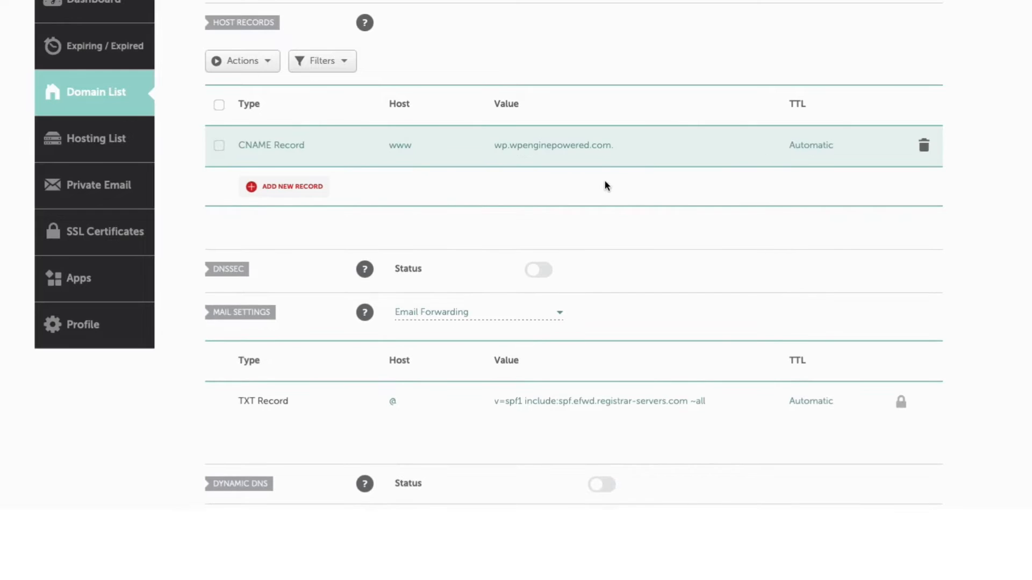
- Add and save an A record with host @ pointing to 141.193.213.10, copied from WP Engine's DNS details
{"action": "left_click", "coordinate": [268, 188]}
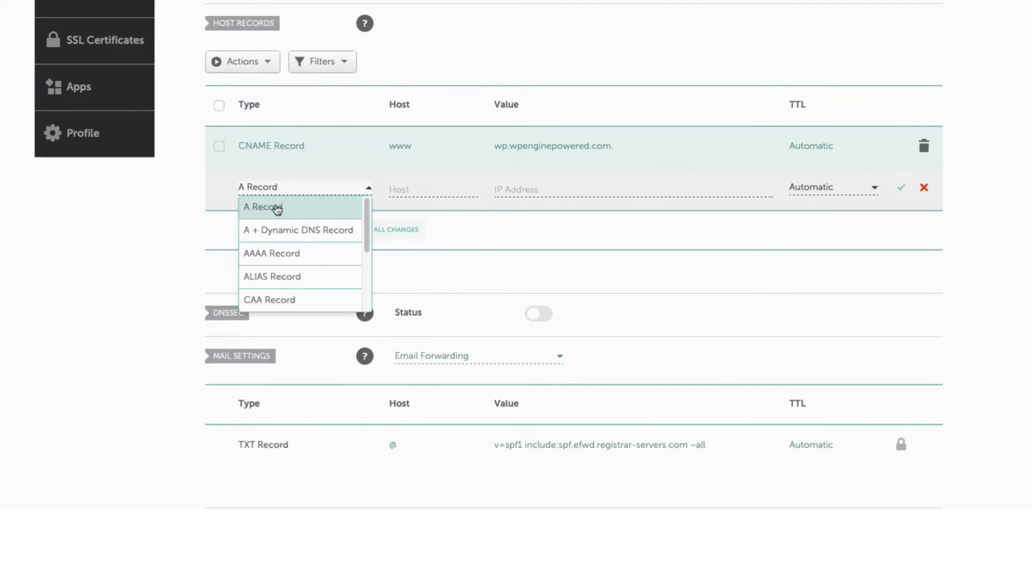
{"action": "left_click", "coordinate": [277, 209]}
{"action": "left_click", "coordinate": [415, 187]}
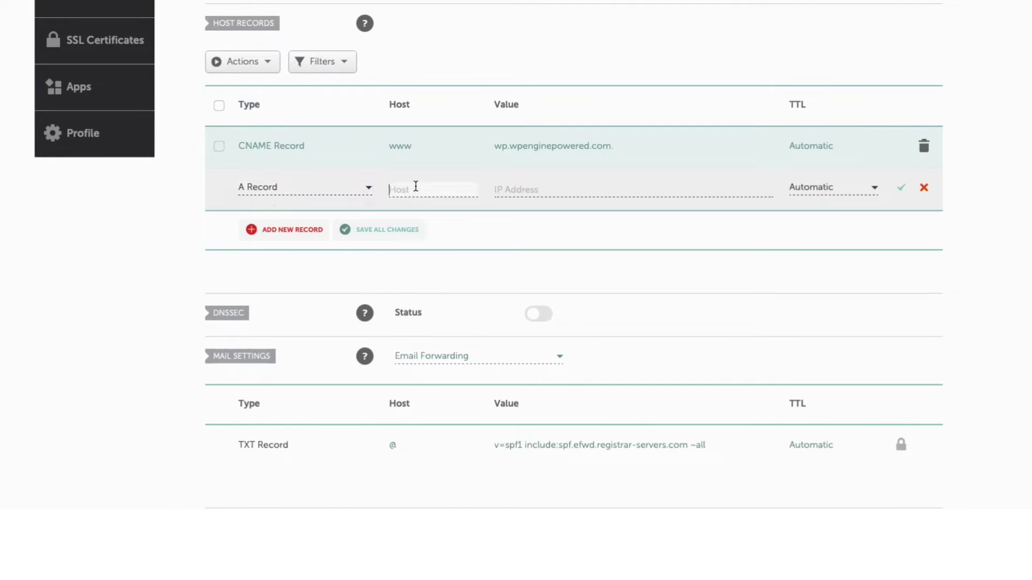
{"action": "type", "text": "@"}
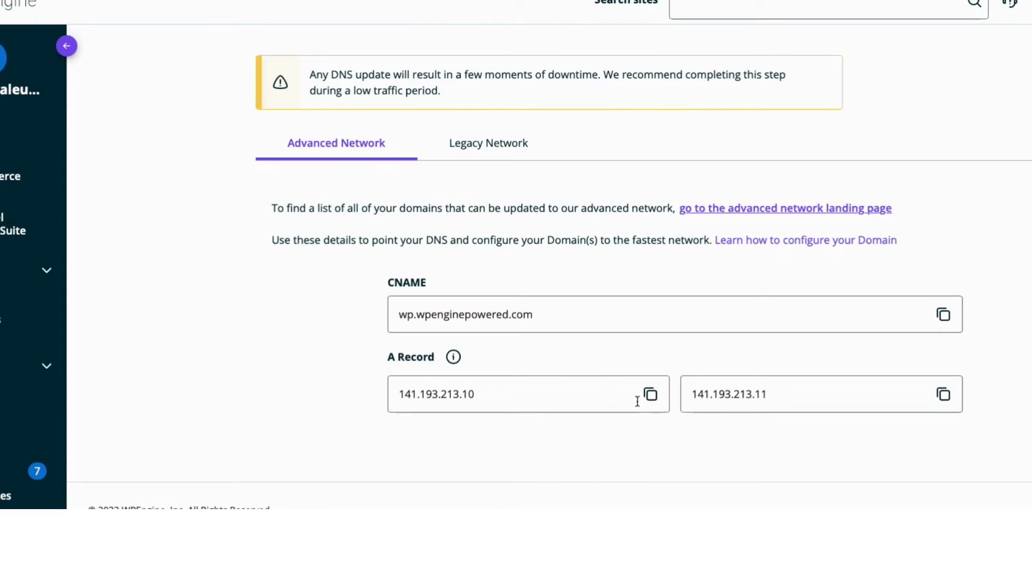
{"action": "left_click", "coordinate": [650, 394]}
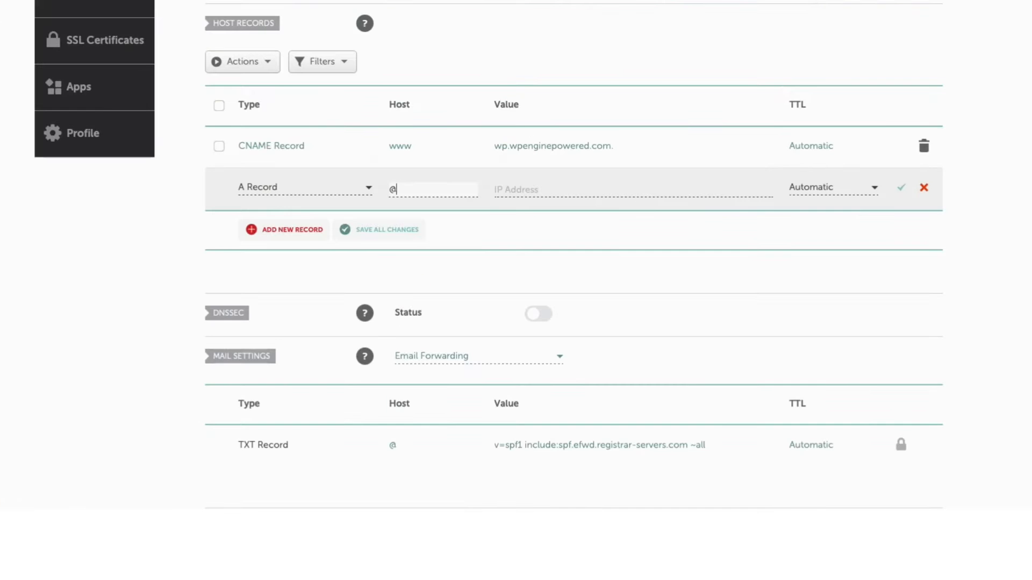
{"action": "left_click", "coordinate": [526, 185]}
{"action": "key", "text": "ctrl+v"}
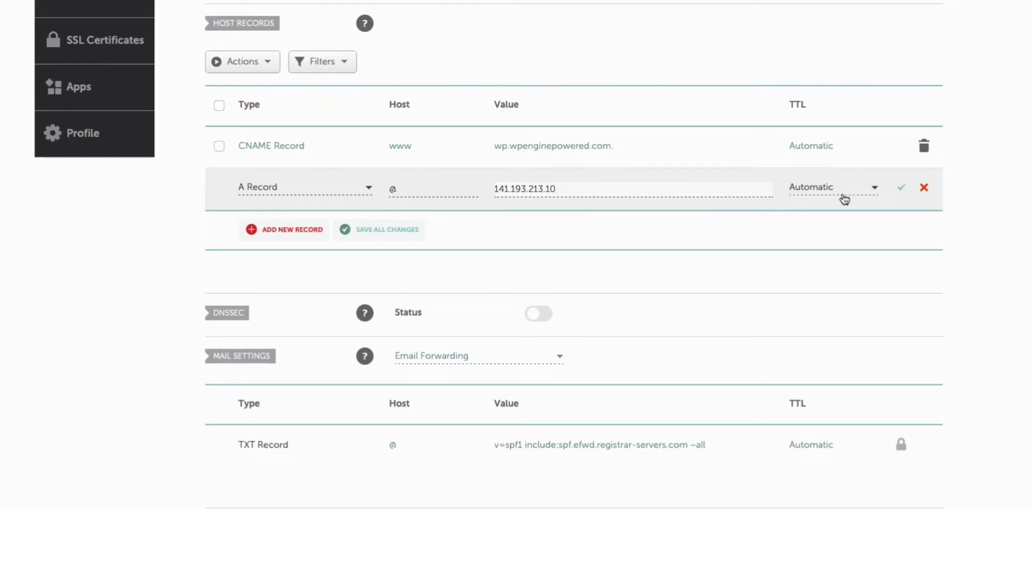
{"action": "left_click", "coordinate": [902, 187]}
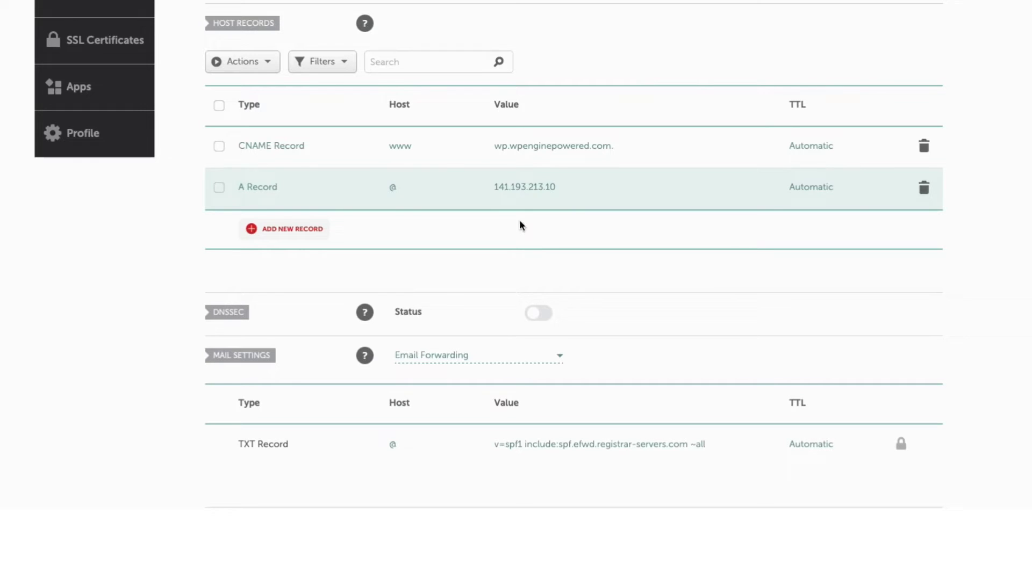
- Add and save a second A record with host @ pointing to WP Engine's other IP address, 141.193.213.11
{"action": "left_click", "coordinate": [279, 230]}
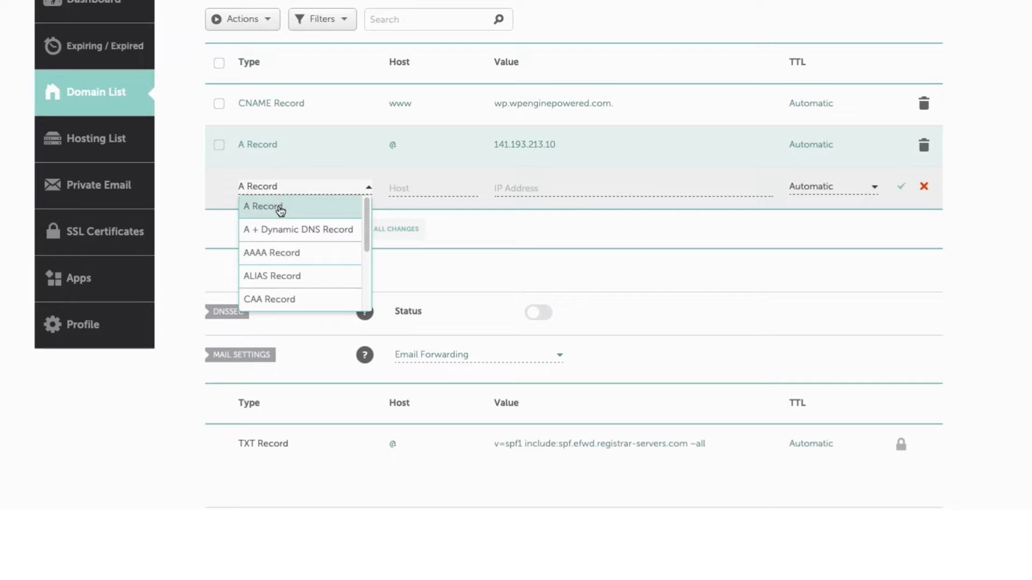
{"action": "left_click", "coordinate": [280, 210]}
{"action": "left_click", "coordinate": [408, 187]}
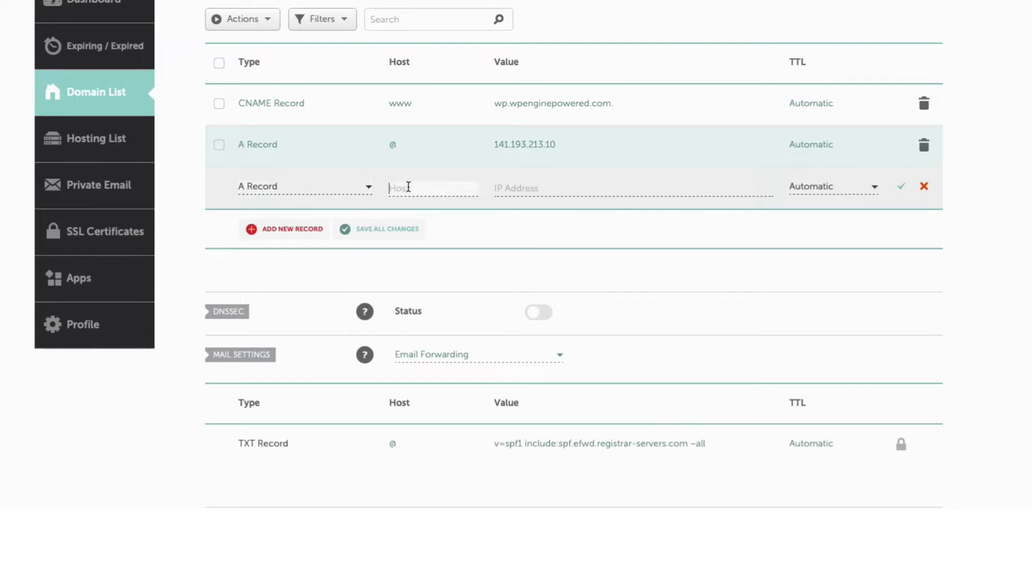
{"action": "type", "text": "@"}
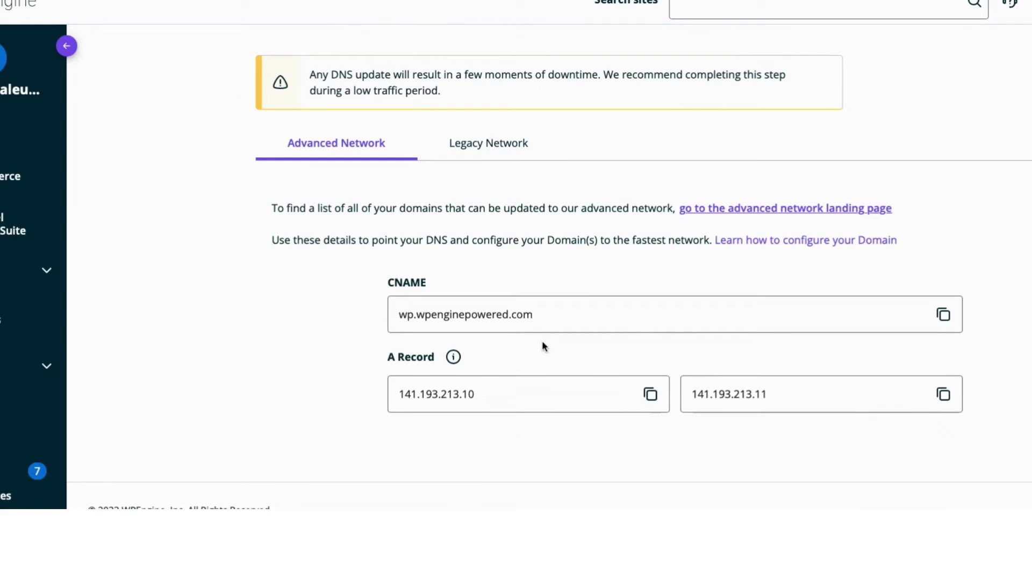
{"action": "left_click", "coordinate": [943, 394]}
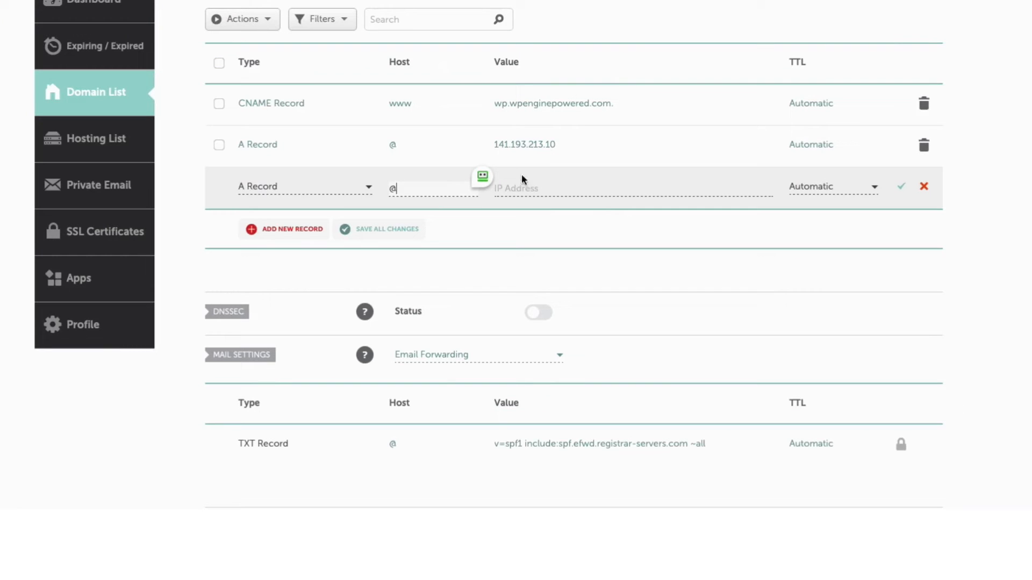
{"action": "left_click", "coordinate": [519, 184]}
{"action": "key", "text": "ctrl+v"}
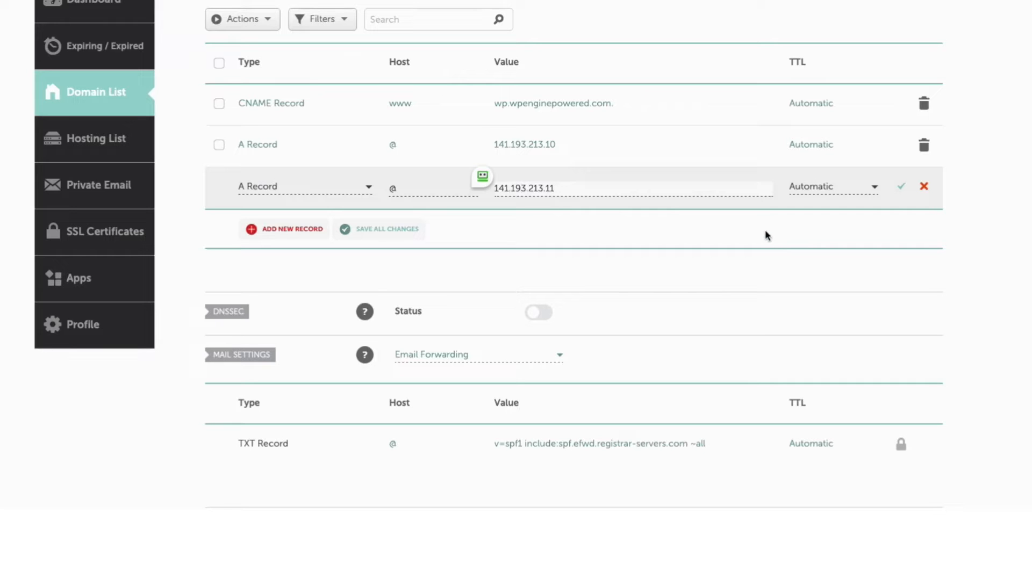
{"action": "left_click", "coordinate": [903, 189]}
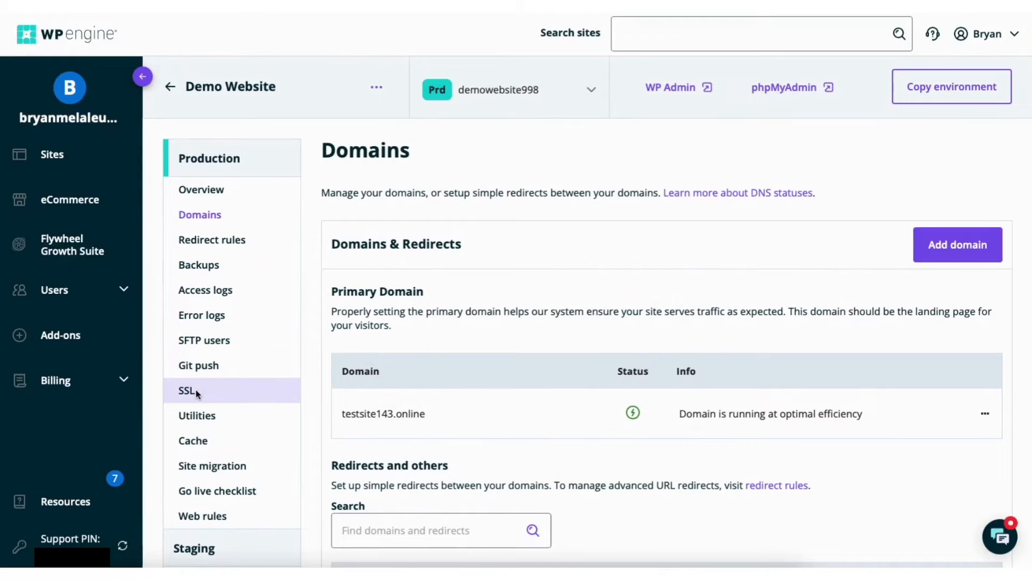
{"action": "left_click", "coordinate": [196, 391]}
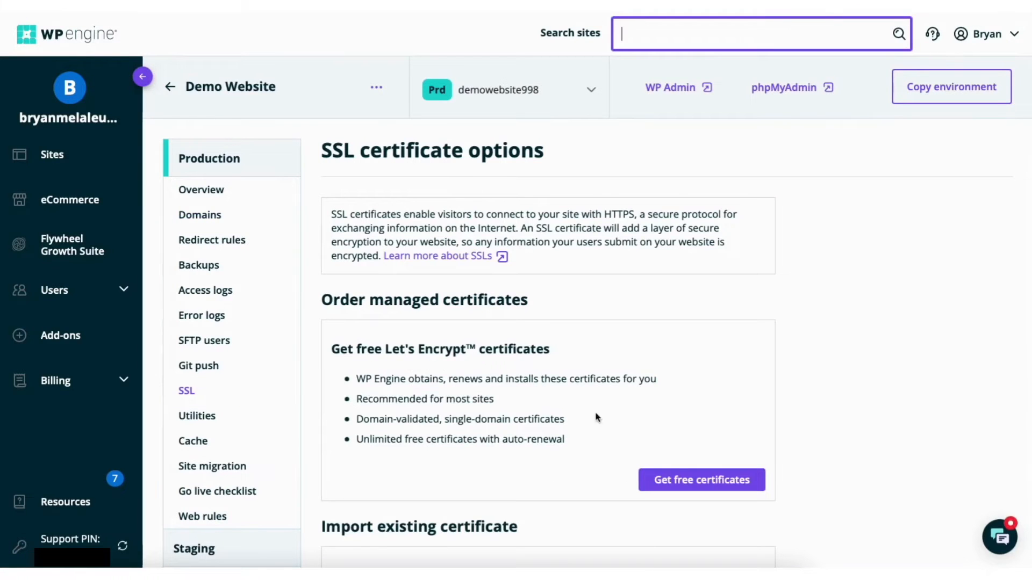
{"action": "left_click", "coordinate": [674, 484]}
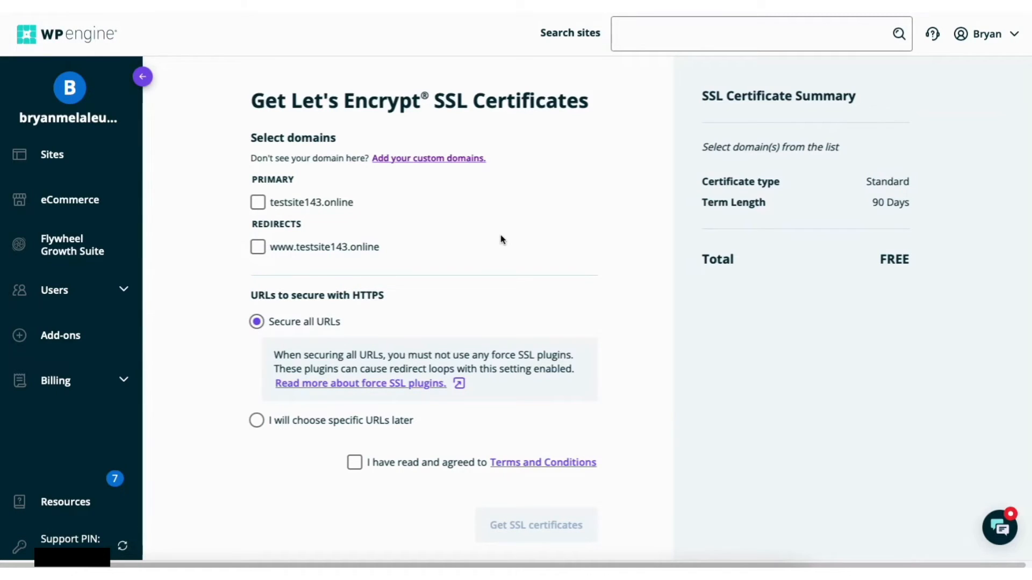
{"action": "left_click", "coordinate": [258, 202]}
{"action": "left_click", "coordinate": [258, 247]}
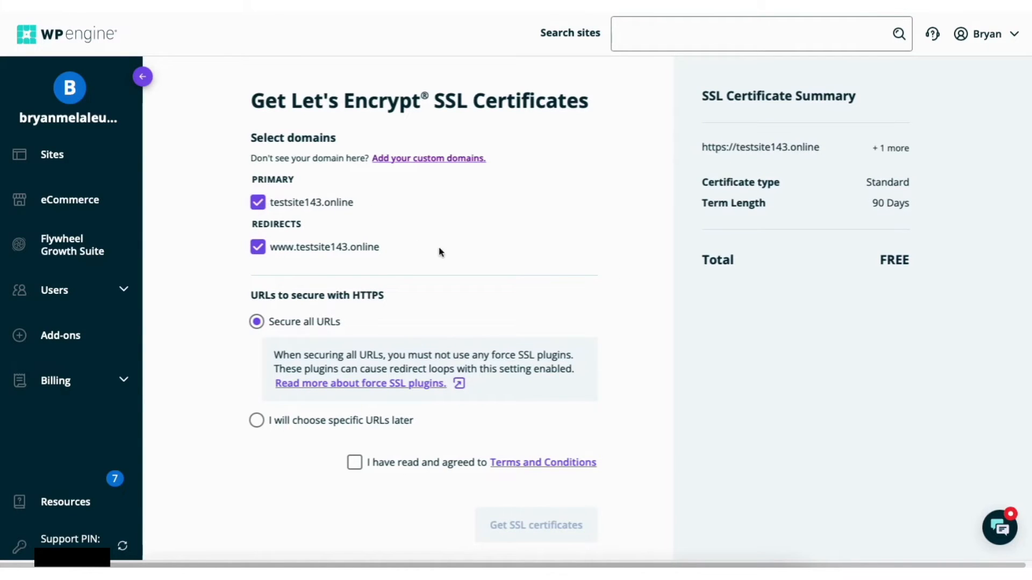
{"action": "left_click", "coordinate": [355, 463]}
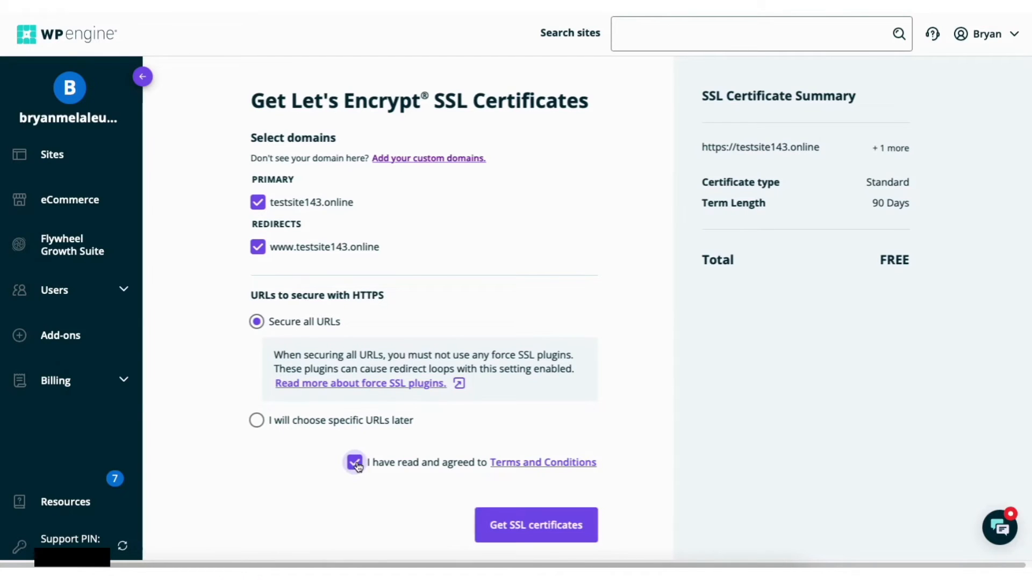
{"action": "left_click", "coordinate": [529, 530]}
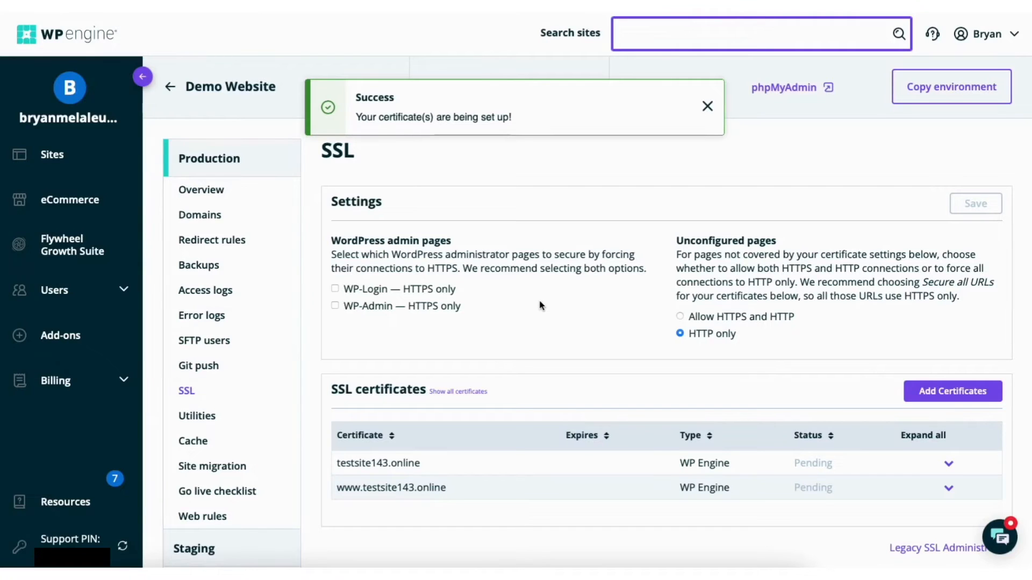
- Force HTTPS only for the WP-Login and WP-Admin pages and save the SSL settings
{"action": "left_click", "coordinate": [335, 290]}
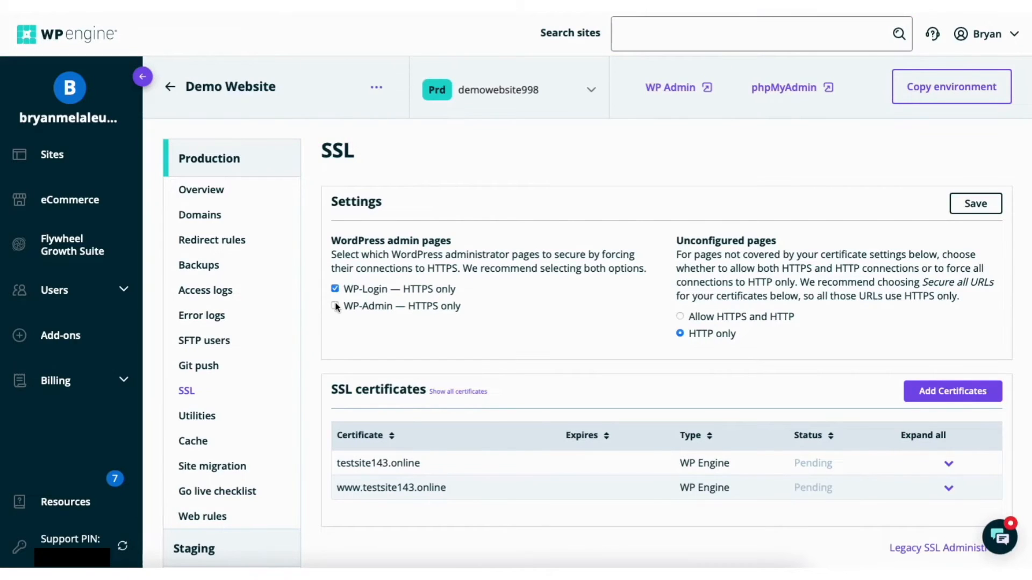
{"action": "left_click", "coordinate": [335, 306]}
{"action": "left_click", "coordinate": [970, 206]}
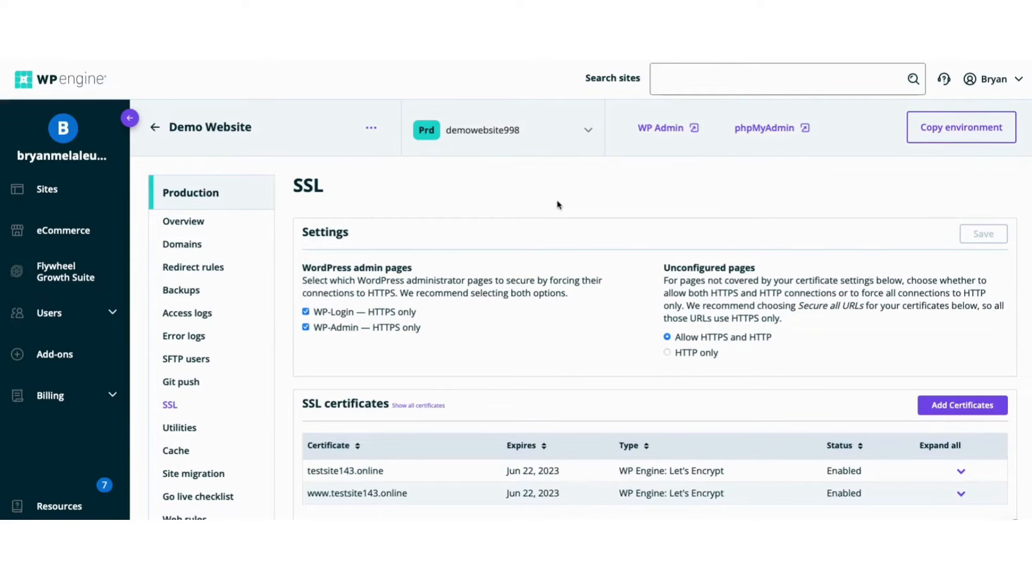
{"action": "left_click", "coordinate": [662, 131]}
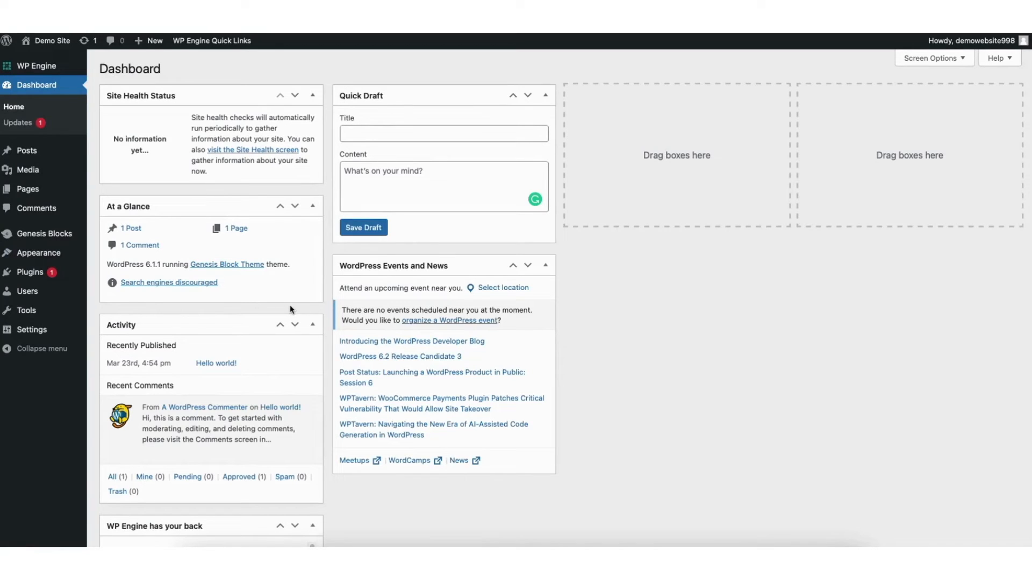
{"action": "mouse_move", "coordinate": [56, 327]}
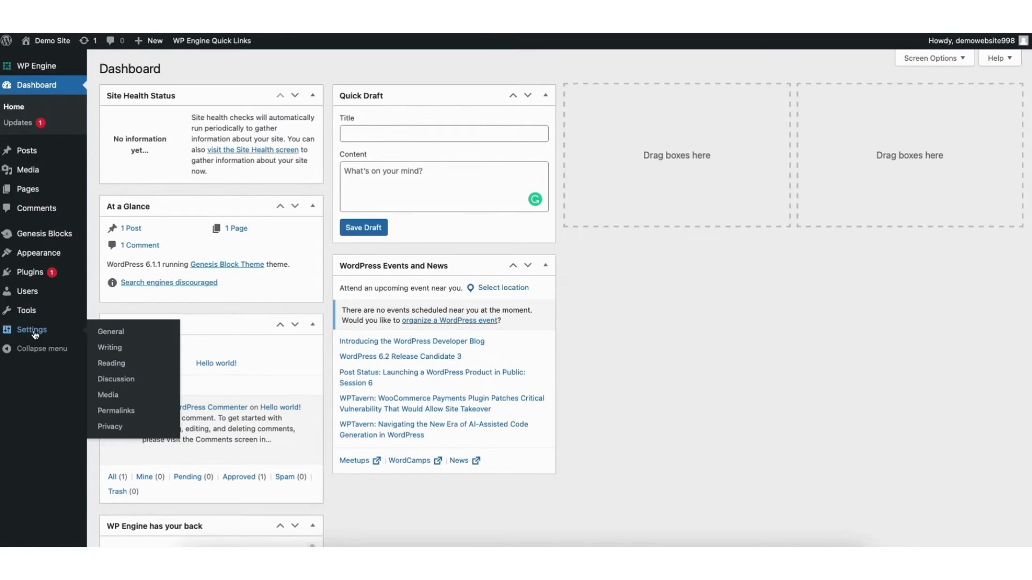
{"action": "left_click", "coordinate": [116, 334]}
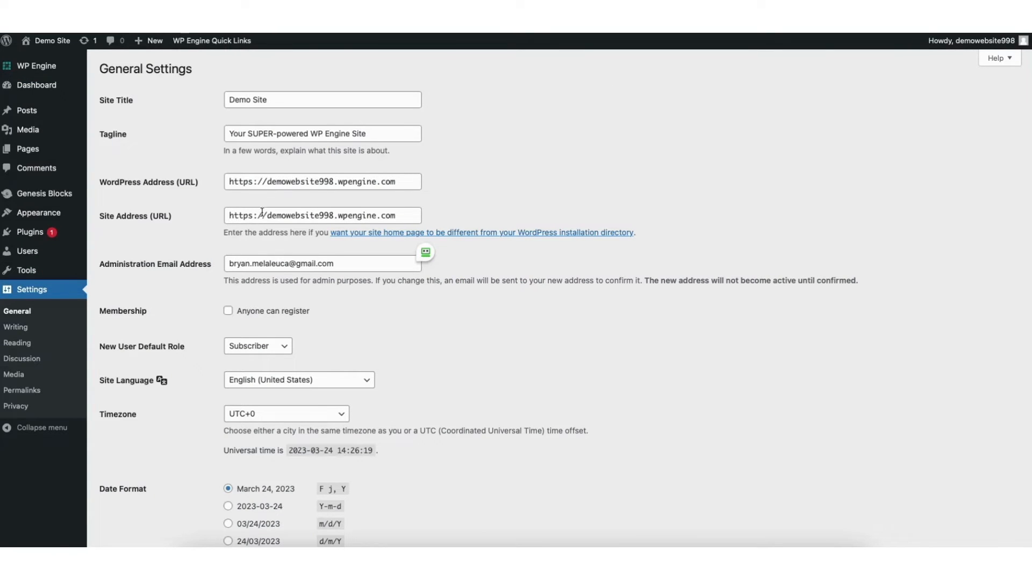
{"action": "left_click_drag", "start_coordinate": [230, 182], "coordinate": [402, 182]}
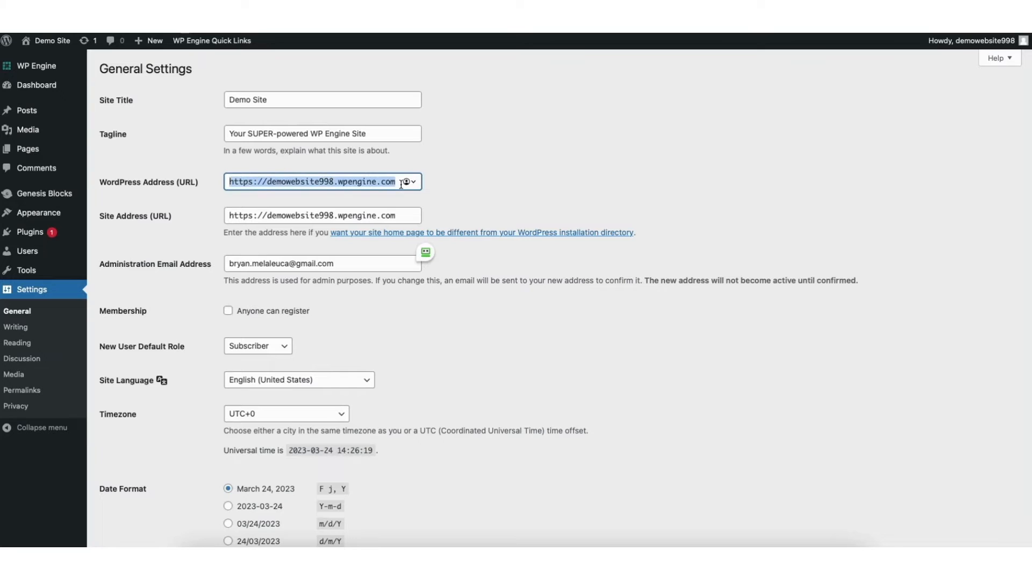
{"action": "key", "text": "BackSpace"}
{"action": "key", "text": "super+v"}
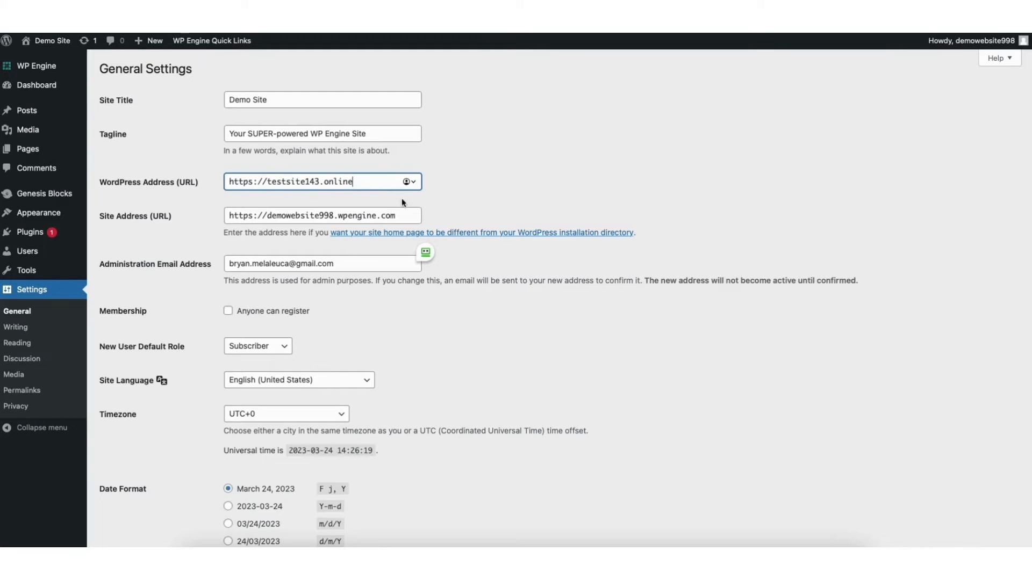
{"action": "left_click_drag", "start_coordinate": [404, 215], "coordinate": [208, 218]}
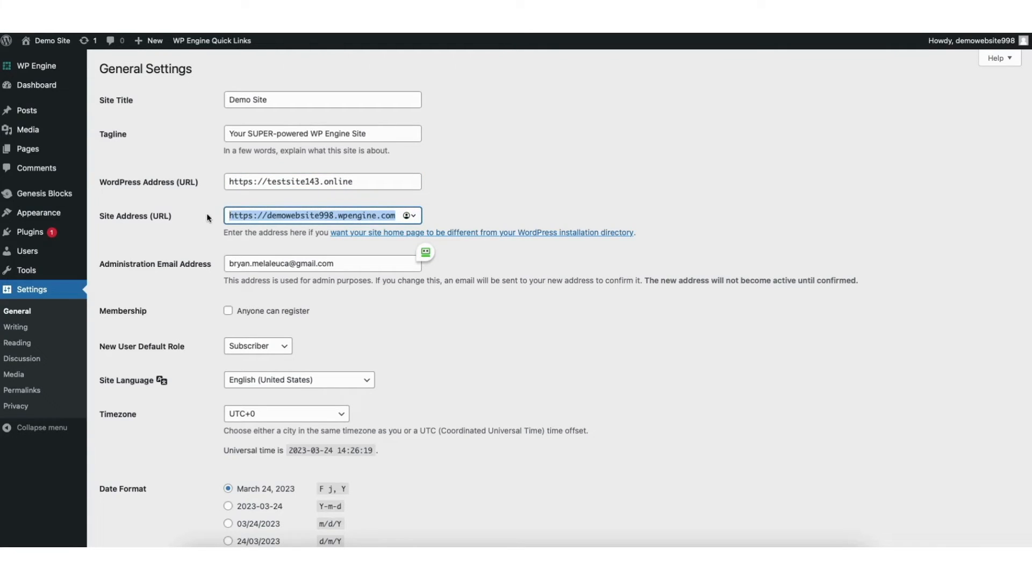
{"action": "key", "text": "BackSpace"}
{"action": "key", "text": "super+v"}
{"action": "left_click", "coordinate": [495, 341]}
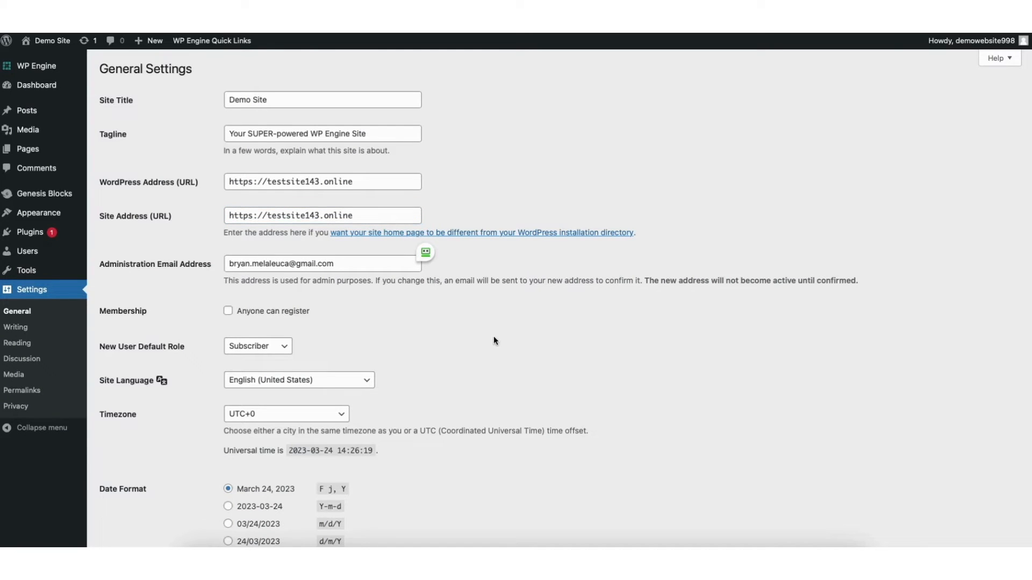
{"action": "scroll", "coordinate": [1022, 347], "scroll_direction": "down", "scroll_amount": 5}
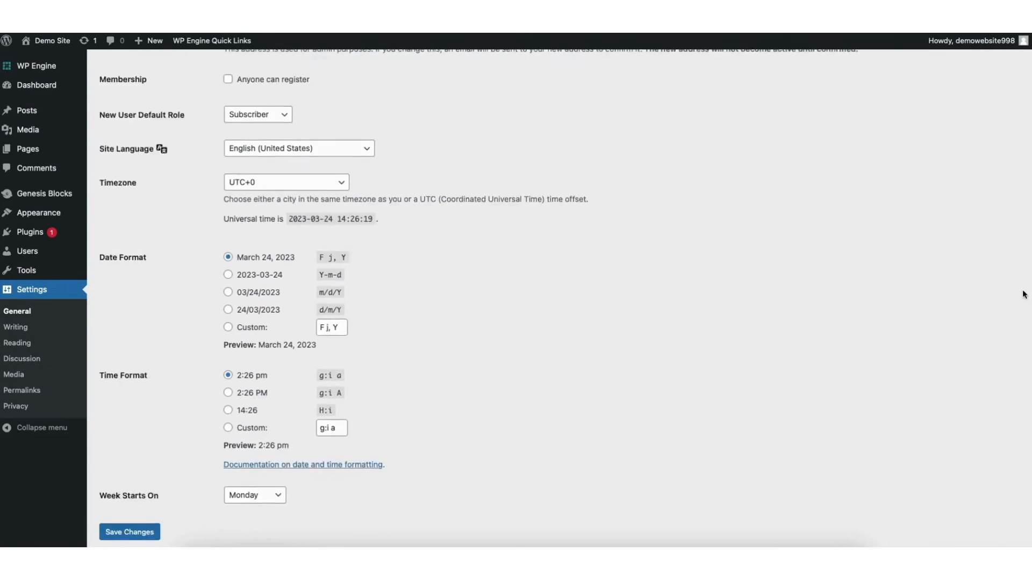
{"action": "left_click", "coordinate": [134, 496]}
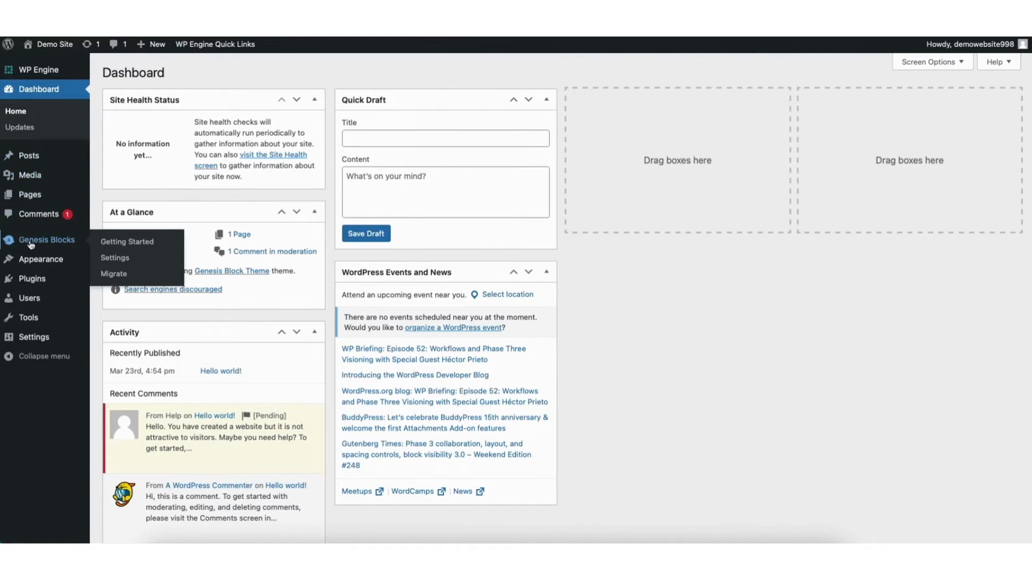
- Open the library for adding a new WordPress theme and browse the popular themes
{"action": "mouse_move", "coordinate": [34, 263]}
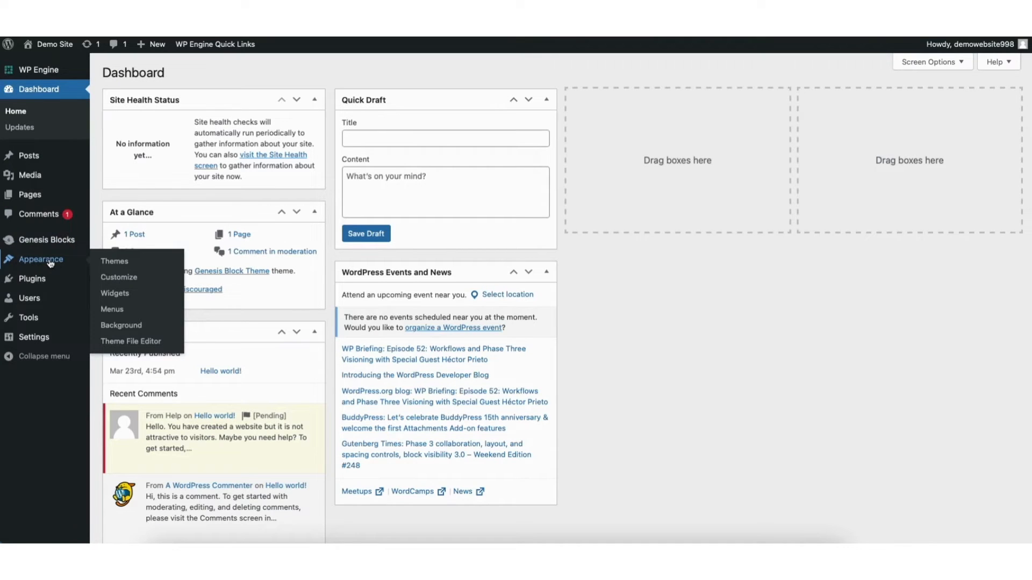
{"action": "left_click", "coordinate": [121, 263]}
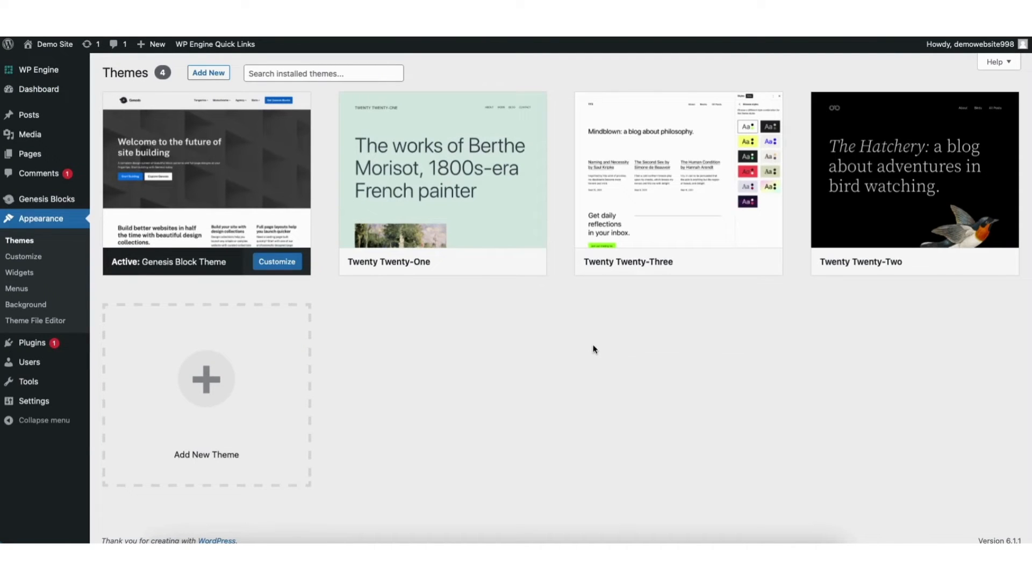
{"action": "left_click", "coordinate": [210, 386]}
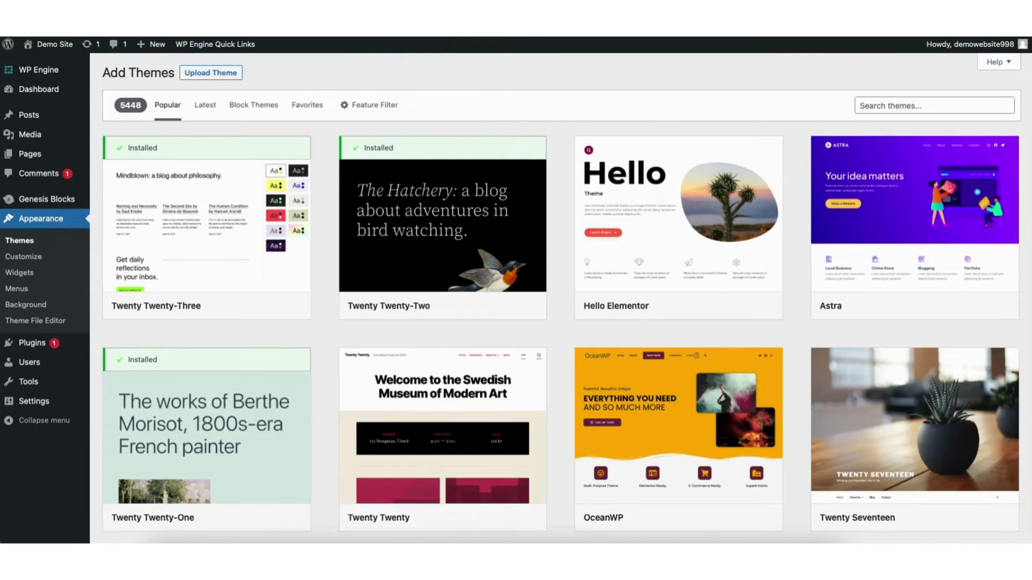
{"action": "scroll", "coordinate": [560, 298], "scroll_direction": "down", "scroll_amount": 7}
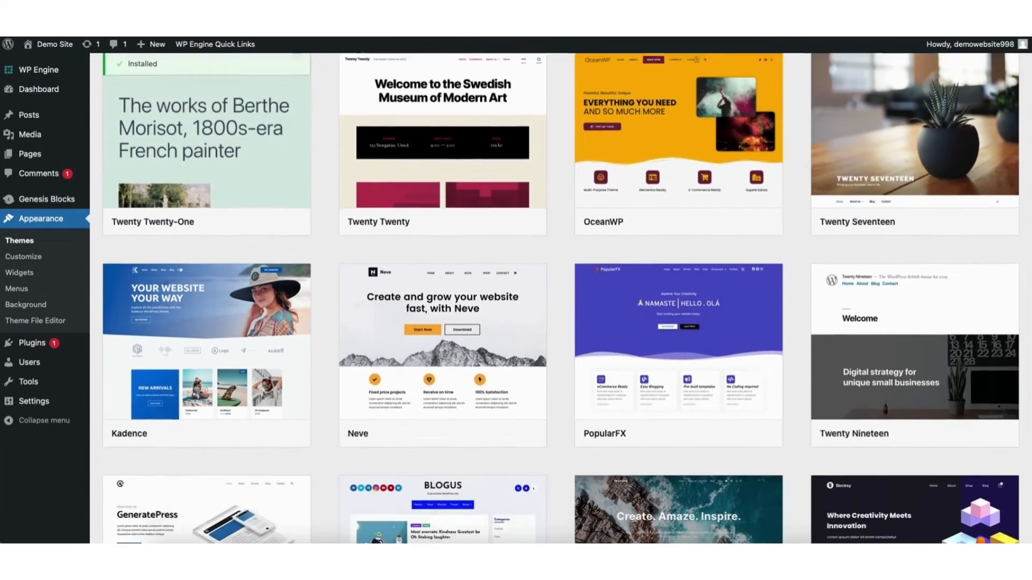
{"action": "scroll", "coordinate": [560, 299], "scroll_direction": "down", "scroll_amount": 6}
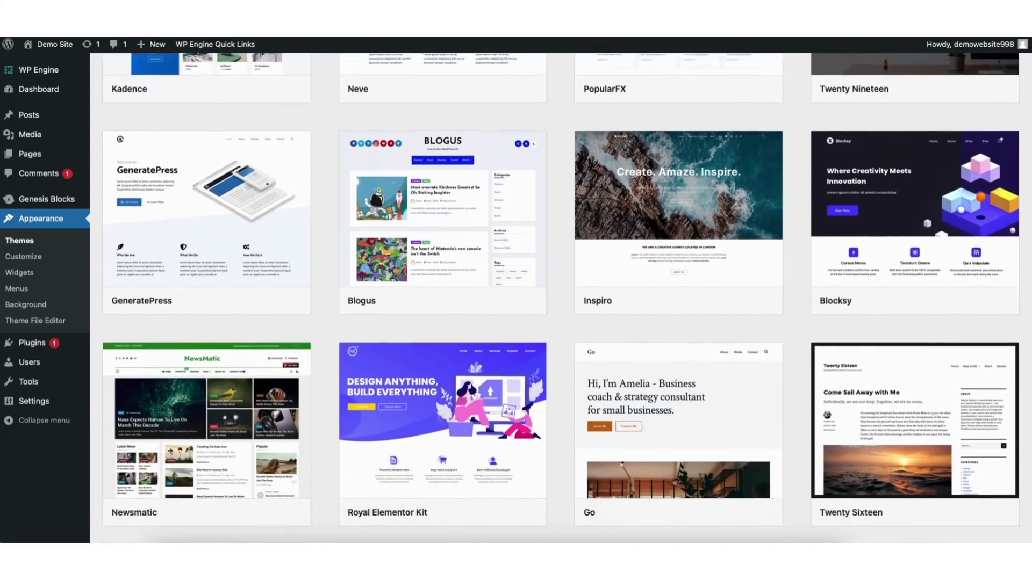
{"action": "scroll", "coordinate": [561, 299], "scroll_direction": "down", "scroll_amount": 6}
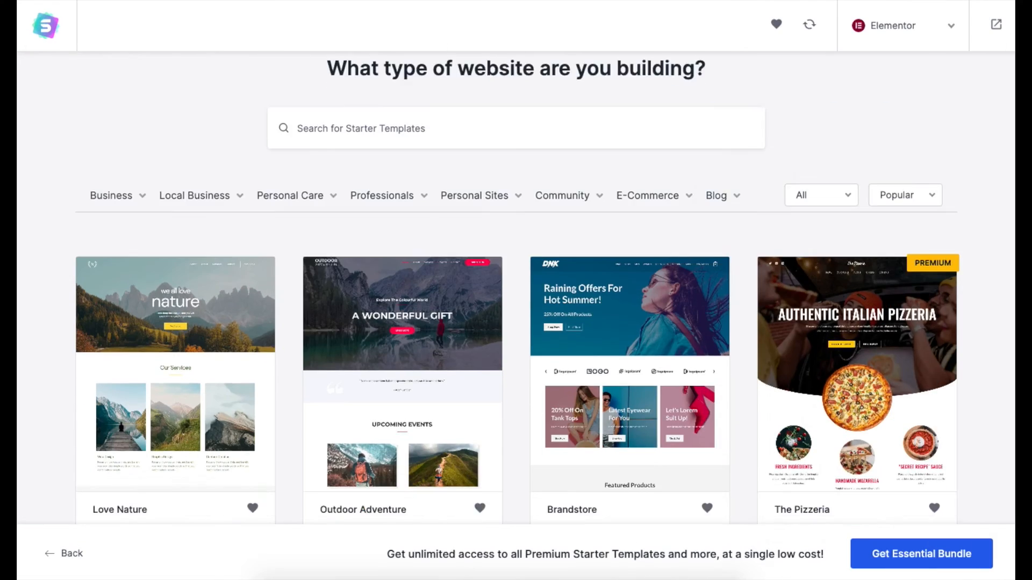
- Look through the available Elementor starter templates
{"action": "scroll", "coordinate": [516, 290], "scroll_direction": "down", "scroll_amount": 3}
{"action": "scroll", "coordinate": [516, 290], "scroll_direction": "down", "scroll_amount": 5}
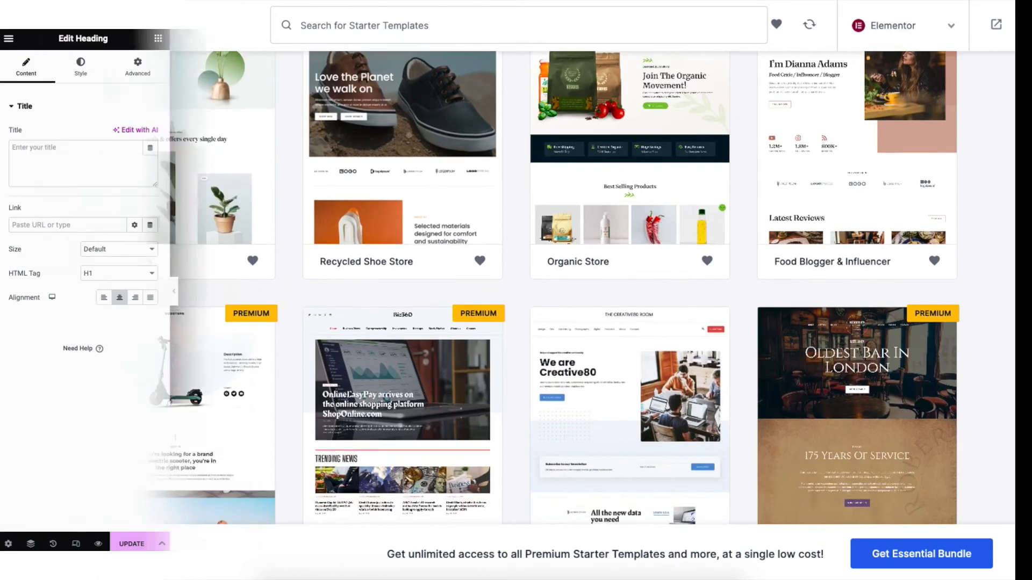
- Set the title of the large hero heading to DEMO WEBSITE in the Elementor editor
{"action": "type", "text": "DEMO WEB"}
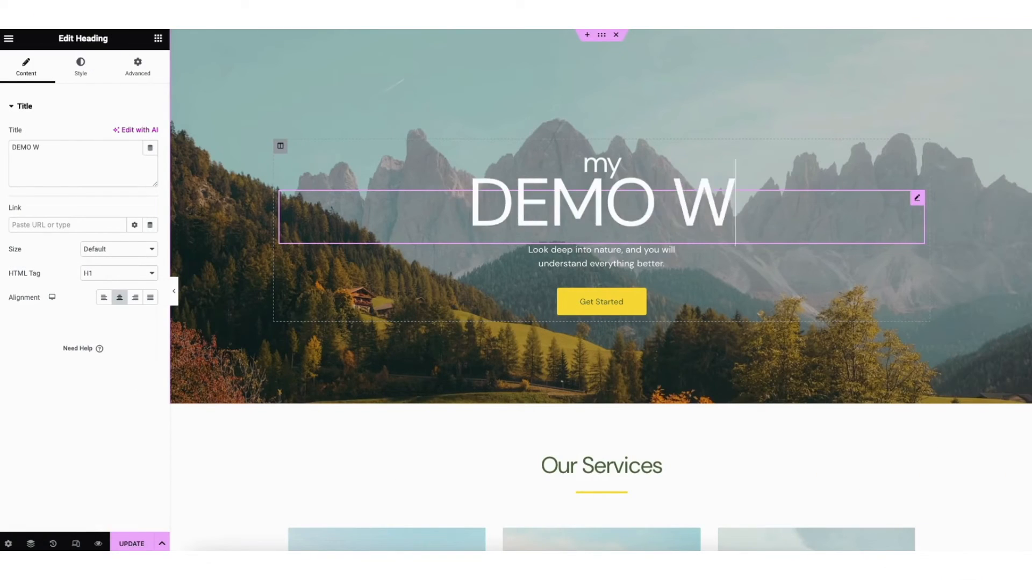
{"action": "type", "text": "SITE"}
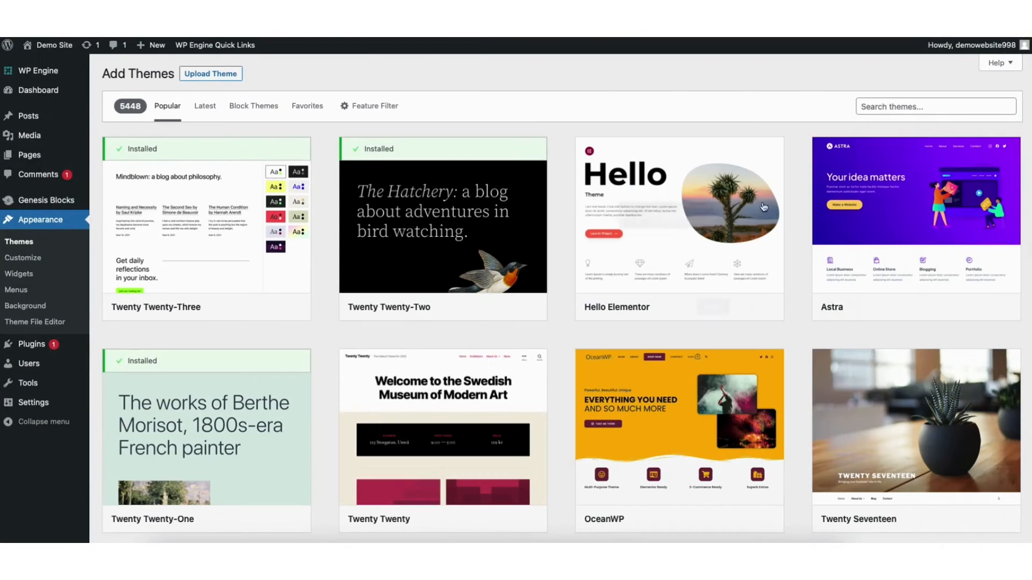
- Search the theme library for astra, then install and activate the Astra theme
{"action": "left_click", "coordinate": [918, 106]}
{"action": "type", "text": "astra"}
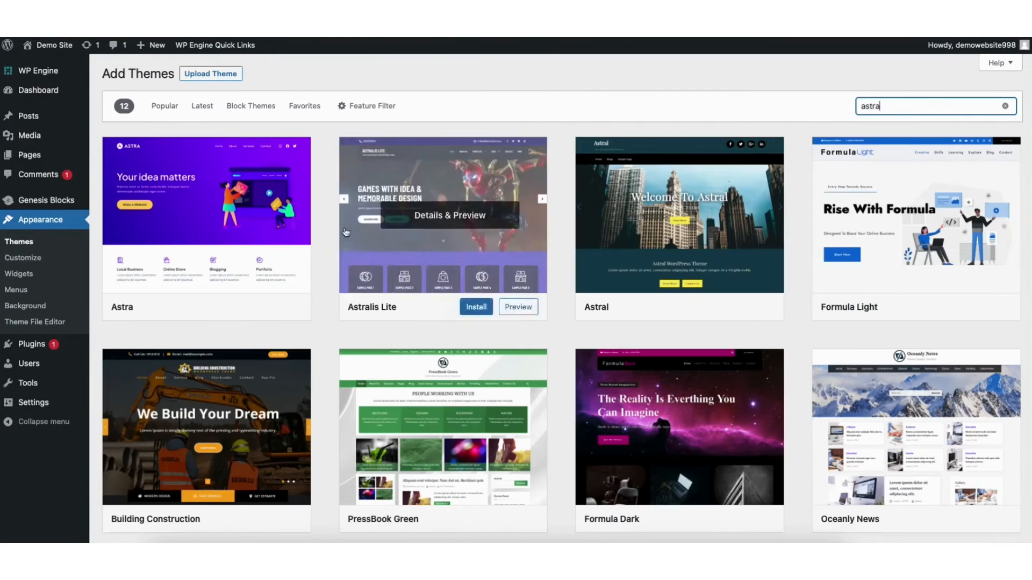
{"action": "left_click", "coordinate": [240, 307]}
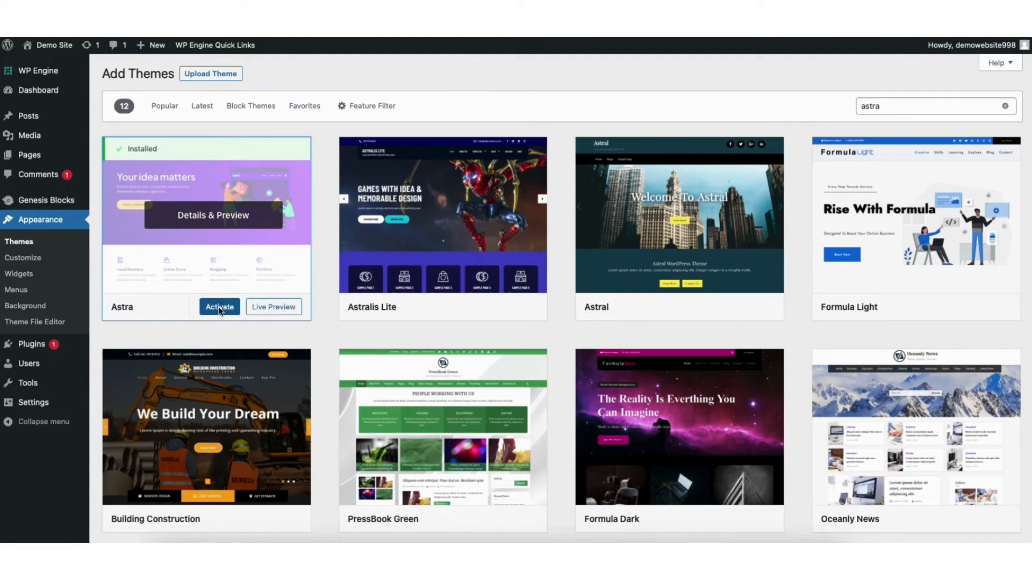
{"action": "left_click", "coordinate": [220, 308]}
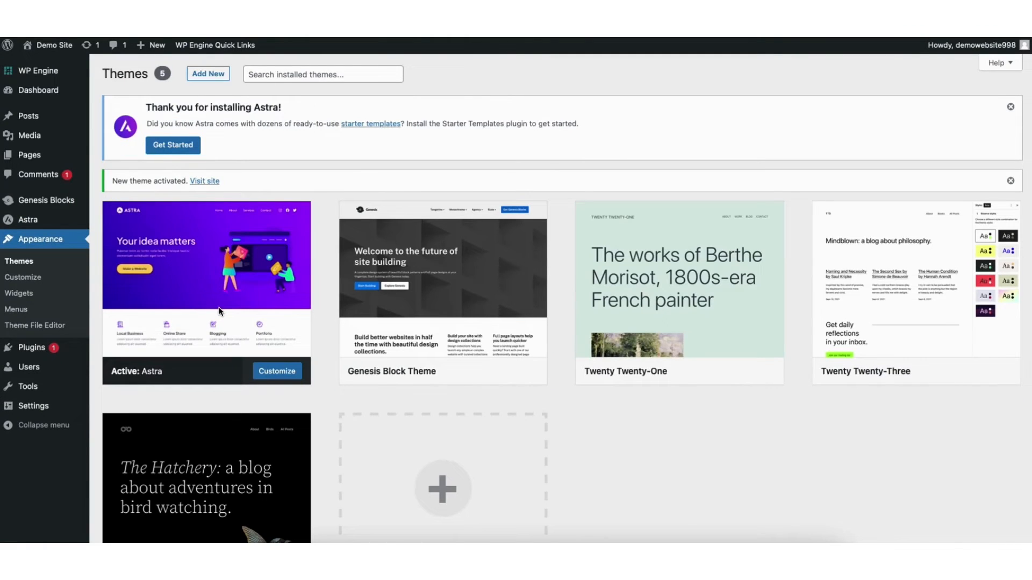
{"action": "mouse_move", "coordinate": [221, 312]}
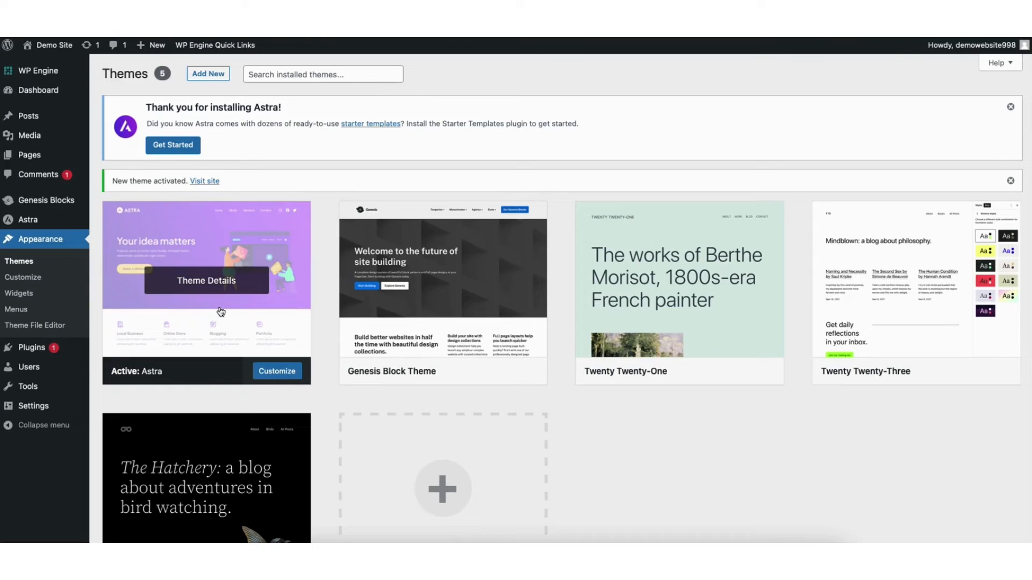
- Search the plugin library for starter templates, then install and activate the Starter Templates plugin by Brainstorm Force
{"action": "mouse_move", "coordinate": [33, 351]}
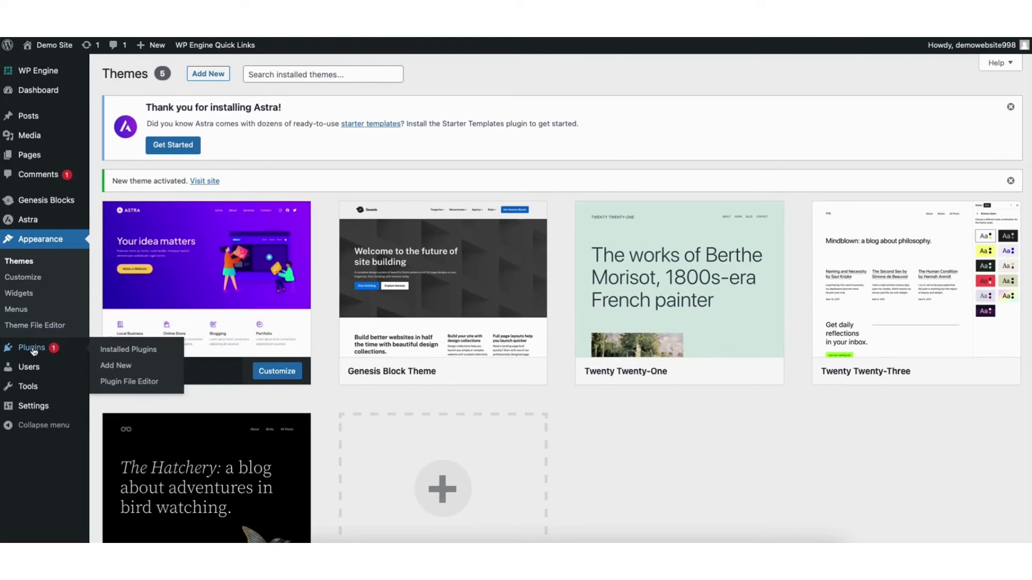
{"action": "left_click", "coordinate": [119, 366]}
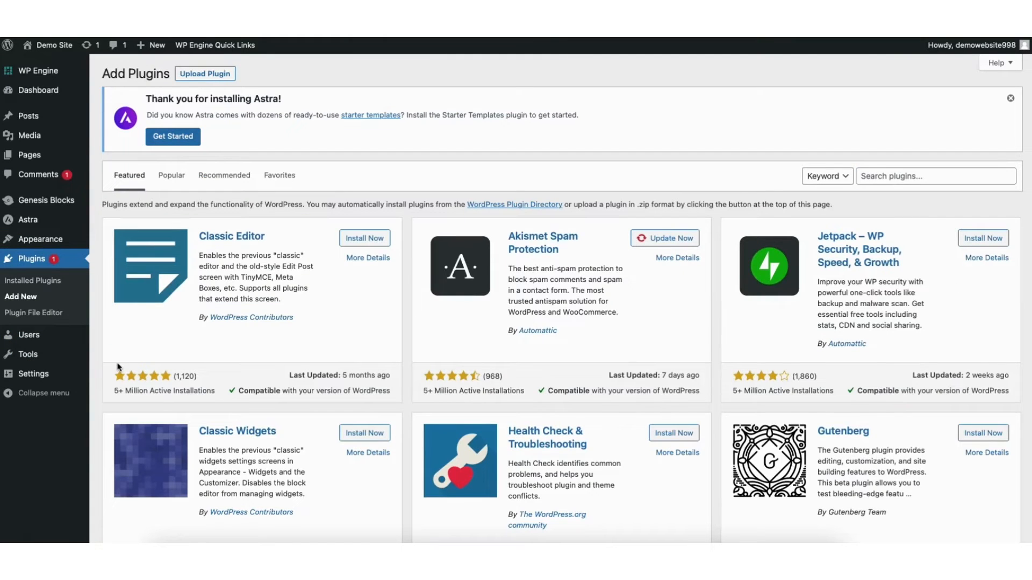
{"action": "left_click", "coordinate": [916, 176]}
{"action": "type", "text": "st"}
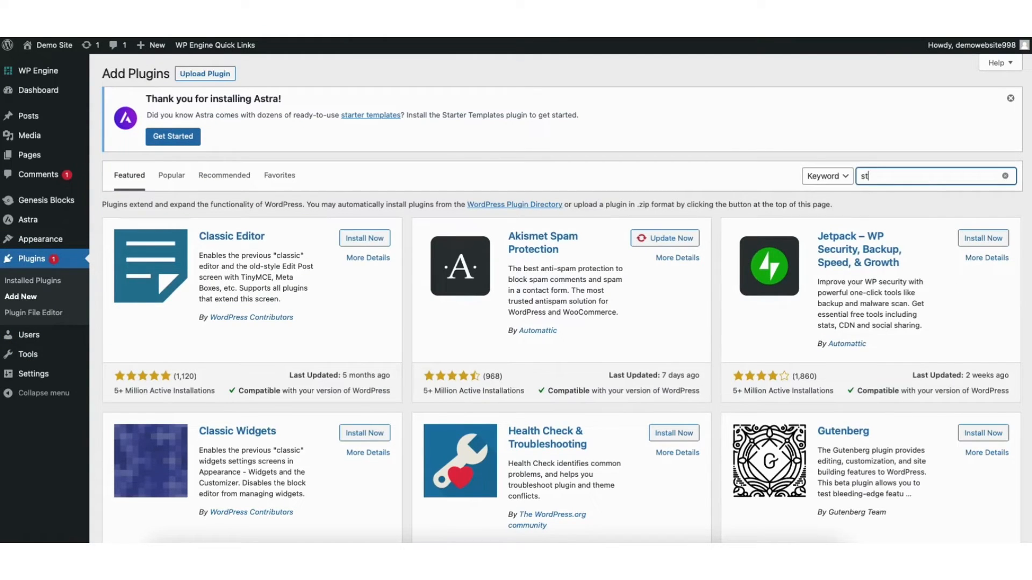
{"action": "type", "text": "arter templates"}
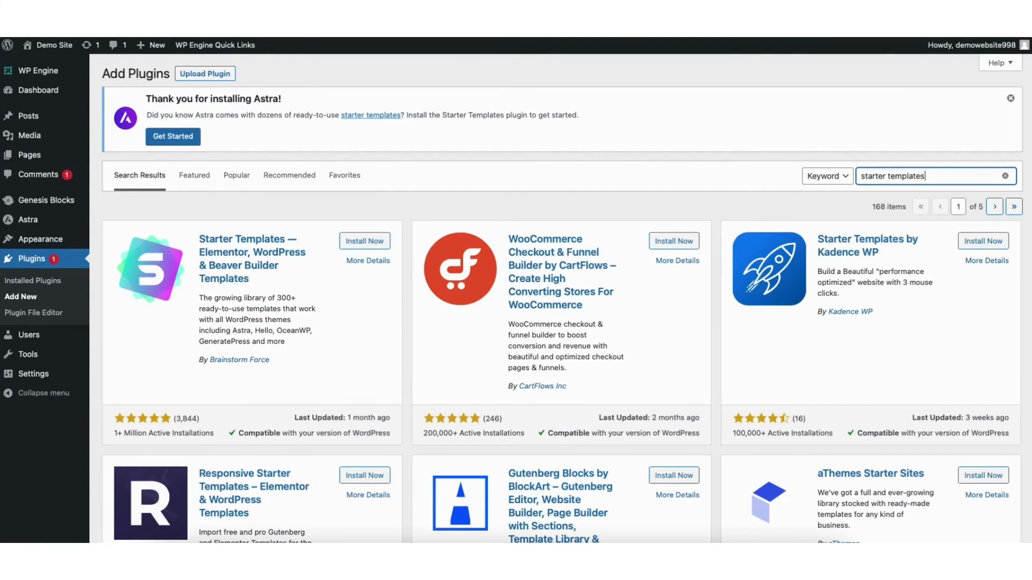
{"action": "left_click", "coordinate": [355, 245]}
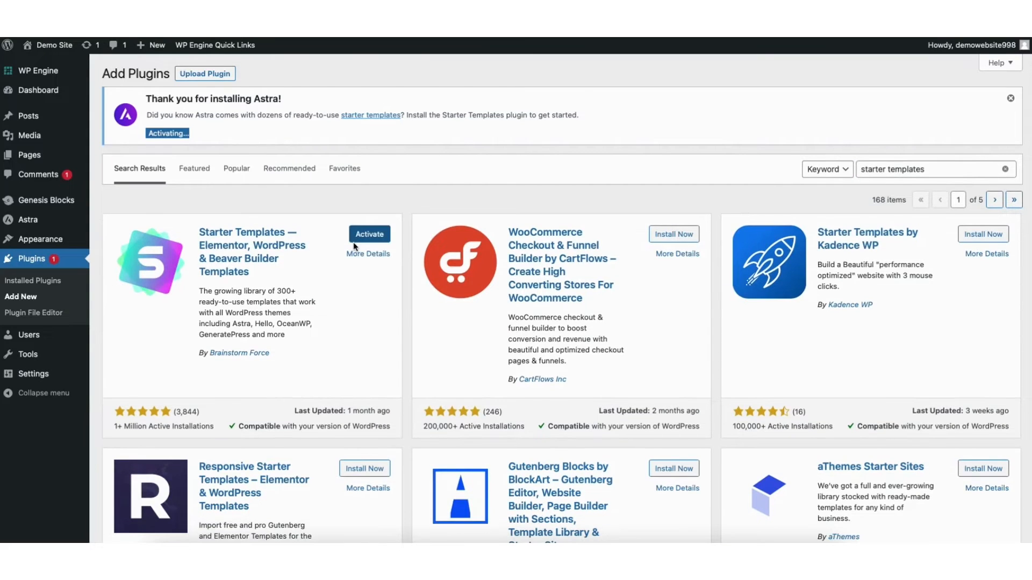
{"action": "left_click", "coordinate": [362, 240]}
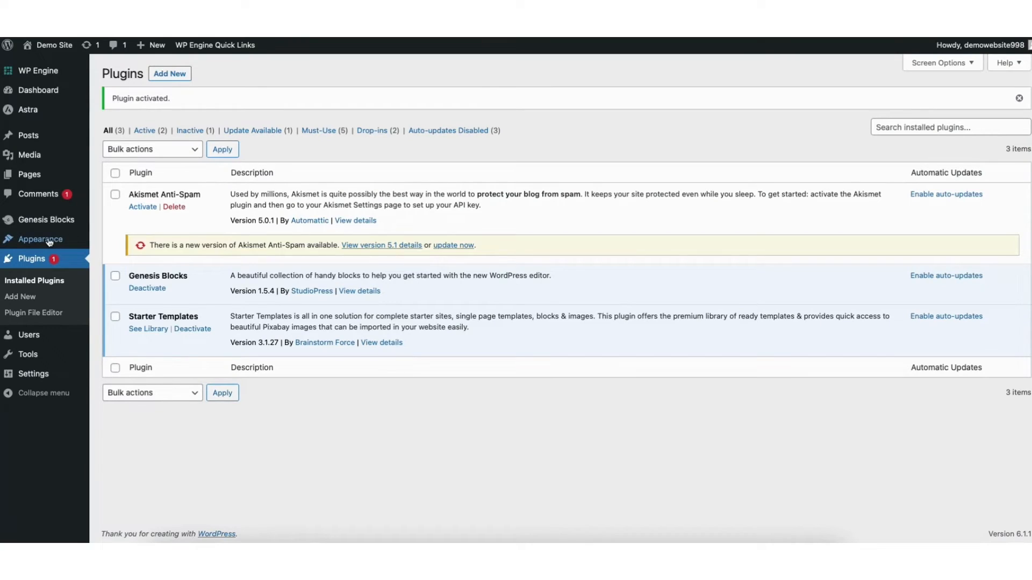
- Open Starter Templates, start building the website, and browse the Elementor template designs
{"action": "mouse_move", "coordinate": [49, 242]}
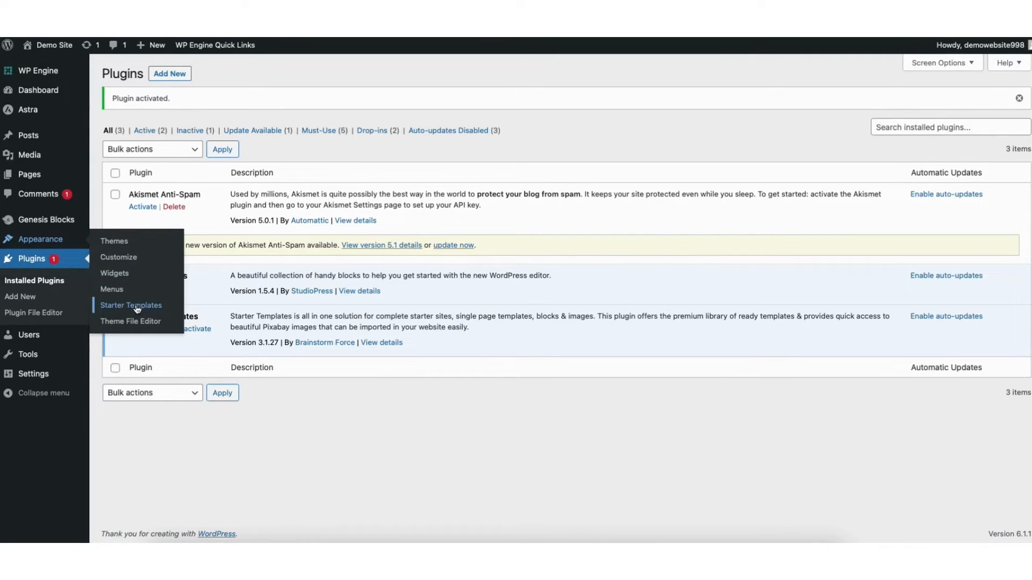
{"action": "left_click", "coordinate": [144, 306]}
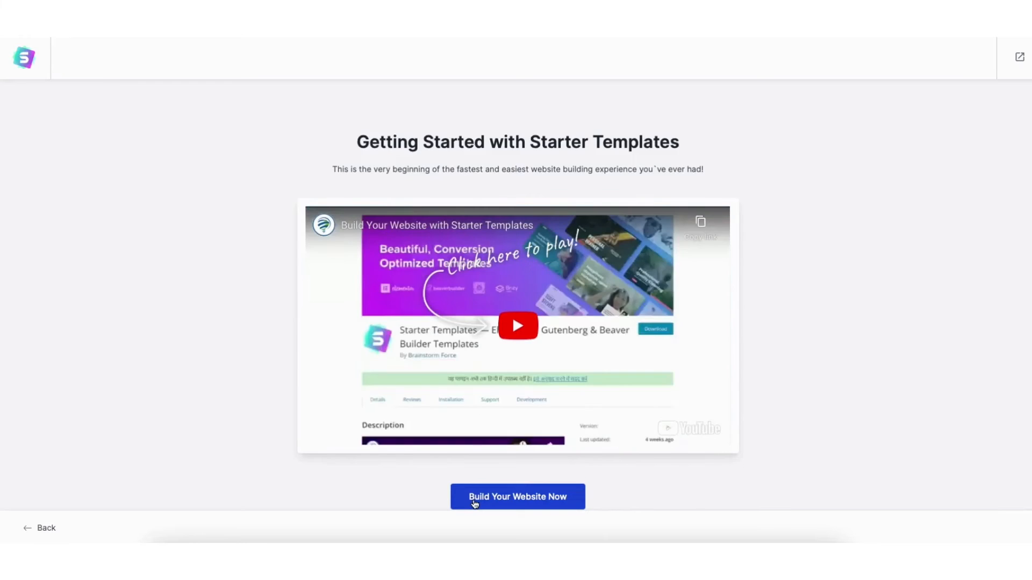
{"action": "left_click", "coordinate": [475, 504]}
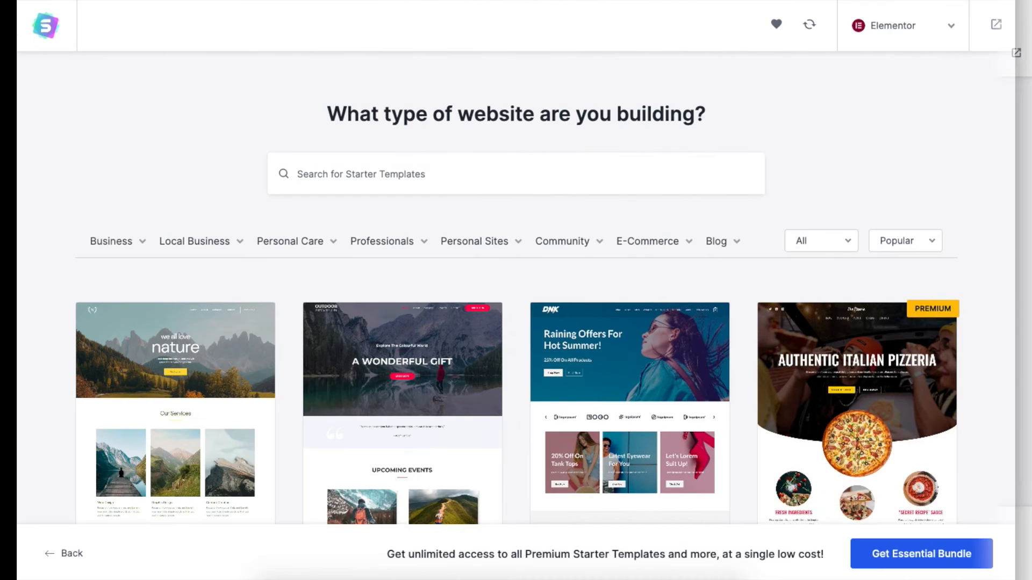
{"action": "scroll", "coordinate": [516, 301], "scroll_direction": "down", "scroll_amount": 3}
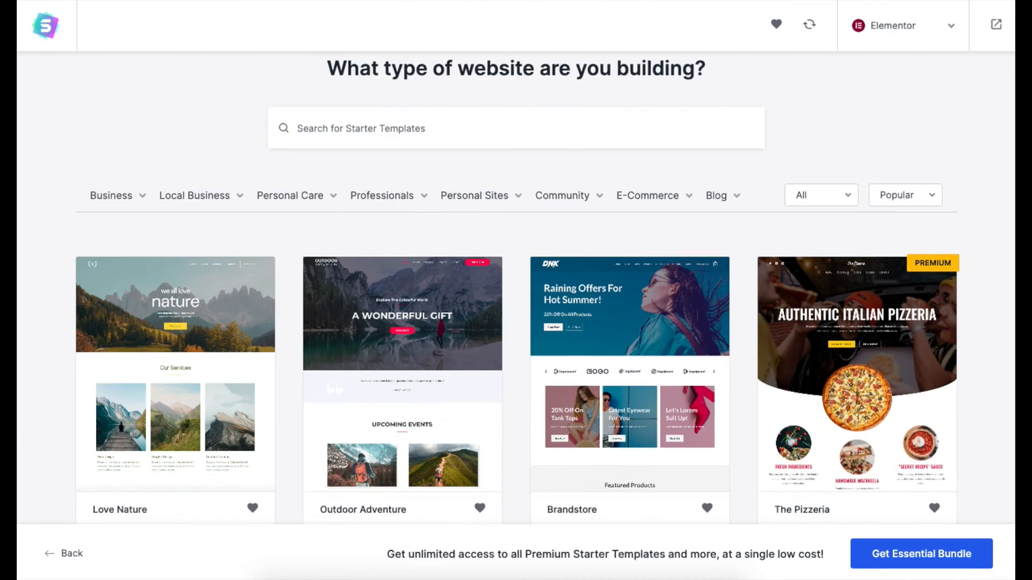
{"action": "scroll", "coordinate": [468, 380], "scroll_direction": "down", "scroll_amount": 7}
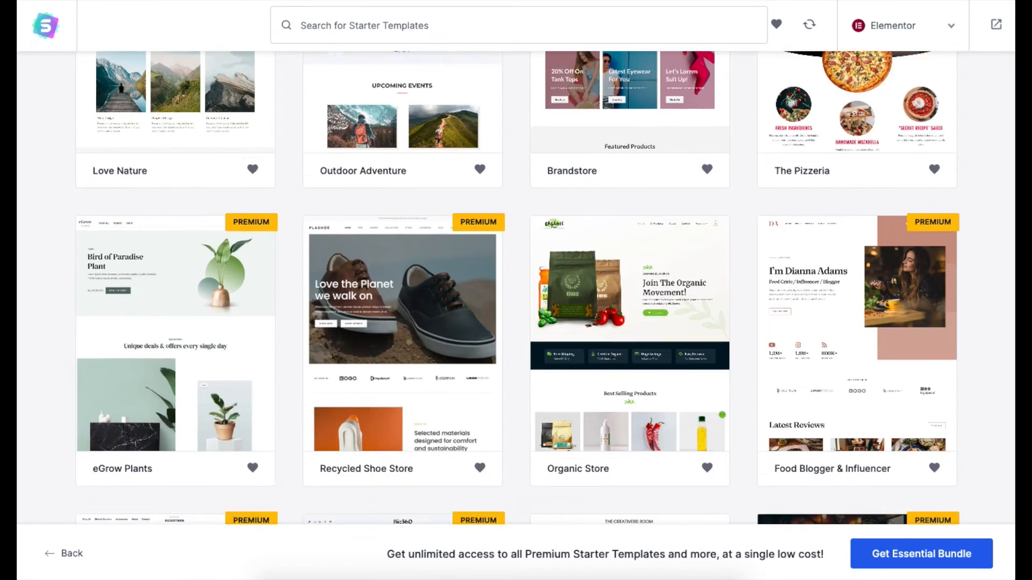
{"action": "scroll", "coordinate": [468, 380], "scroll_direction": "down", "scroll_amount": 7}
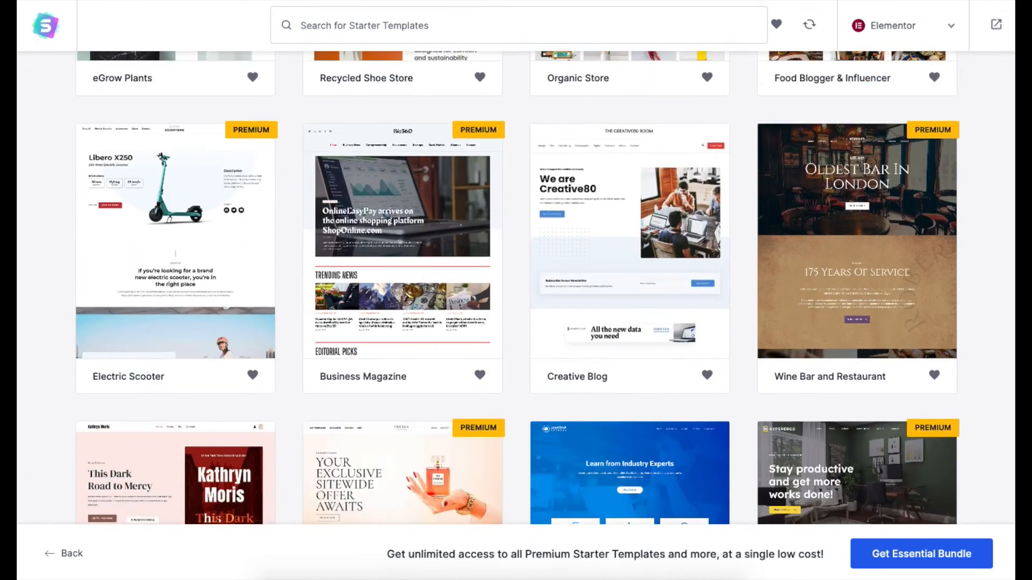
{"action": "scroll", "coordinate": [444, 428], "scroll_direction": "down", "scroll_amount": 5}
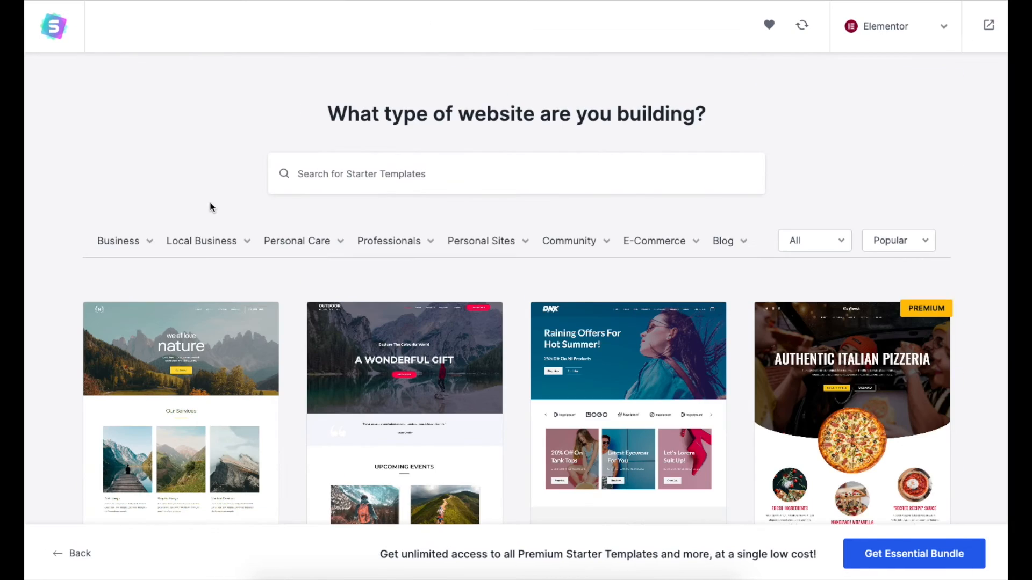
- Search the starter templates for photography and look over the Local Business and Personal Care categories
{"action": "left_click", "coordinate": [342, 174]}
{"action": "type", "text": "photography"}
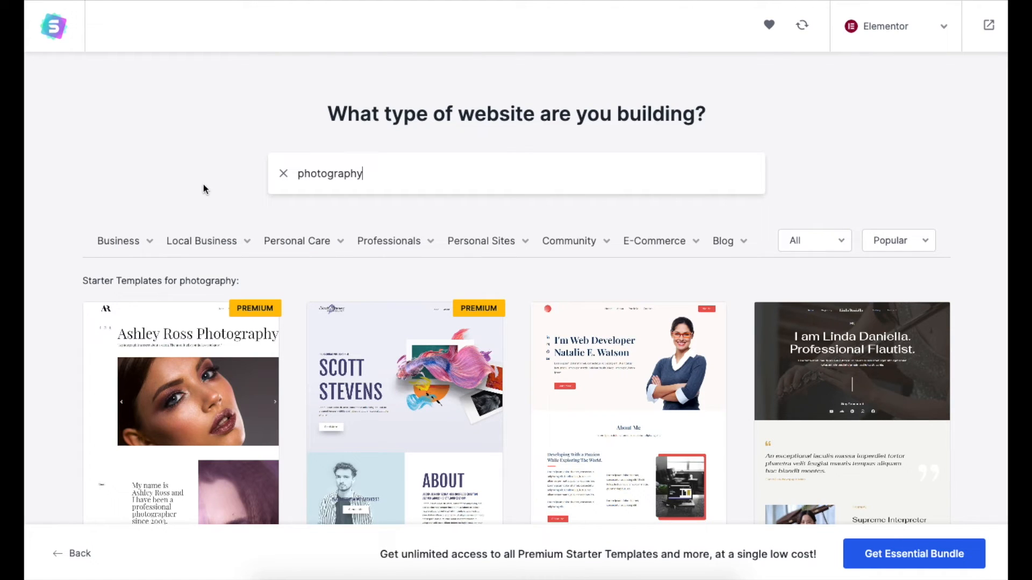
{"action": "mouse_move", "coordinate": [135, 244]}
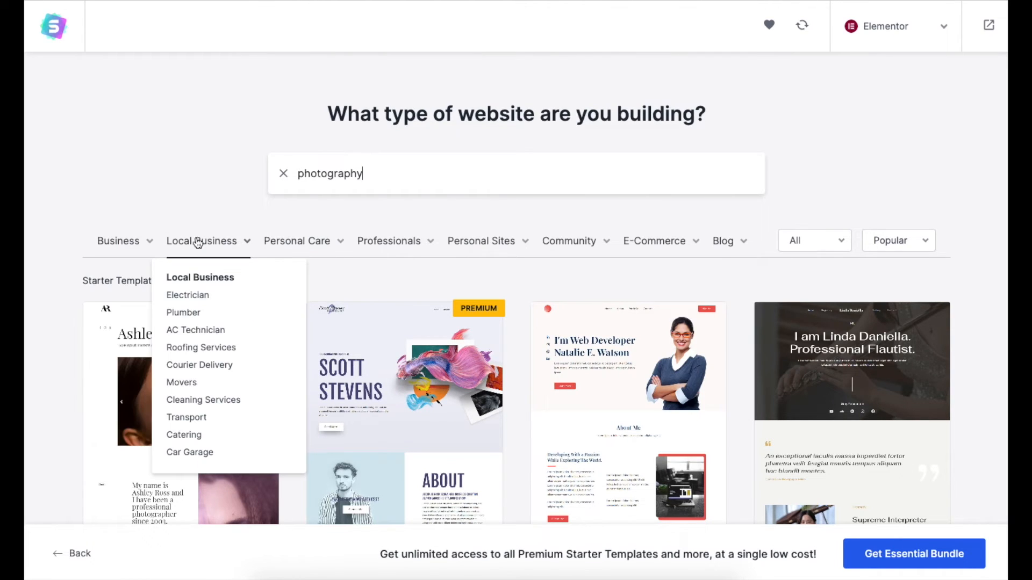
{"action": "mouse_move", "coordinate": [269, 249]}
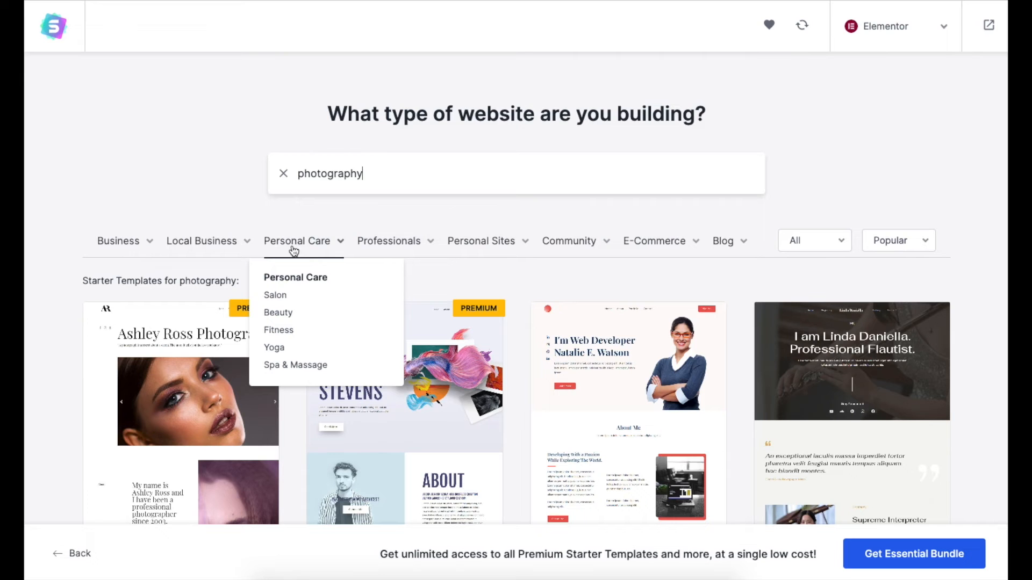
- Preview the premium Photographer template down to its Services section and close the preview
{"action": "left_click", "coordinate": [397, 415]}
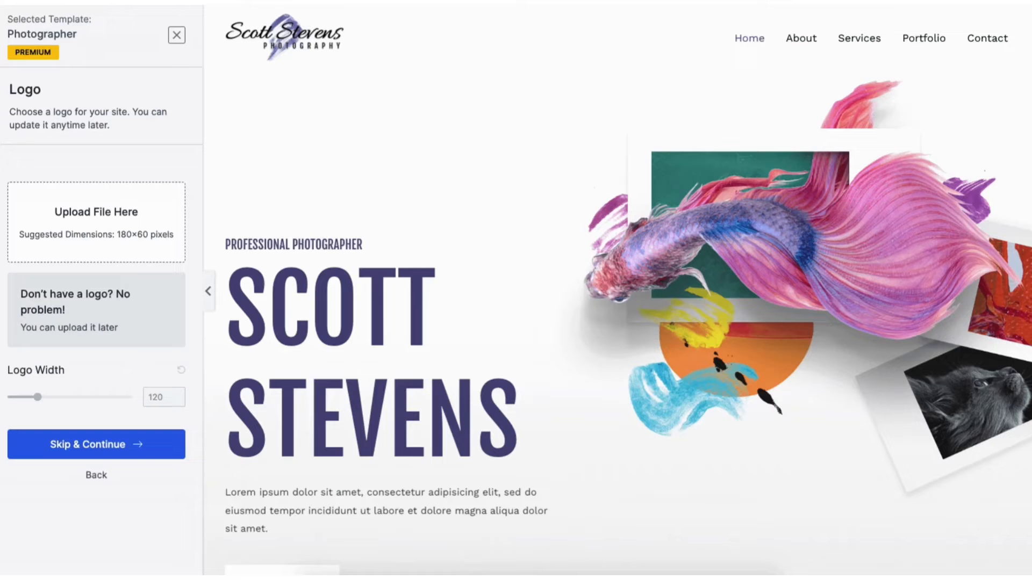
{"action": "scroll", "coordinate": [617, 290], "scroll_direction": "down", "scroll_amount": 15}
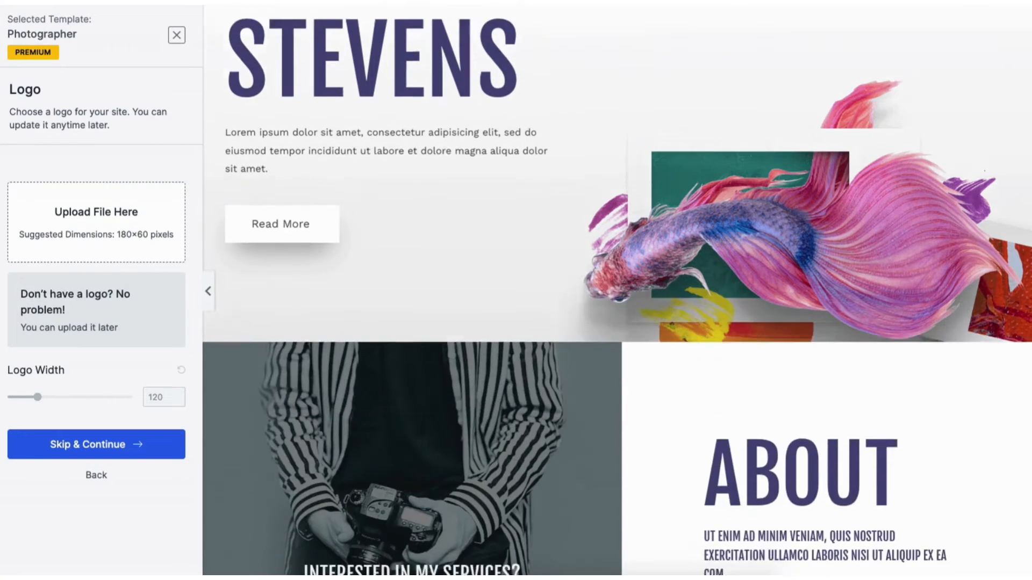
{"action": "scroll", "coordinate": [617, 291], "scroll_direction": "down", "scroll_amount": 5}
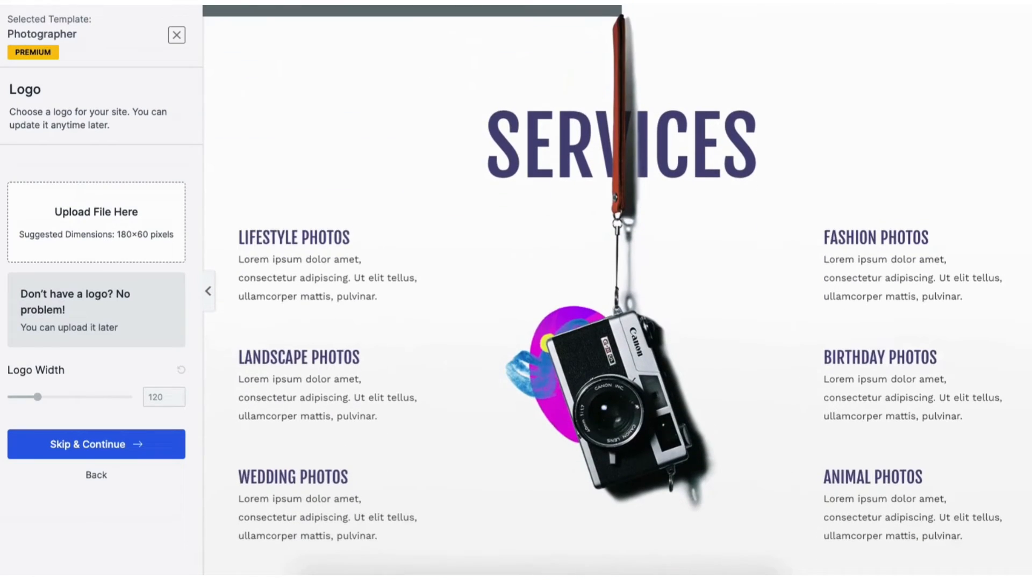
{"action": "left_click", "coordinate": [177, 35]}
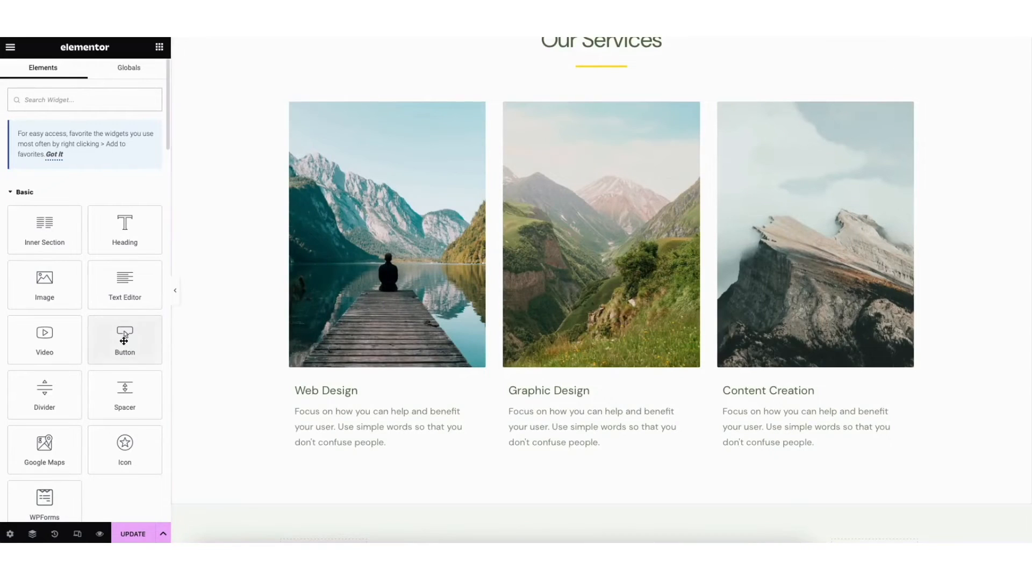
- Add a Button widget below the Web Design service text and a Text Editor widget in the Graphic Design column
{"action": "left_click_drag", "start_coordinate": [117, 342], "coordinate": [337, 450]}
{"action": "left_click_drag", "start_coordinate": [124, 285], "coordinate": [567, 396]}
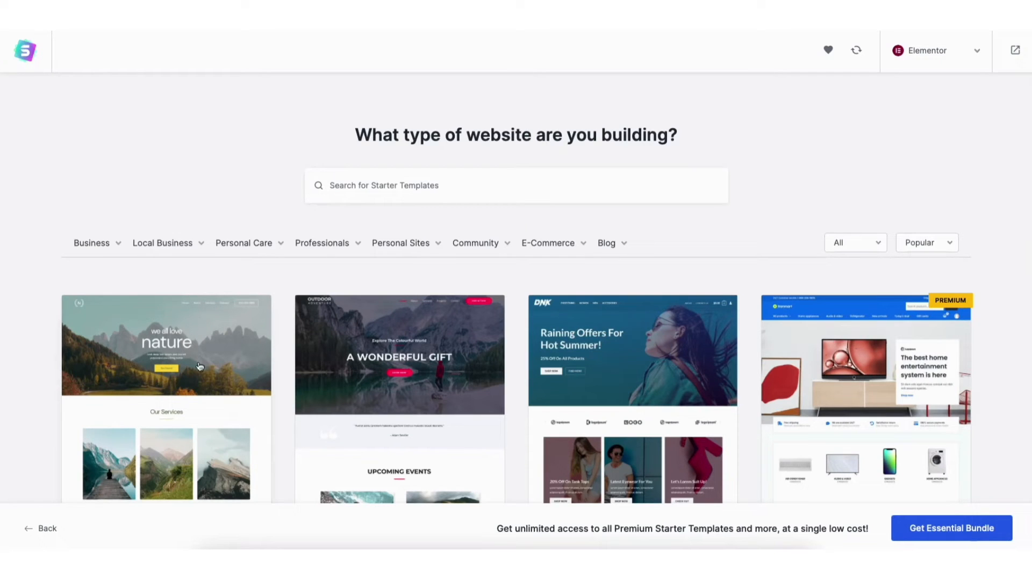
- Select the Love Nature Elementor template for the website
{"action": "left_click", "coordinate": [181, 370]}
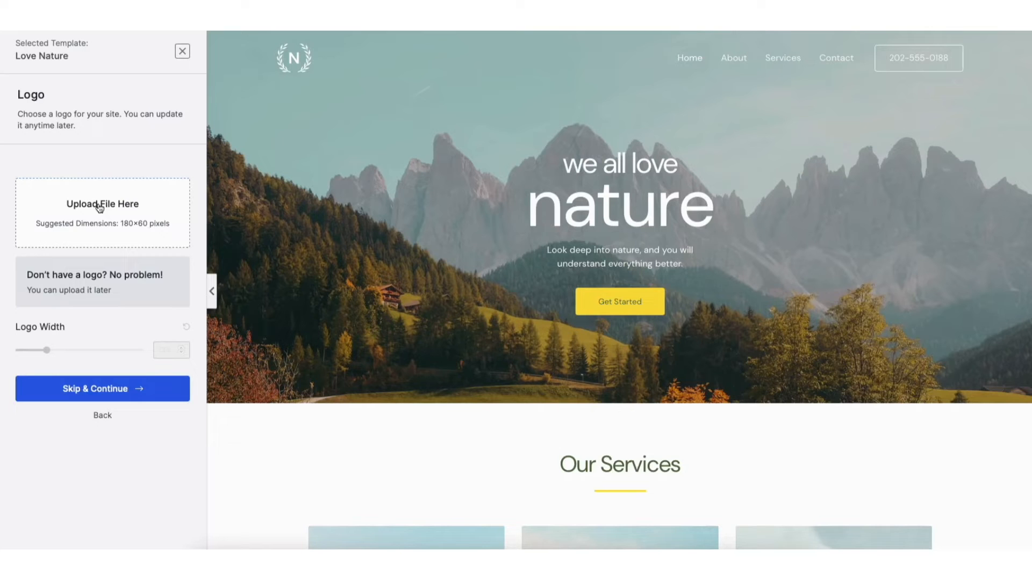
- Skip the logo upload for the Love Nature template
{"action": "left_click", "coordinate": [104, 391]}
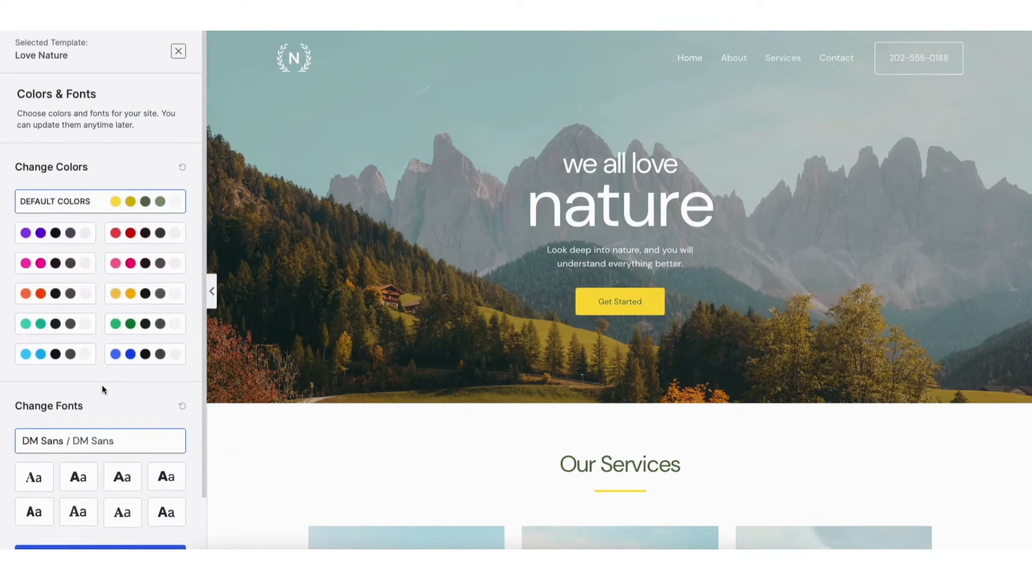
- Try out the purple, pink, red, orange, green and blue color palettes on the template and return to the default colors
{"action": "left_click", "coordinate": [63, 235]}
{"action": "left_click", "coordinate": [59, 263]}
{"action": "left_click", "coordinate": [122, 265]}
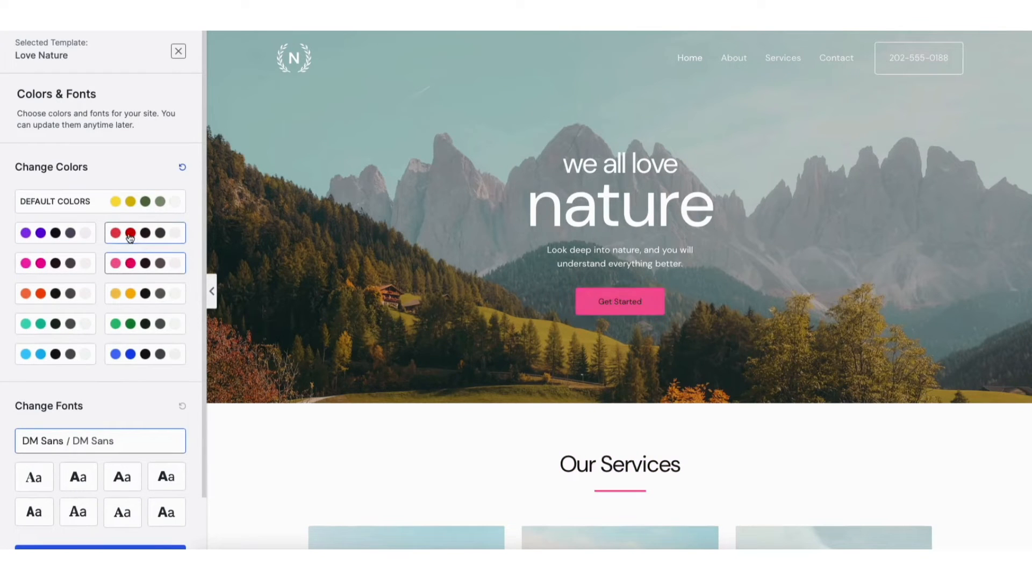
{"action": "left_click", "coordinate": [130, 236]}
{"action": "left_click", "coordinate": [68, 294]}
{"action": "left_click", "coordinate": [133, 295]}
{"action": "left_click", "coordinate": [128, 328]}
{"action": "left_click", "coordinate": [128, 358]}
{"action": "left_click", "coordinate": [69, 324]}
{"action": "left_click", "coordinate": [116, 203]}
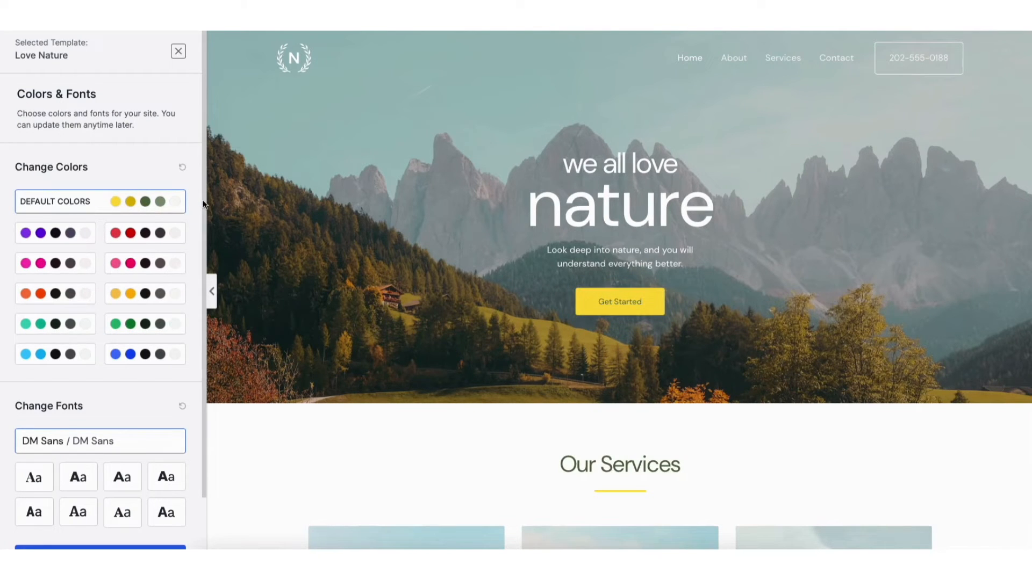
- Continue with the default colors and DM Sans fonts and build the website, leaving the personal details blank
{"action": "scroll", "coordinate": [161, 323], "scroll_direction": "down", "scroll_amount": 2}
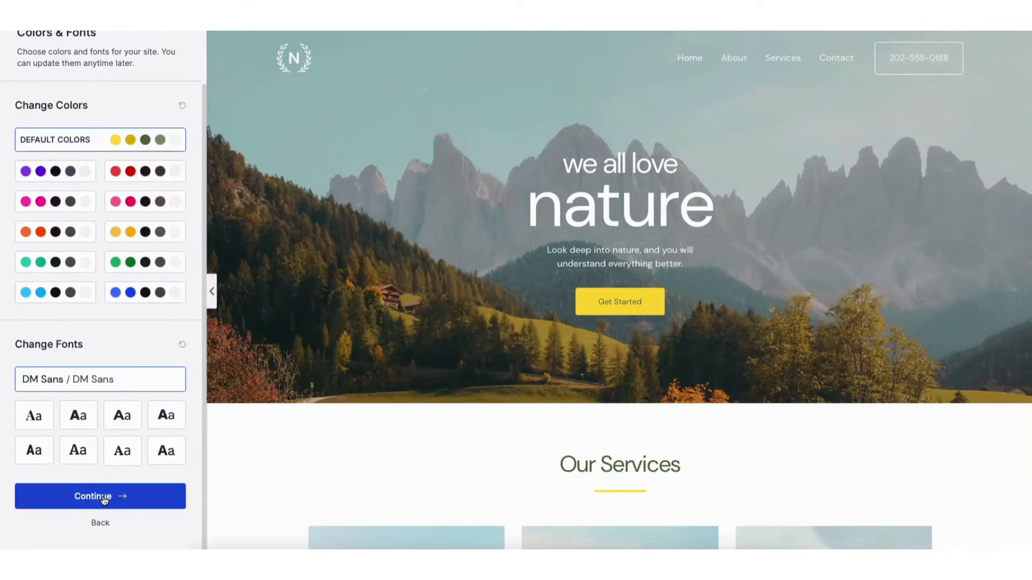
{"action": "left_click", "coordinate": [104, 497]}
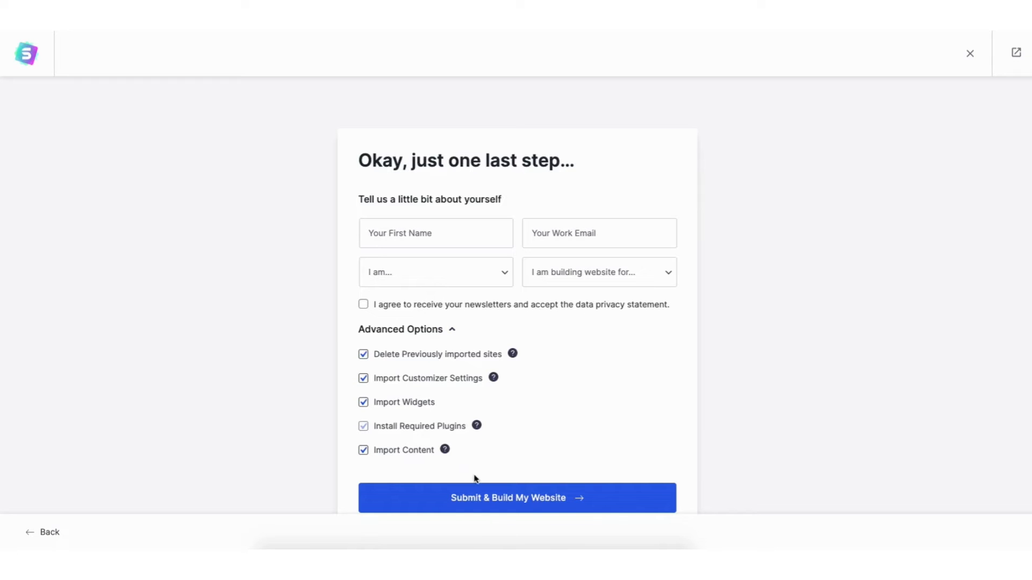
{"action": "left_click", "coordinate": [500, 499]}
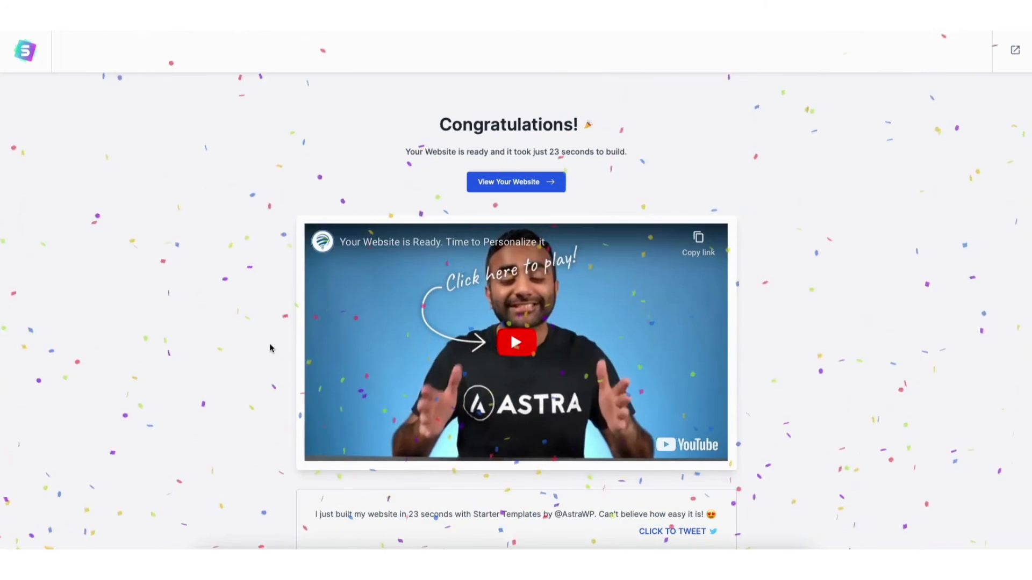
- View the newly built website and look through the home page from the hero section down to the footer
{"action": "left_click", "coordinate": [500, 183]}
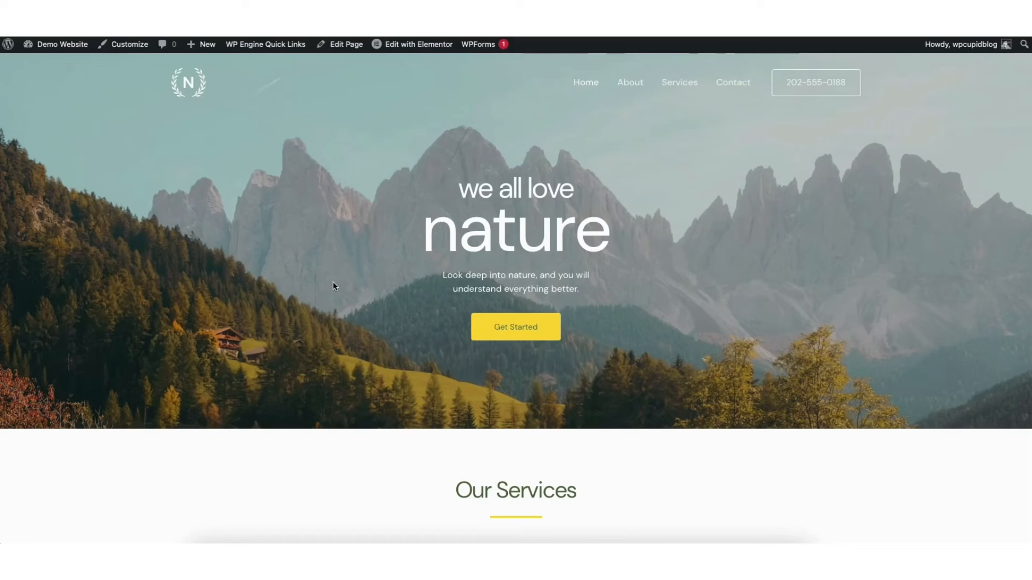
{"action": "scroll", "coordinate": [516, 300], "scroll_direction": "down", "scroll_amount": 7}
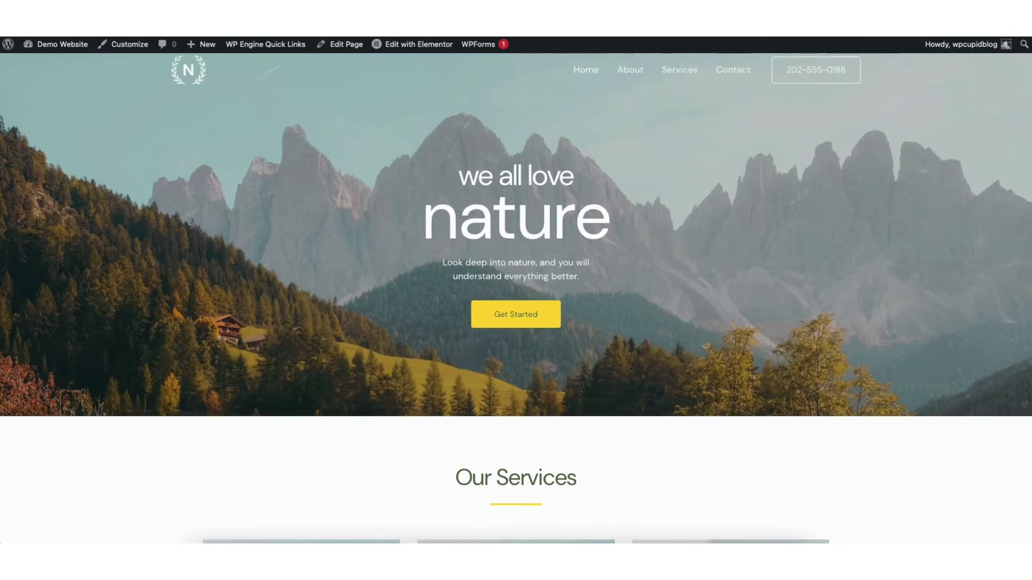
{"action": "scroll", "coordinate": [516, 300], "scroll_direction": "down", "scroll_amount": 8}
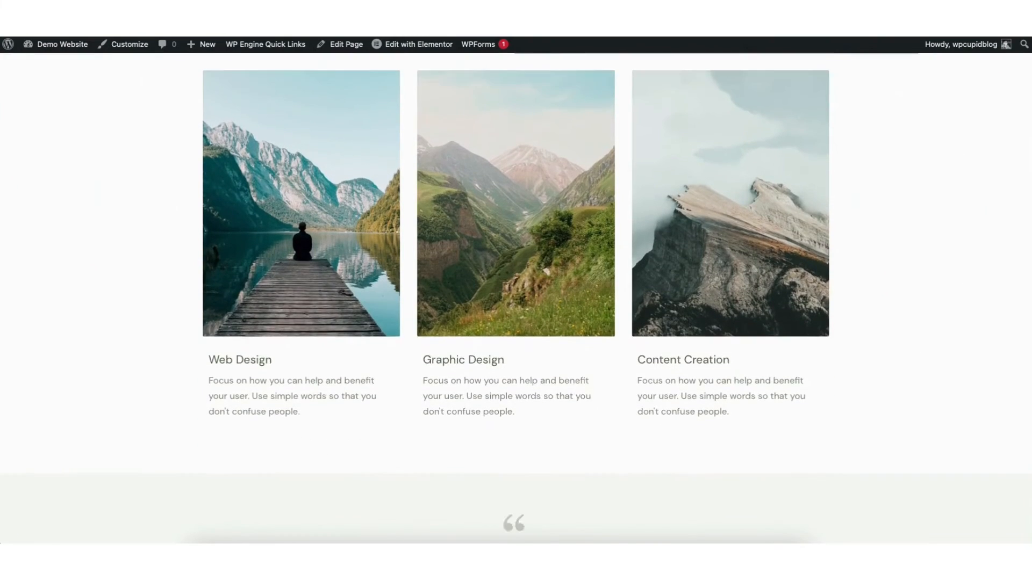
{"action": "scroll", "coordinate": [516, 300], "scroll_direction": "down", "scroll_amount": 10}
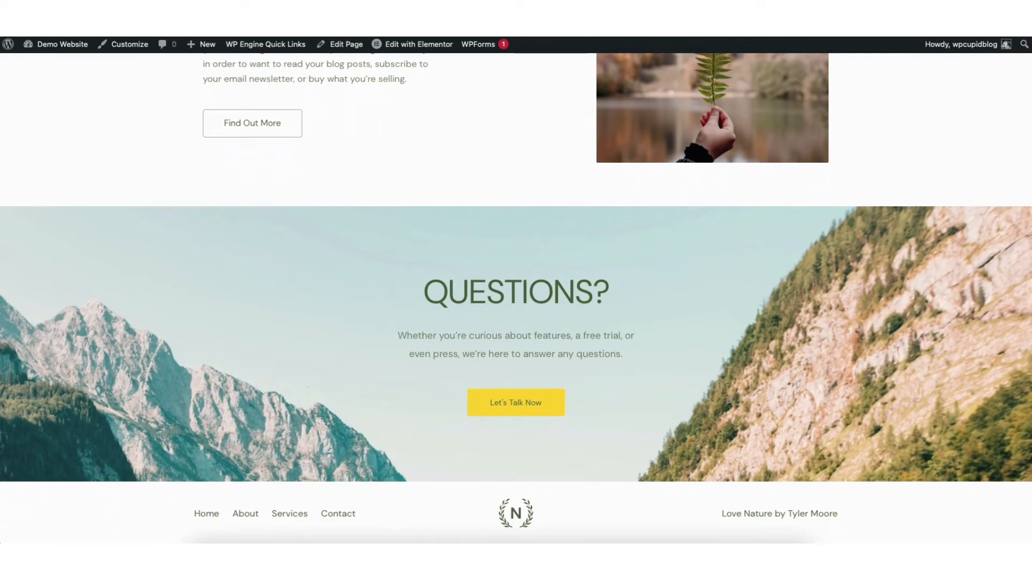
{"action": "scroll", "coordinate": [516, 300], "scroll_direction": "up", "scroll_amount": 18}
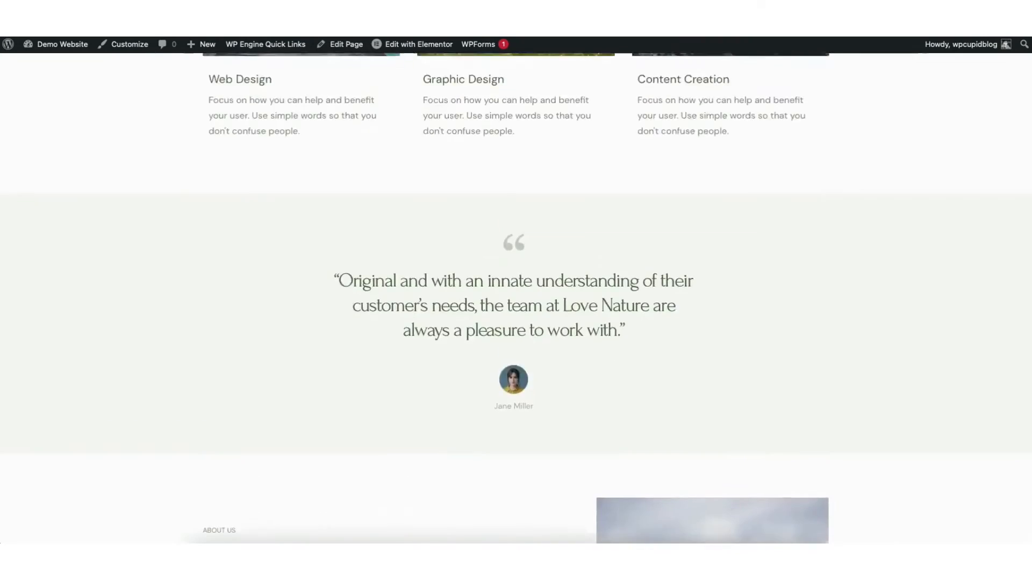
{"action": "scroll", "coordinate": [755, 113], "scroll_direction": "up", "scroll_amount": 4}
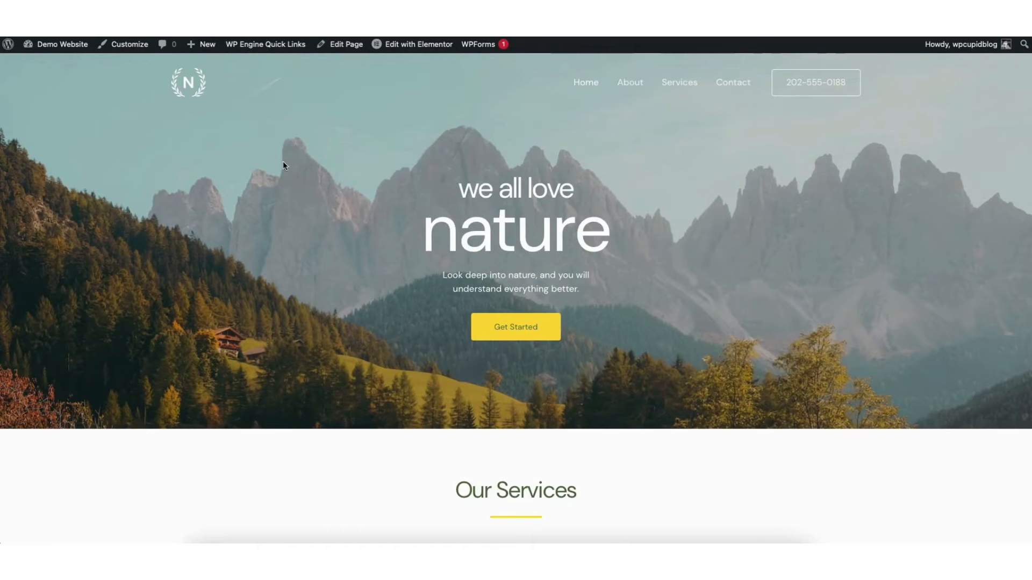
- Activate all experiments and features in the Elementor settings of the WordPress dashboard and save the changes
{"action": "mouse_move", "coordinate": [54, 48]}
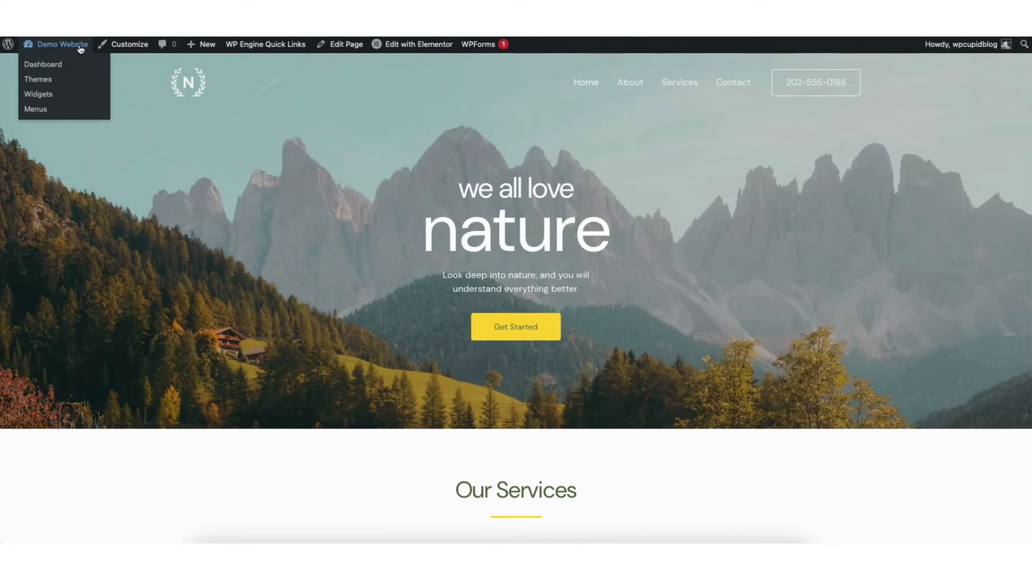
{"action": "left_click", "coordinate": [53, 66]}
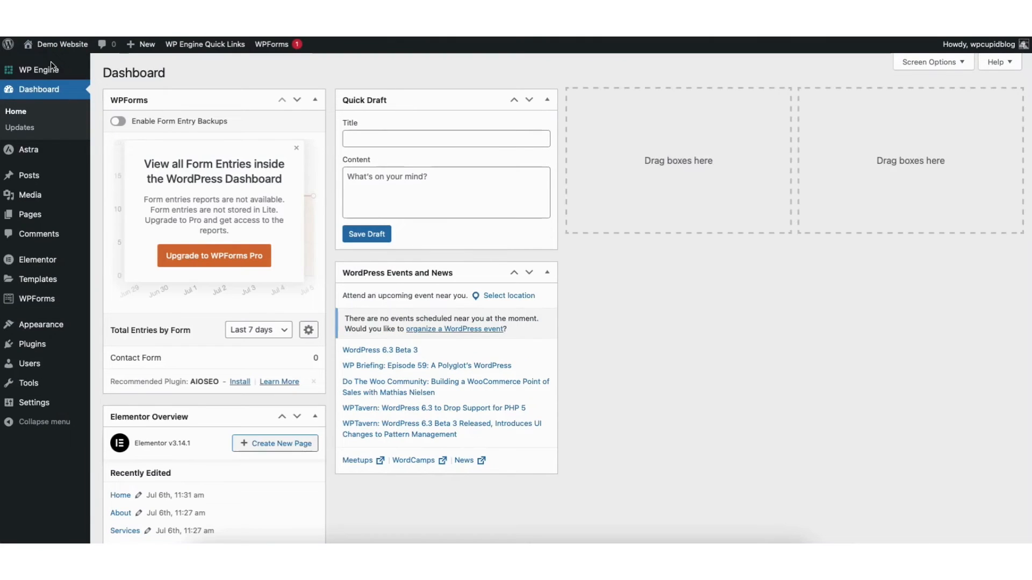
{"action": "mouse_move", "coordinate": [32, 265]}
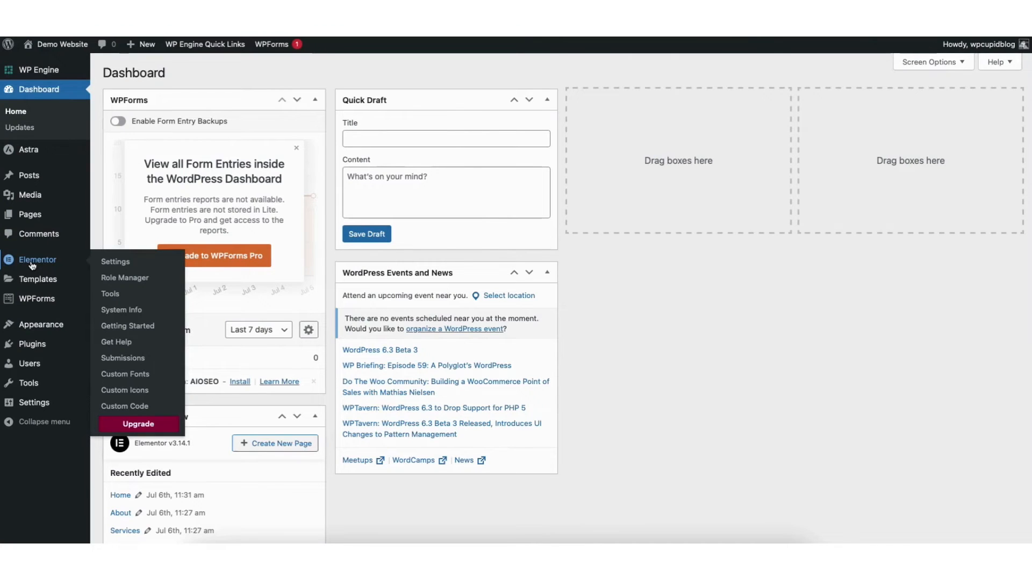
{"action": "left_click", "coordinate": [125, 263]}
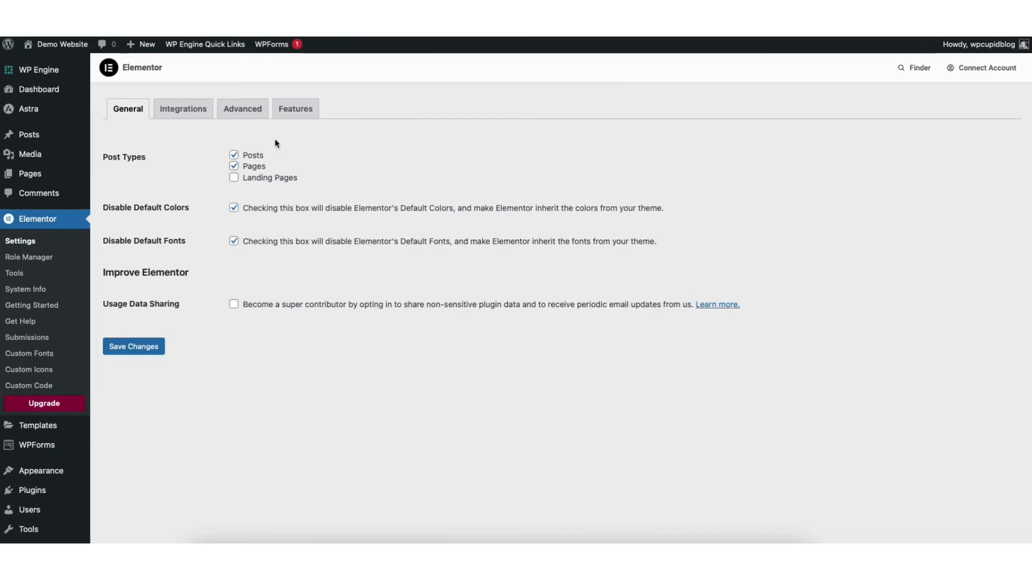
{"action": "left_click", "coordinate": [303, 113]}
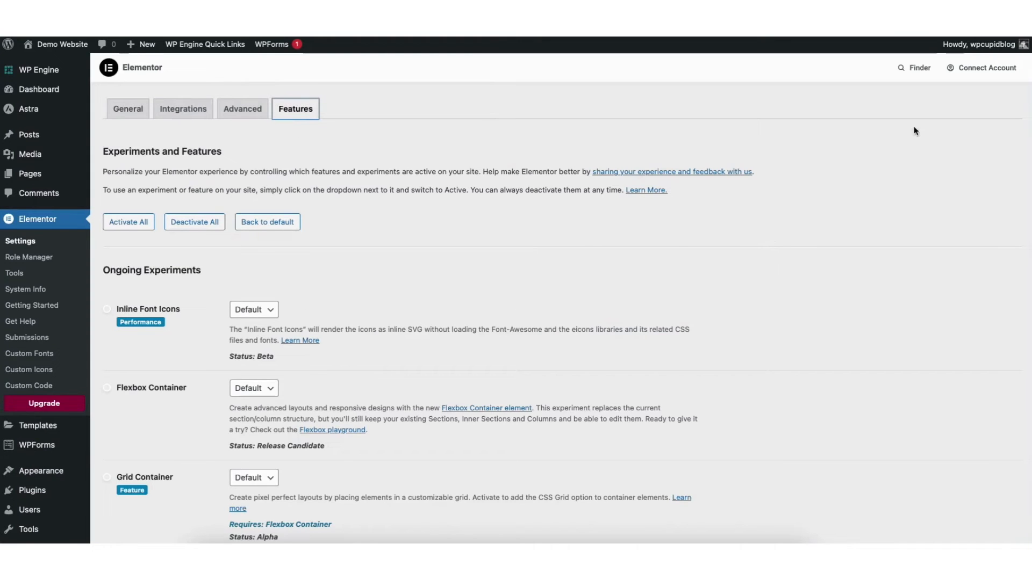
{"action": "left_click", "coordinate": [129, 223]}
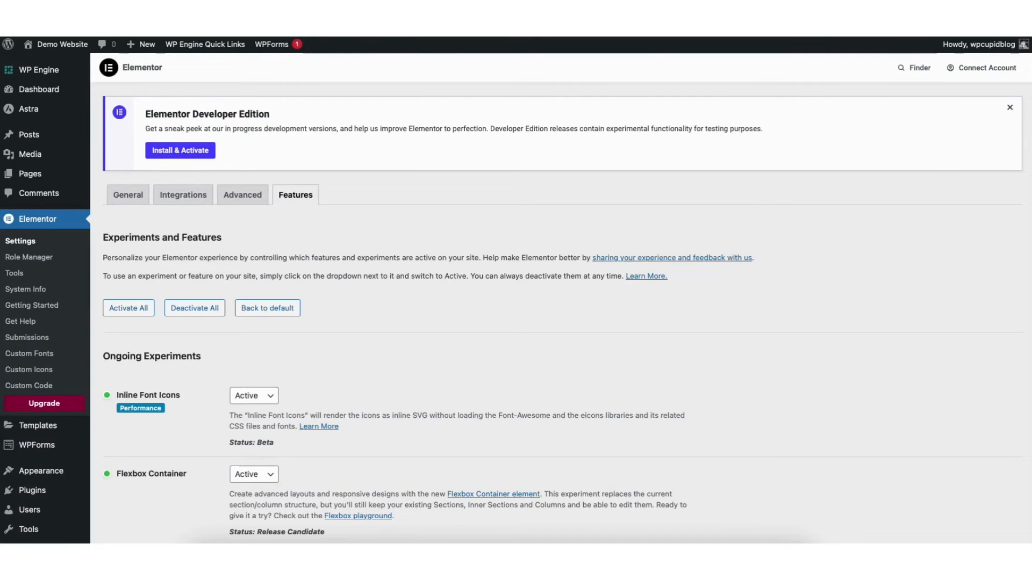
{"action": "scroll", "coordinate": [561, 296], "scroll_direction": "down", "scroll_amount": 18}
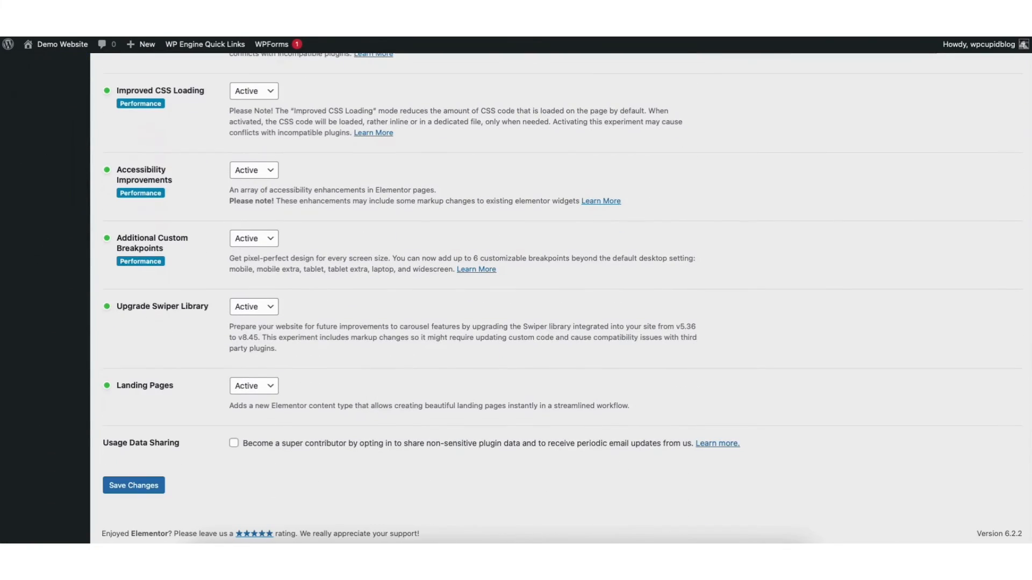
{"action": "left_click", "coordinate": [119, 486]}
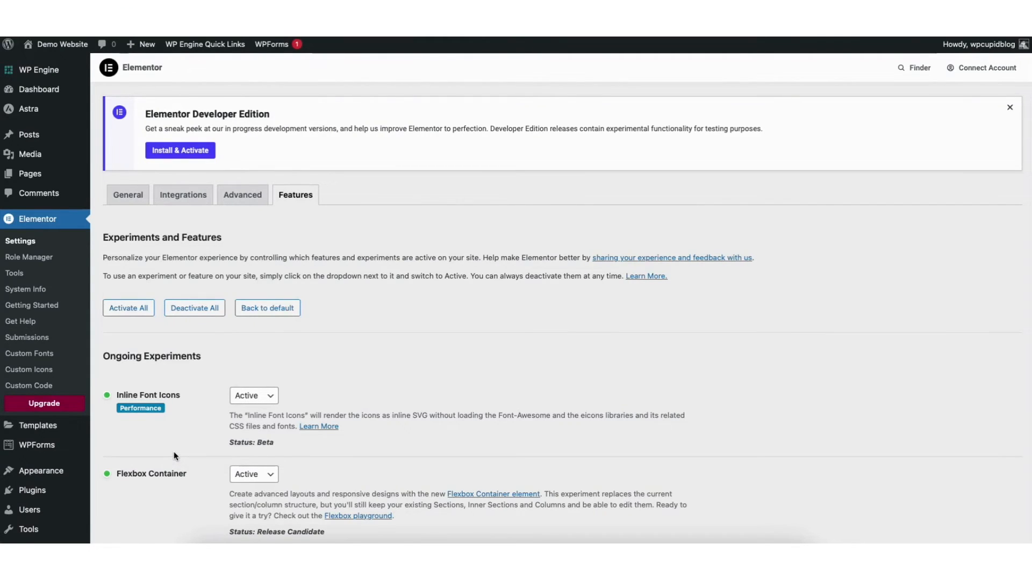
- Visit the site and open its home page in the Elementor editor
{"action": "mouse_move", "coordinate": [56, 49]}
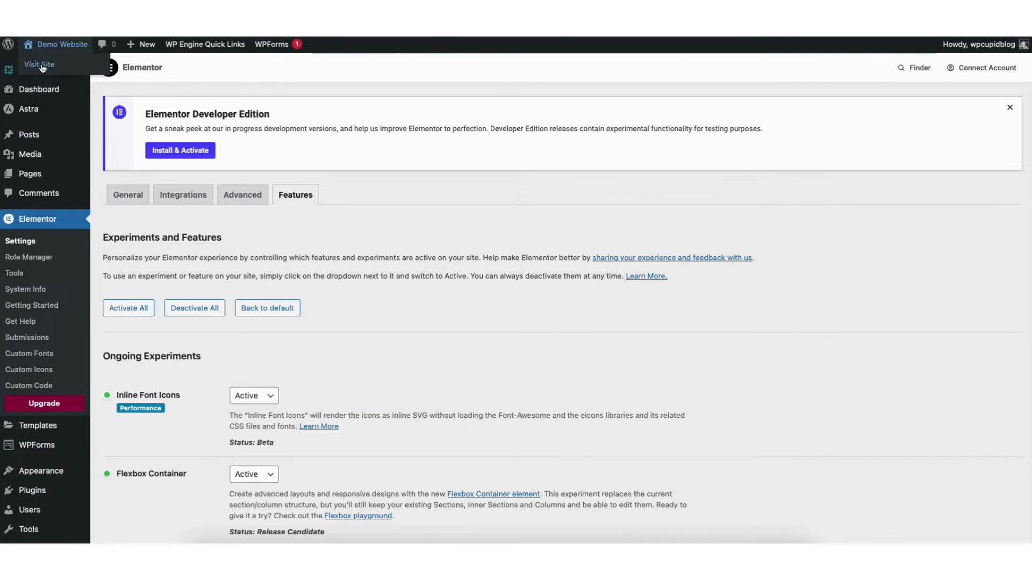
{"action": "left_click", "coordinate": [43, 66]}
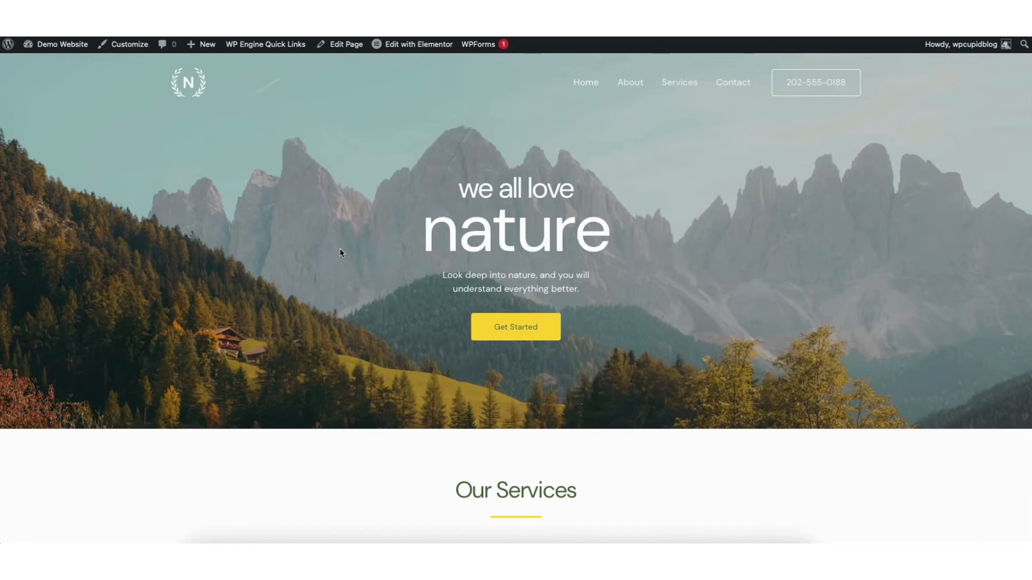
{"action": "mouse_move", "coordinate": [408, 48]}
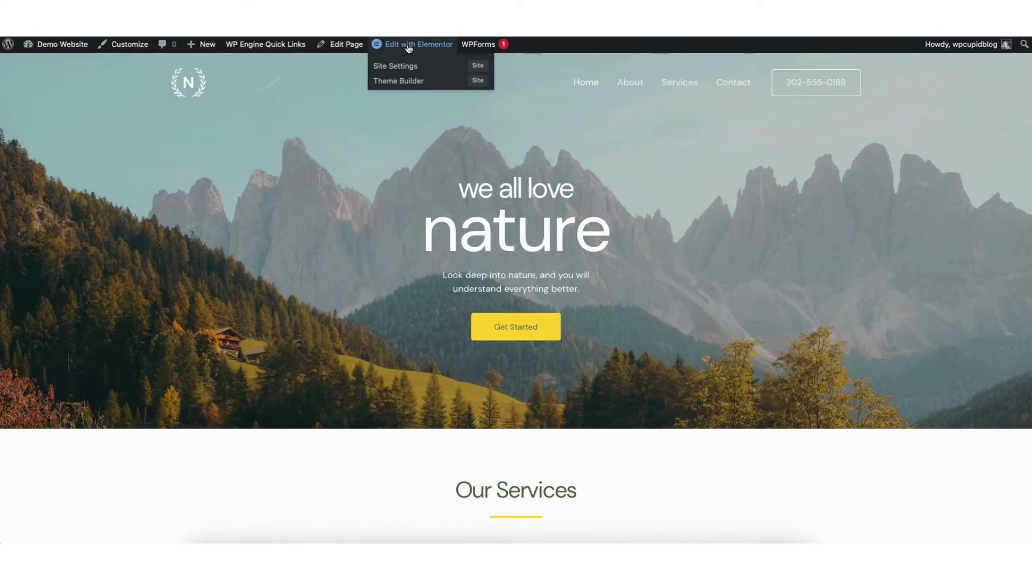
{"action": "left_click", "coordinate": [408, 47]}
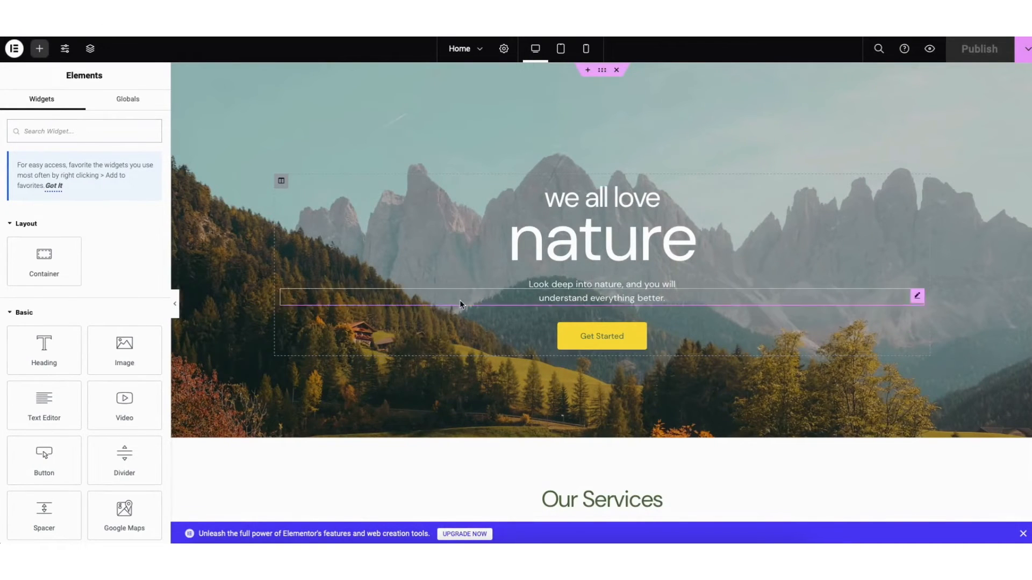
- Change the two hero headings to "my" and "demo website"
{"action": "left_click", "coordinate": [541, 248]}
{"action": "left_click", "coordinate": [542, 247]}
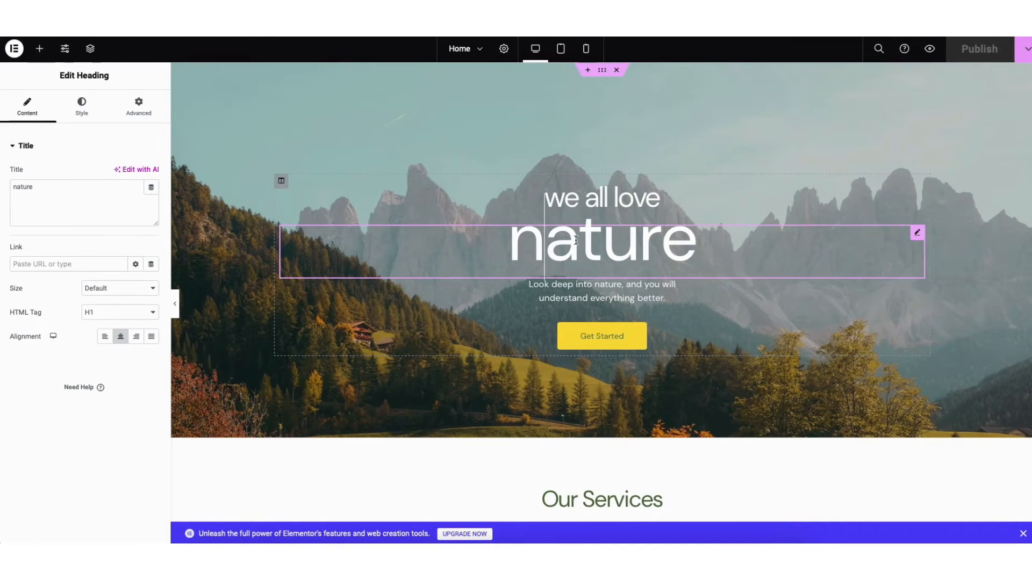
{"action": "left_click", "coordinate": [559, 190]}
{"action": "left_click_drag", "start_coordinate": [545, 194], "coordinate": [673, 193]}
{"action": "type", "text": "my"}
{"action": "double_click", "coordinate": [602, 243]}
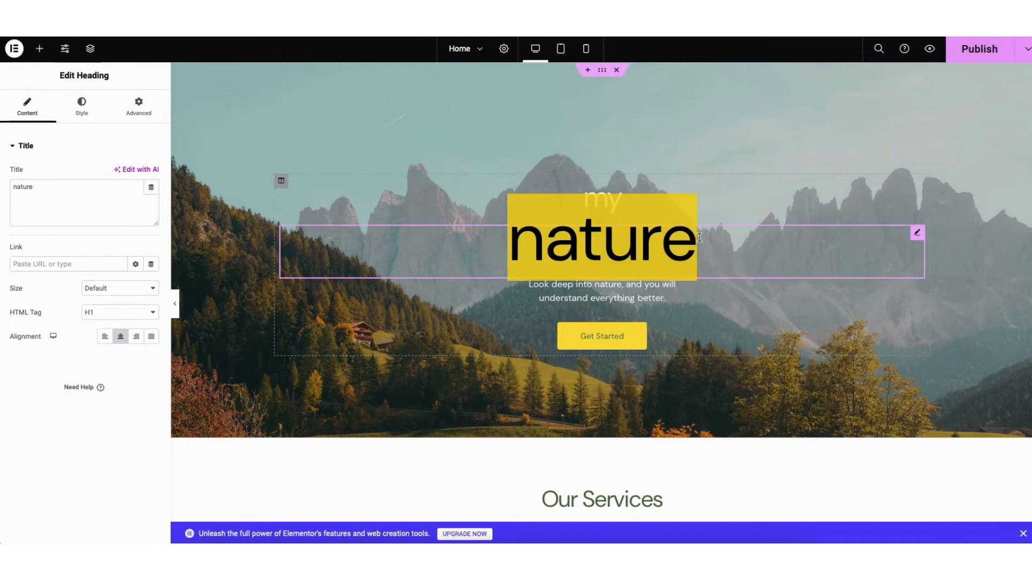
{"action": "type", "text": "demo website"}
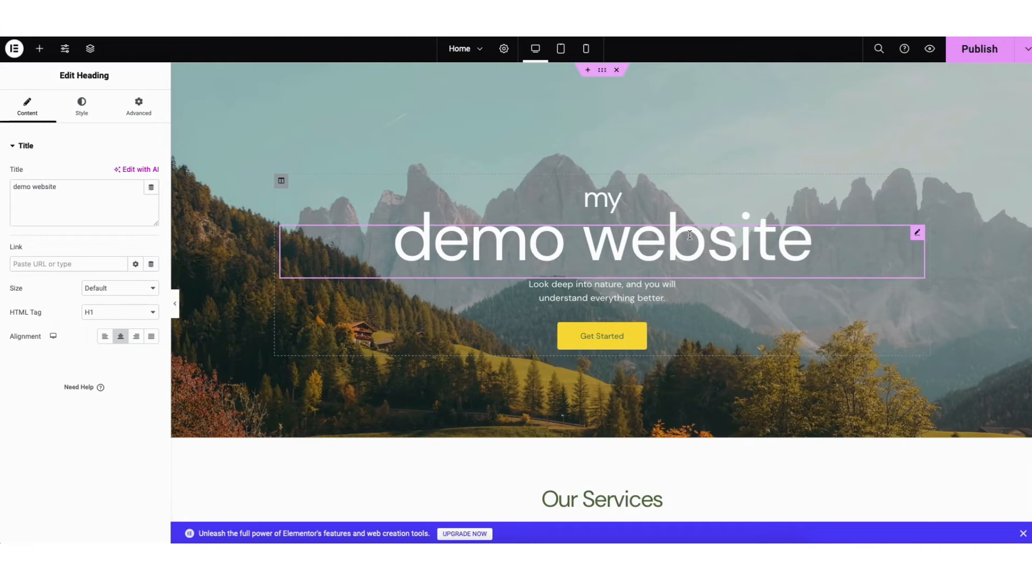
- Open the hero section's background style settings, look over the Media Library images for the background and close the library
{"action": "right_click", "coordinate": [236, 182]}
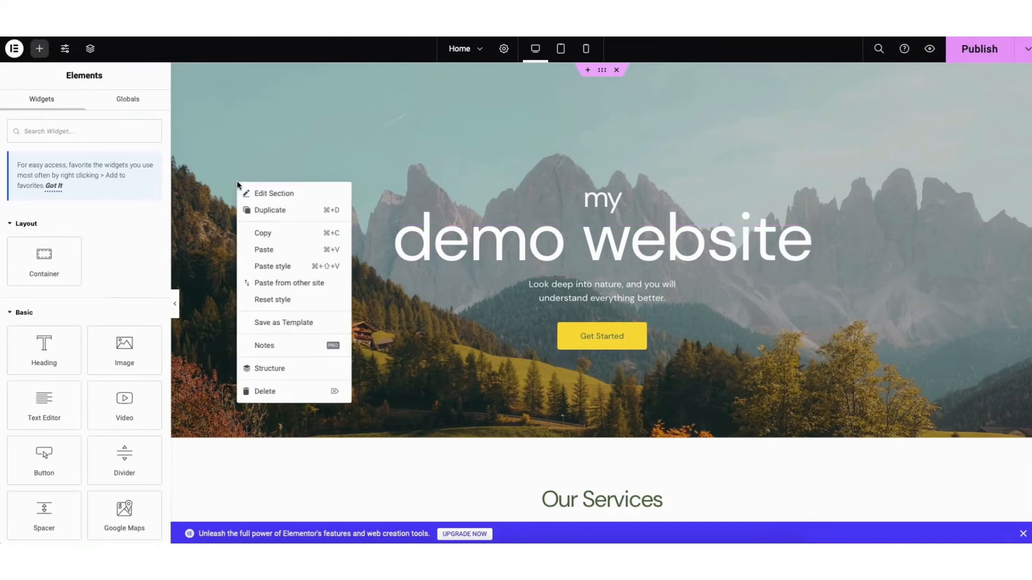
{"action": "left_click", "coordinate": [276, 195]}
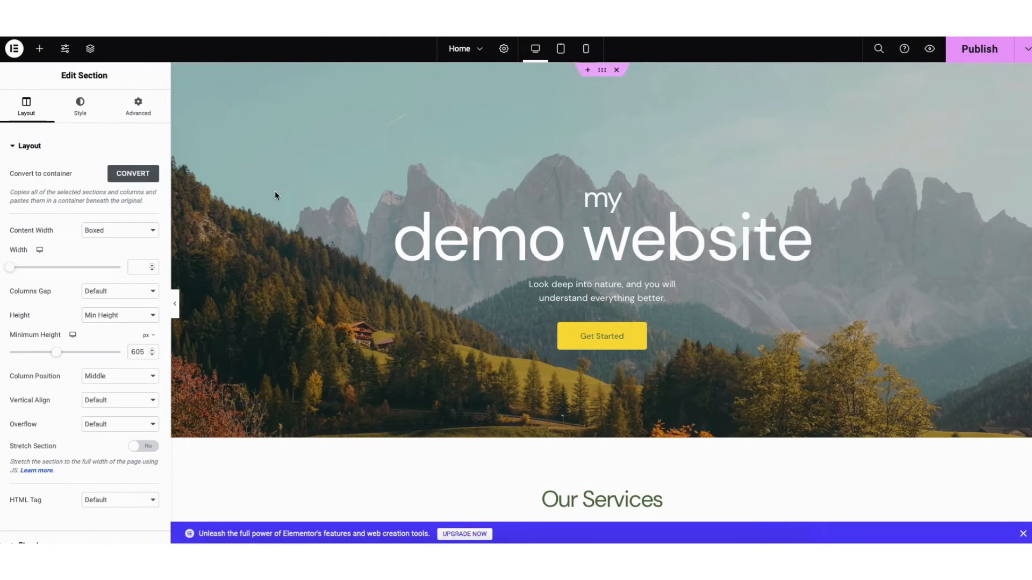
{"action": "left_click", "coordinate": [80, 107]}
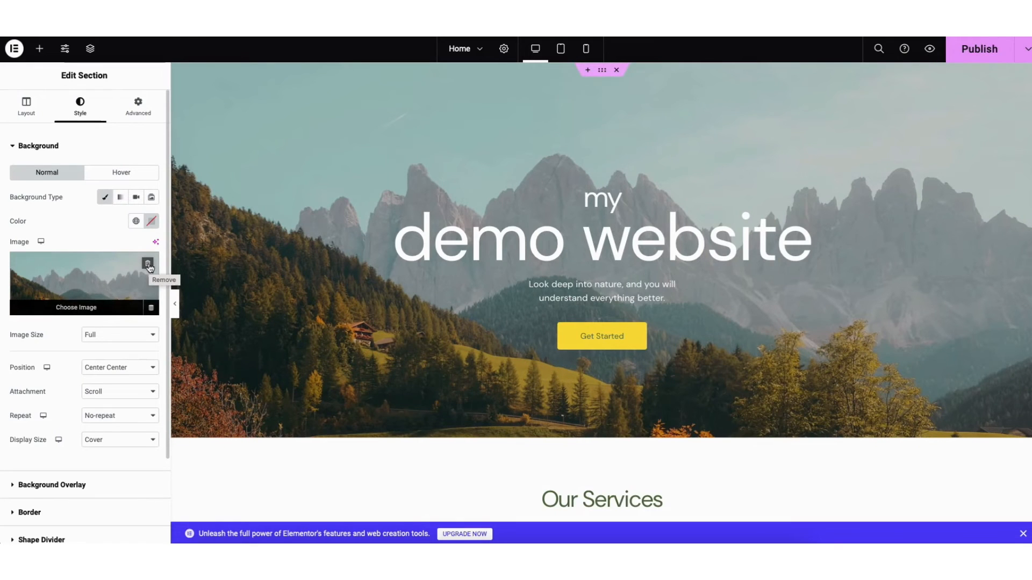
{"action": "left_click", "coordinate": [85, 304]}
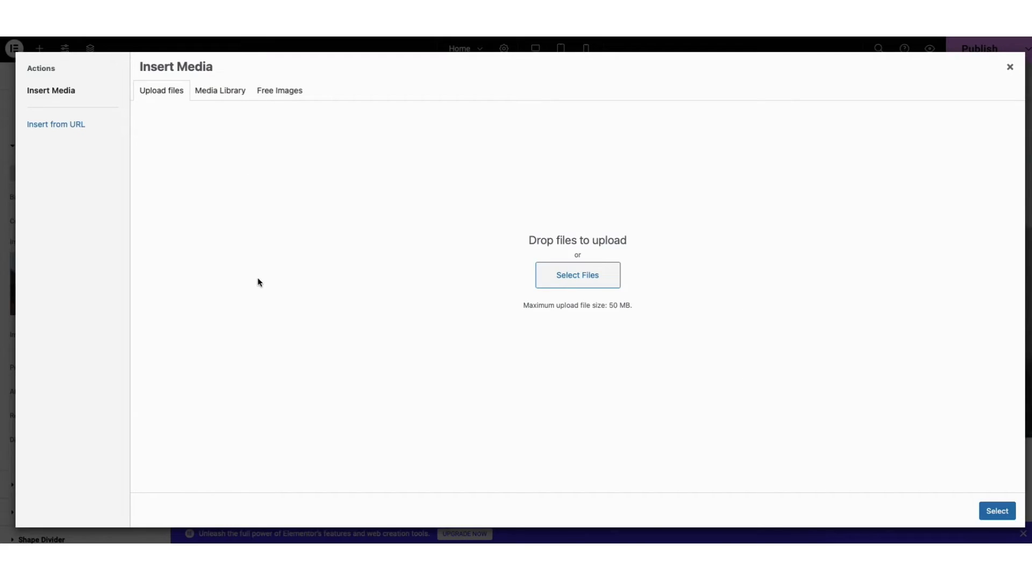
{"action": "left_click", "coordinate": [220, 96]}
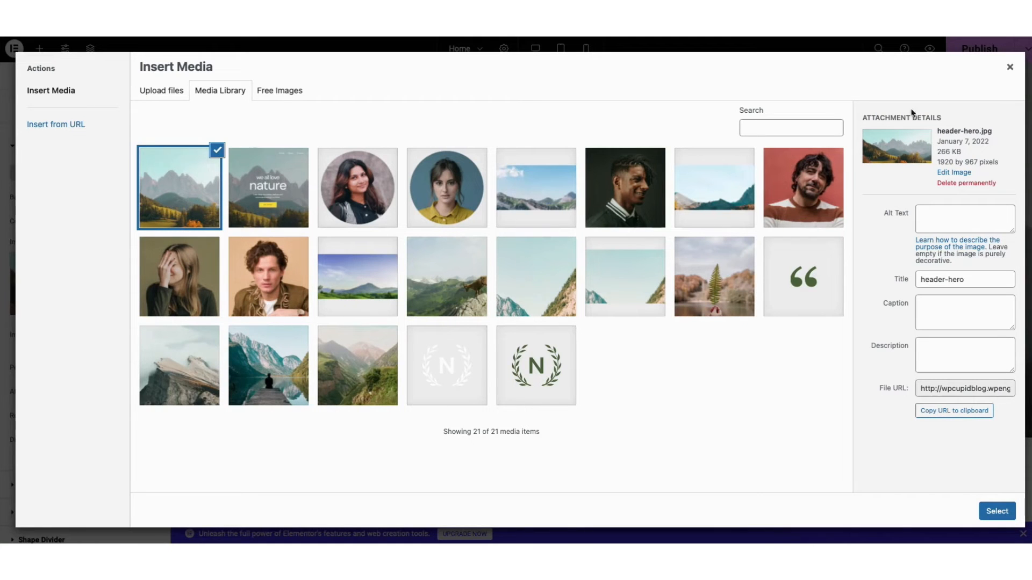
{"action": "left_click", "coordinate": [1010, 66]}
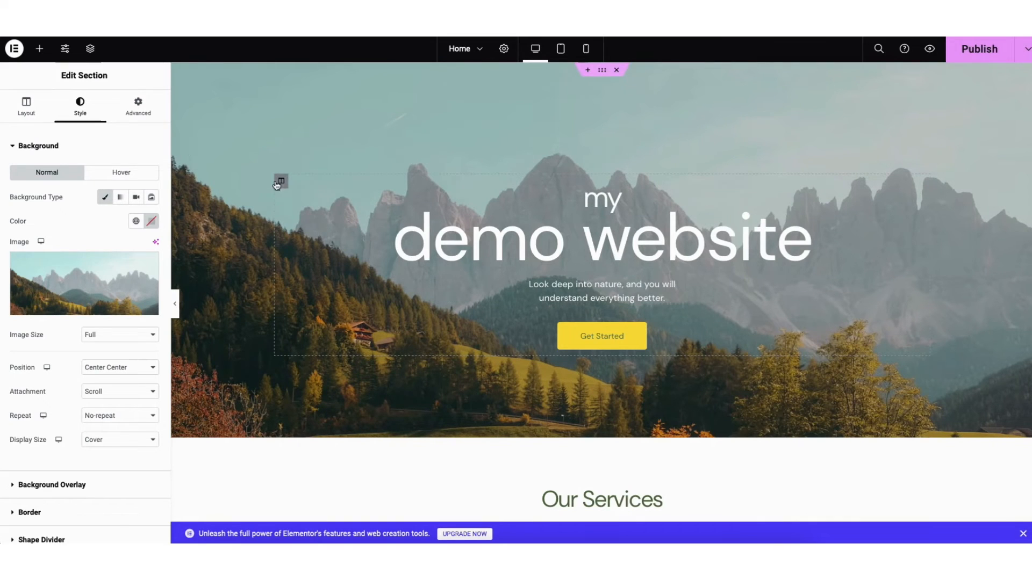
- Add a Heading widget below the Graphic Design text in the Our Services section
{"action": "left_click", "coordinate": [40, 49]}
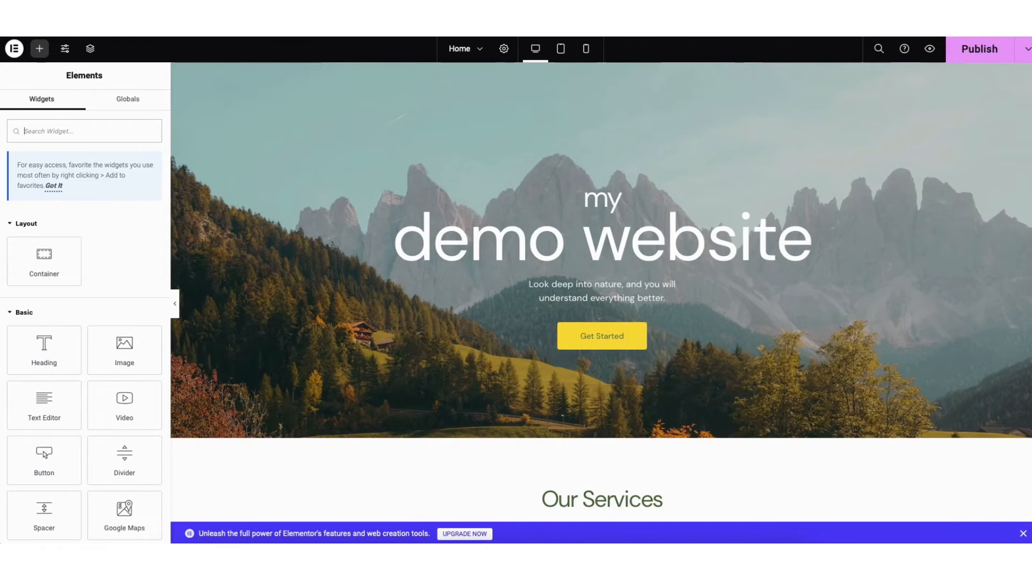
{"action": "scroll", "coordinate": [601, 285], "scroll_direction": "down", "scroll_amount": 9}
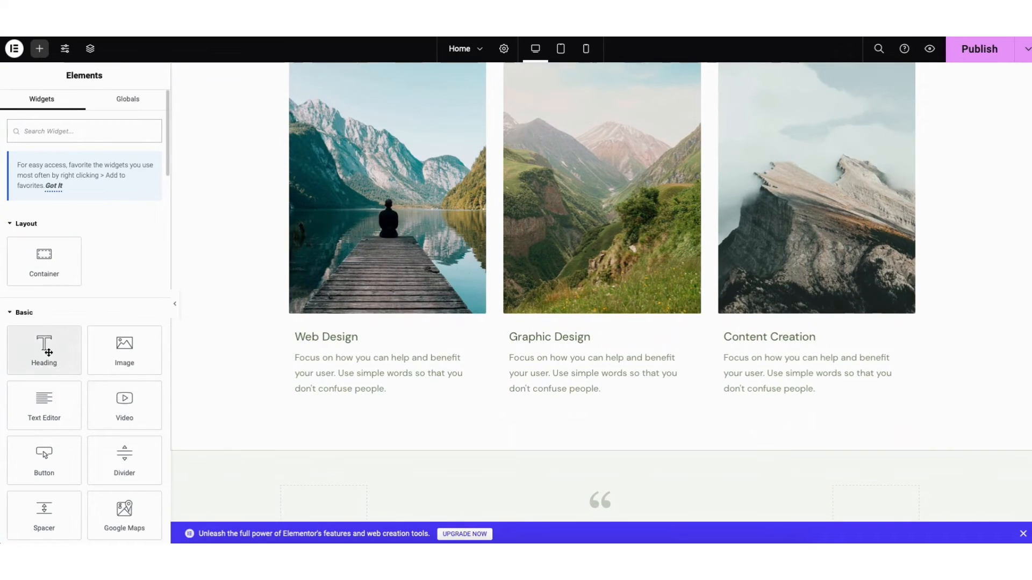
{"action": "left_click_drag", "start_coordinate": [46, 348], "coordinate": [574, 391]}
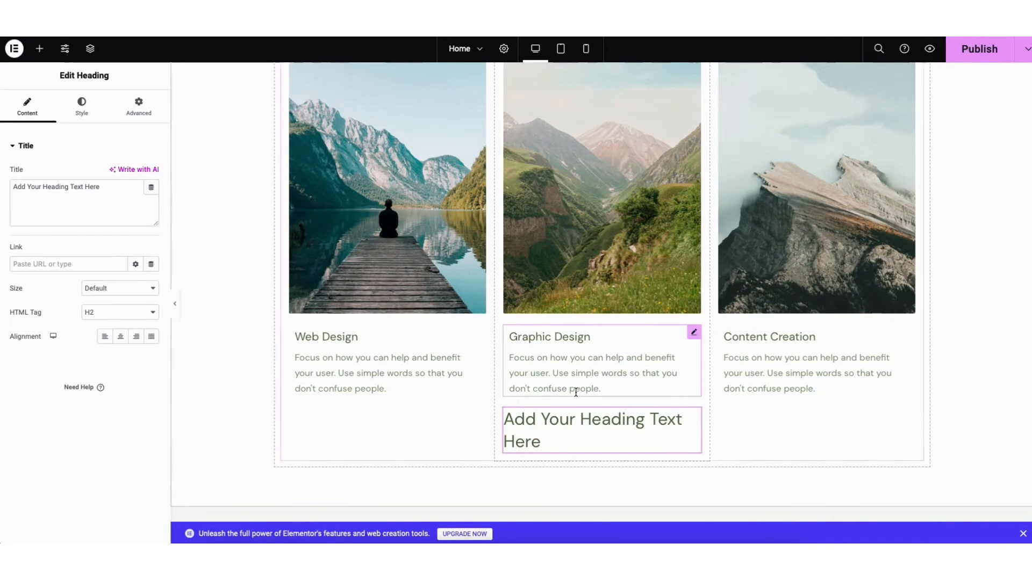
- Check the available actions and the content settings of the Web Design image box
{"action": "right_click", "coordinate": [340, 379]}
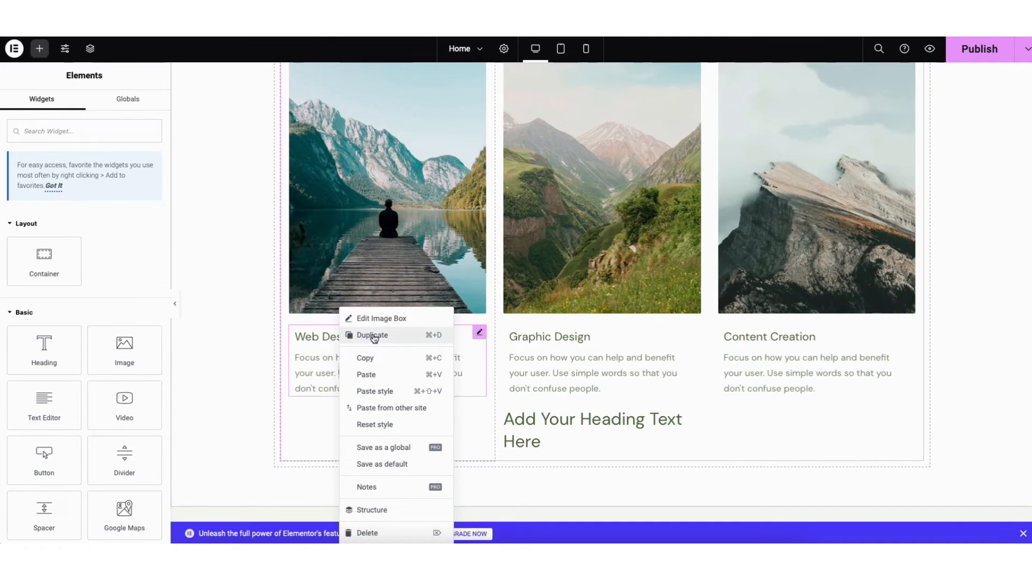
{"action": "left_click", "coordinate": [260, 353]}
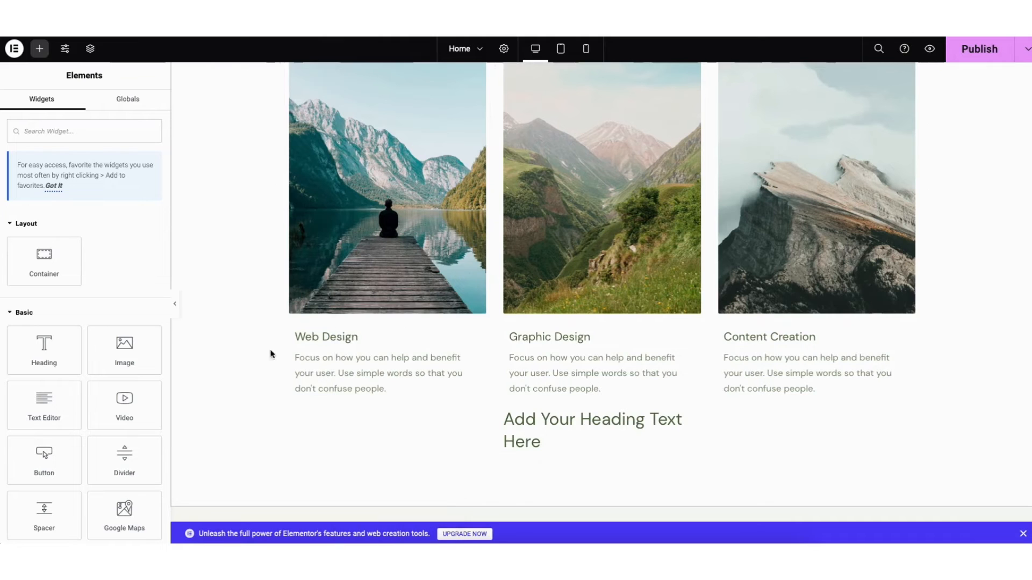
{"action": "left_click", "coordinate": [359, 332]}
{"action": "mouse_move", "coordinate": [359, 332]}
{"action": "left_mouse_down"}
{"action": "mouse_move", "coordinate": [562, 357]}
{"action": "mouse_move", "coordinate": [554, 417]}
{"action": "mouse_move", "coordinate": [622, 410]}
{"action": "mouse_move", "coordinate": [353, 330]}
{"action": "left_mouse_up"}
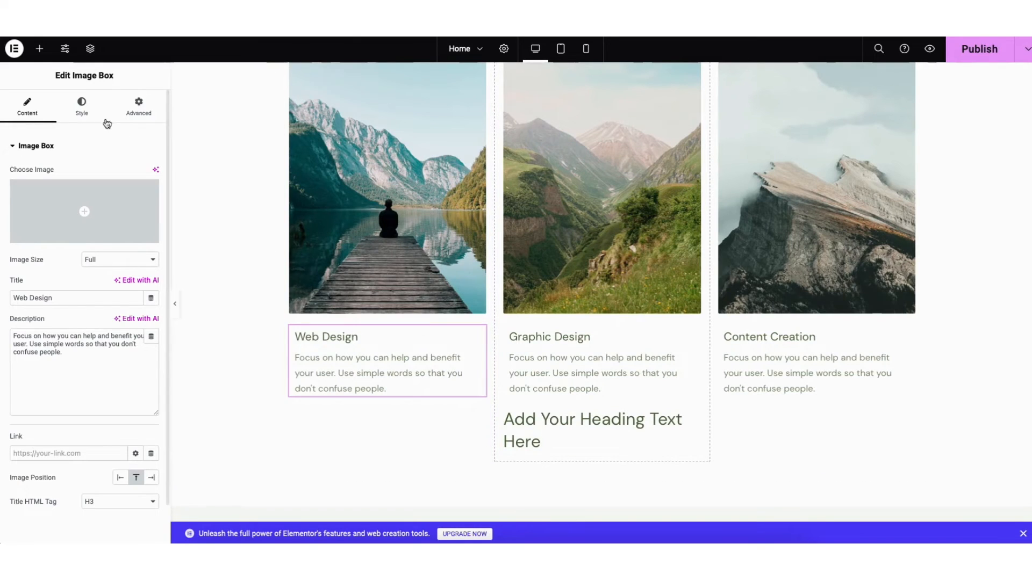
- Add a Text Editor widget below the three service columns and check its link options without adding a link
{"action": "left_click", "coordinate": [39, 48]}
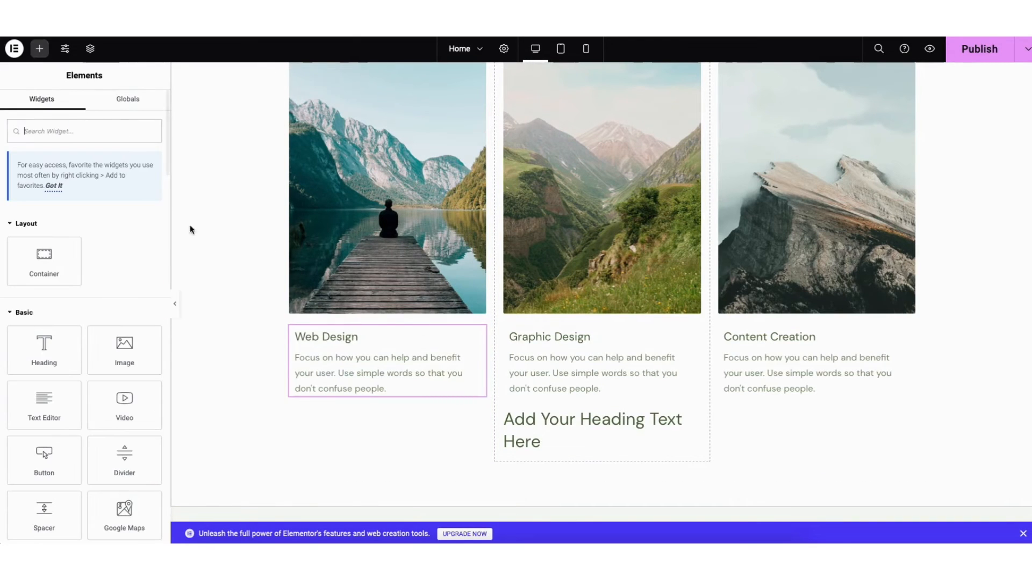
{"action": "left_click_drag", "start_coordinate": [48, 413], "coordinate": [392, 406]}
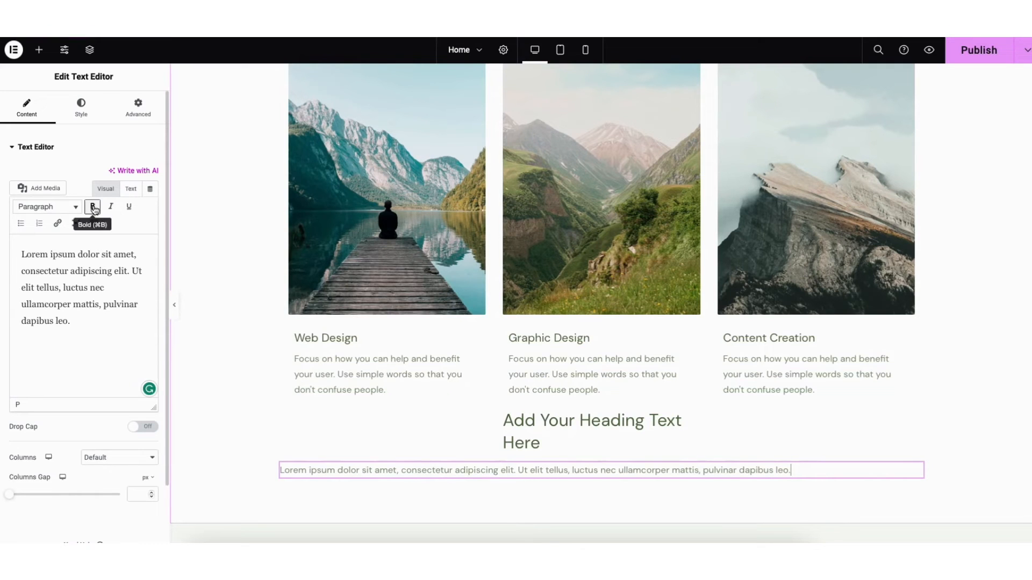
{"action": "left_click", "coordinate": [60, 228]}
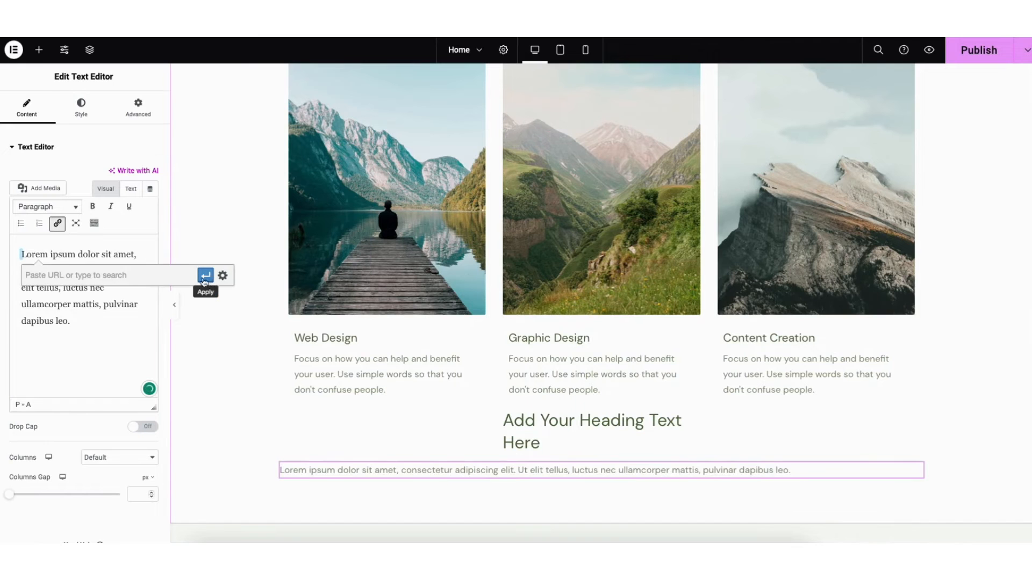
{"action": "left_click", "coordinate": [223, 277]}
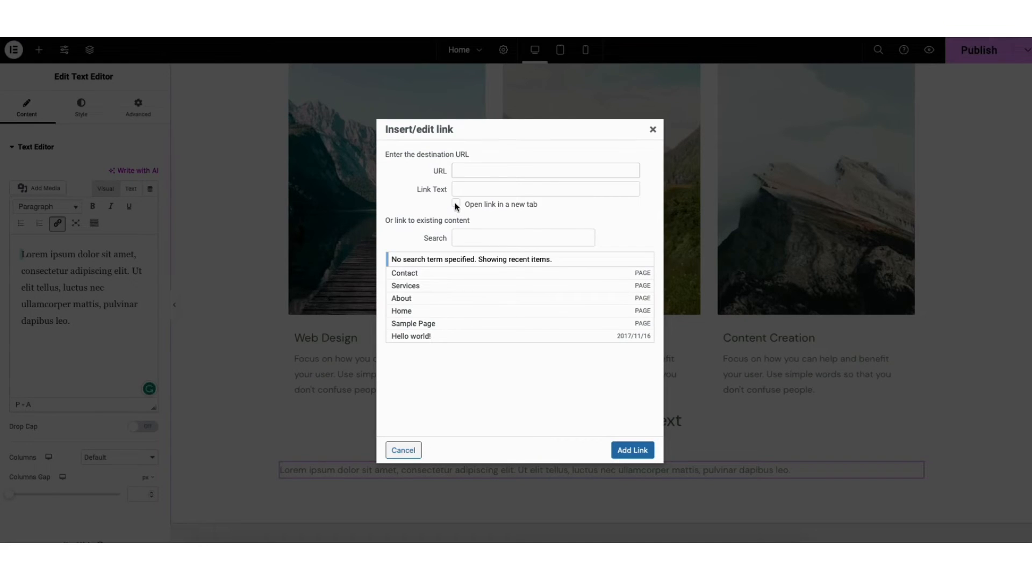
{"action": "left_click", "coordinate": [653, 129]}
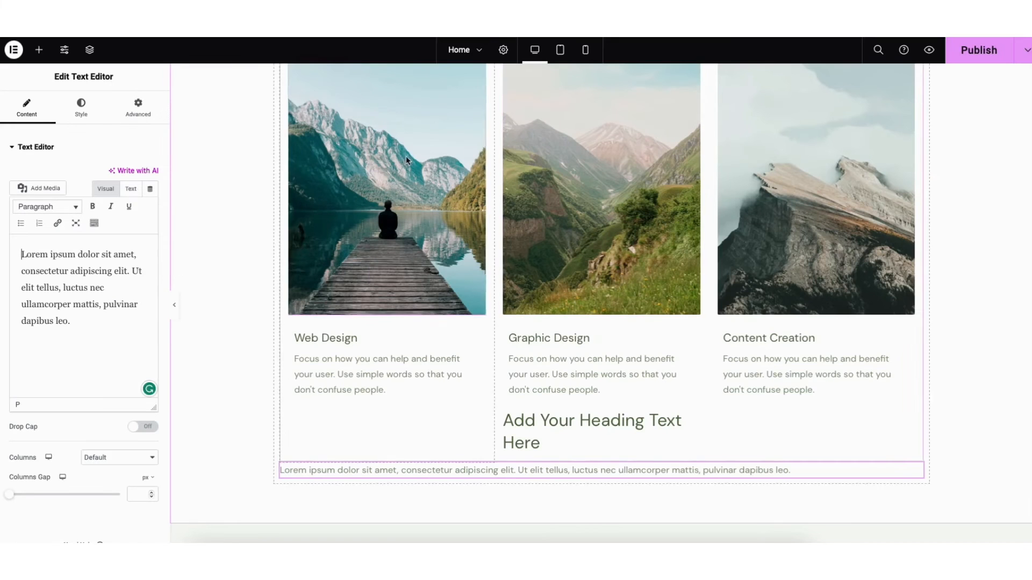
- Expand the text widget's additional formatting tools and look over the text colour palette without picking a colour
{"action": "left_click", "coordinate": [94, 224]}
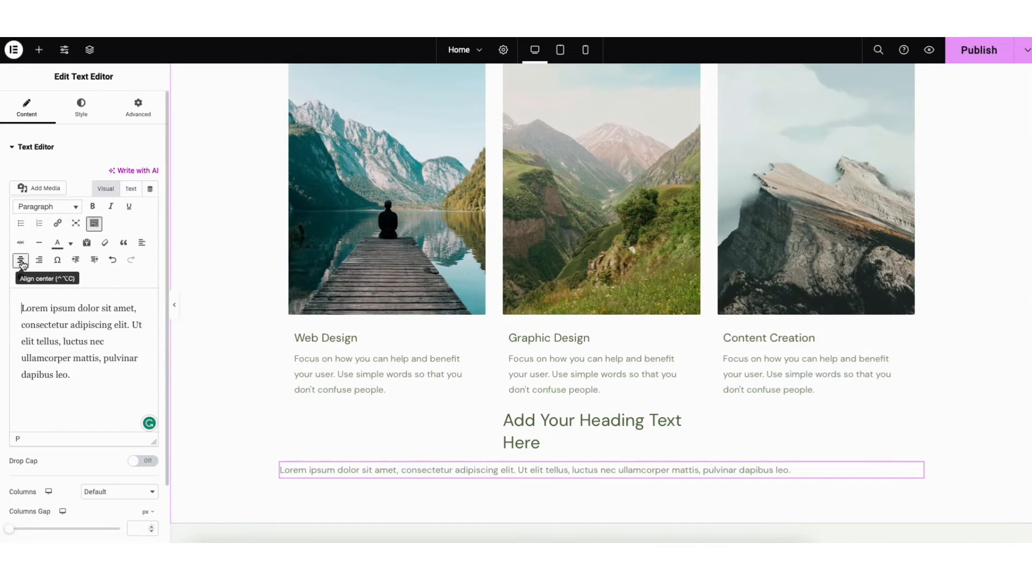
{"action": "left_click", "coordinate": [71, 244]}
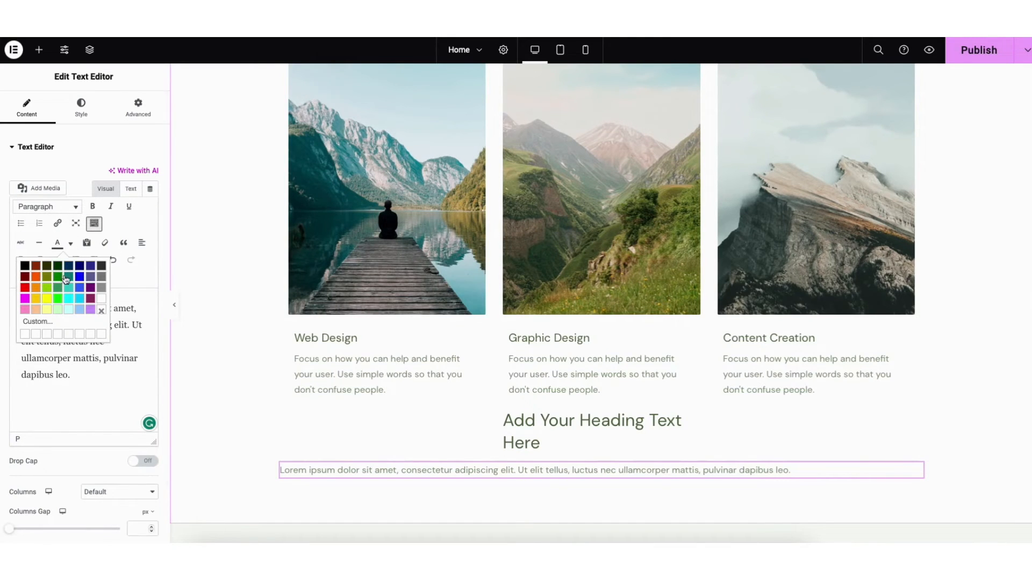
{"action": "left_click", "coordinate": [72, 245]}
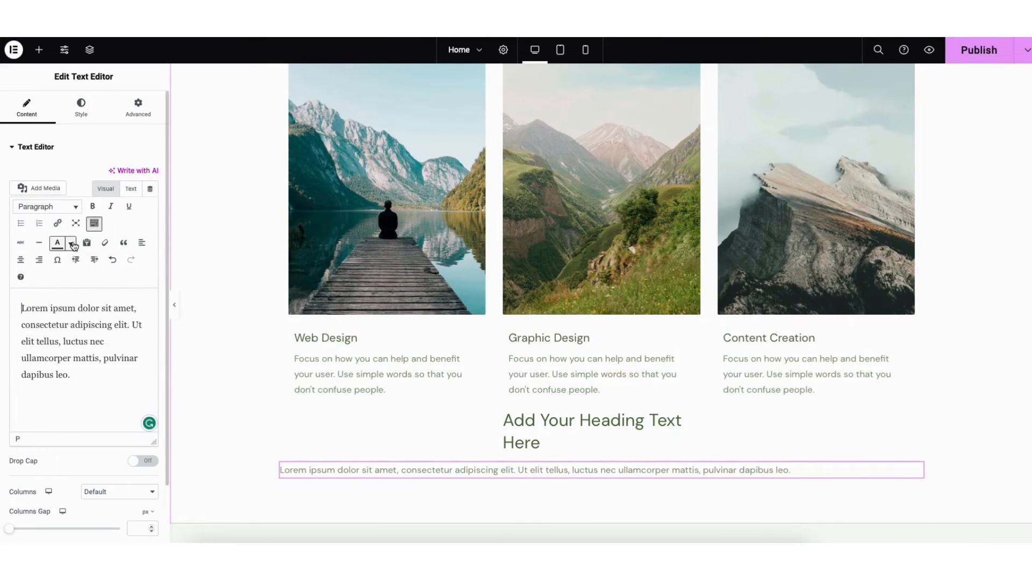
{"action": "left_click", "coordinate": [113, 260]}
- Examine the text widget's style and typography settings, including the list of font families, without changing them
{"action": "left_click", "coordinate": [81, 109]}
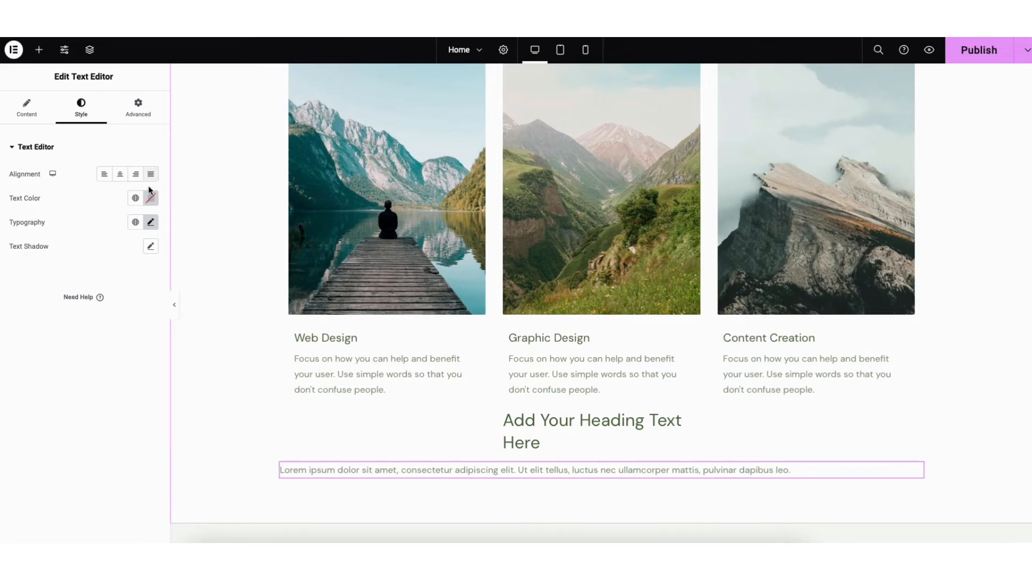
{"action": "left_click", "coordinate": [152, 225]}
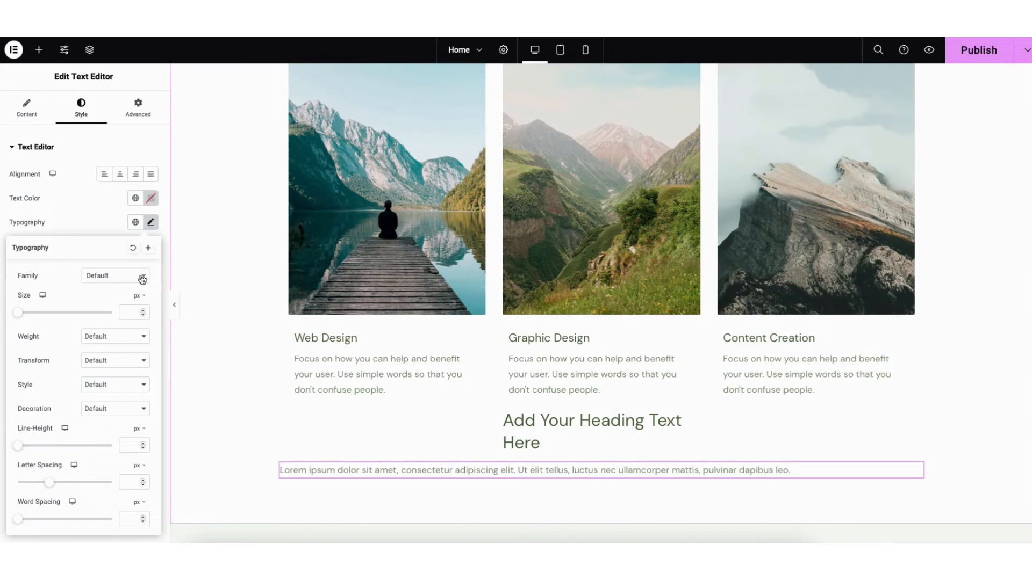
{"action": "left_click", "coordinate": [107, 278]}
{"action": "scroll", "coordinate": [147, 309], "scroll_direction": "down", "scroll_amount": 20}
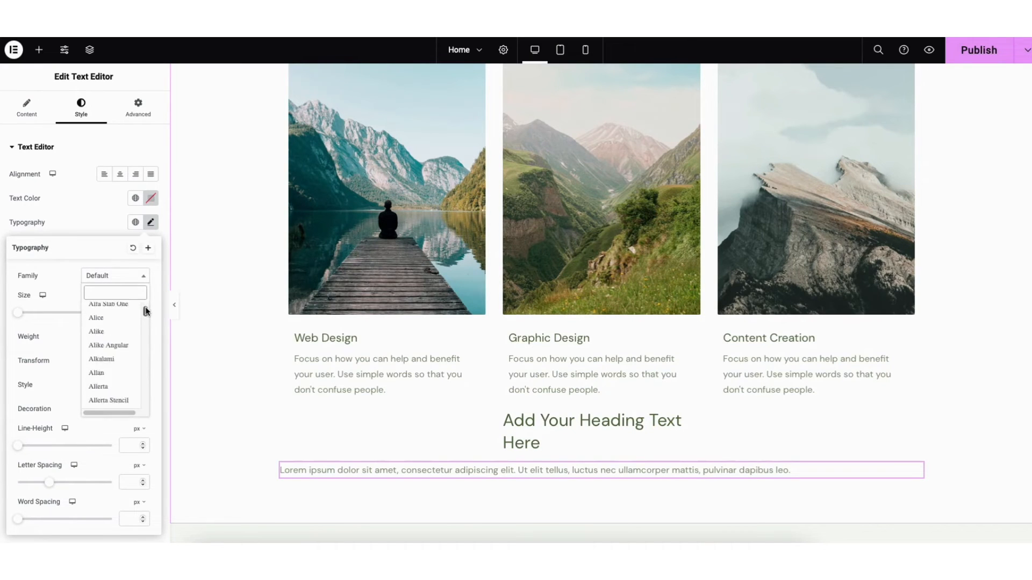
{"action": "left_click", "coordinate": [76, 260]}
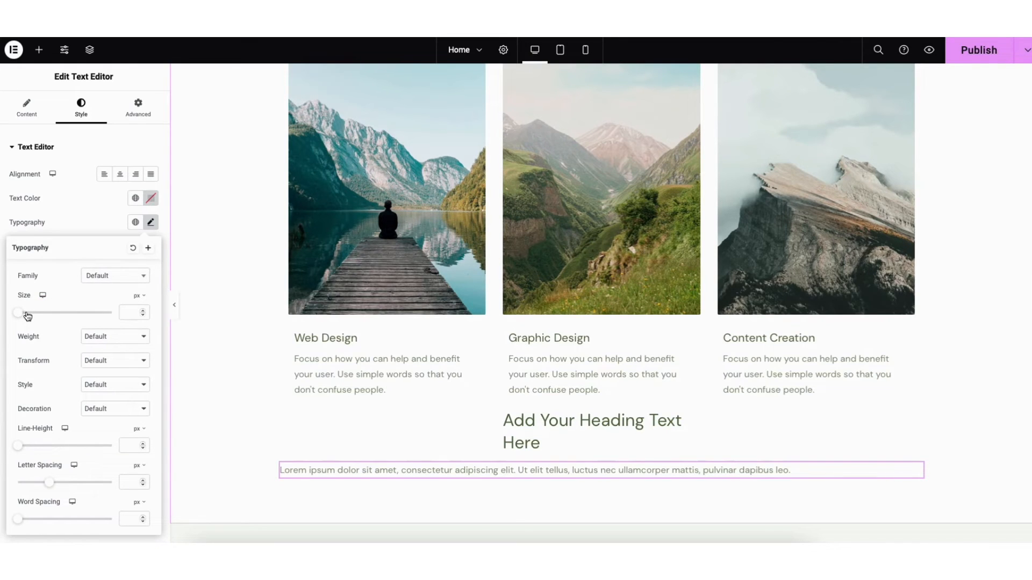
{"action": "left_click", "coordinate": [229, 281]}
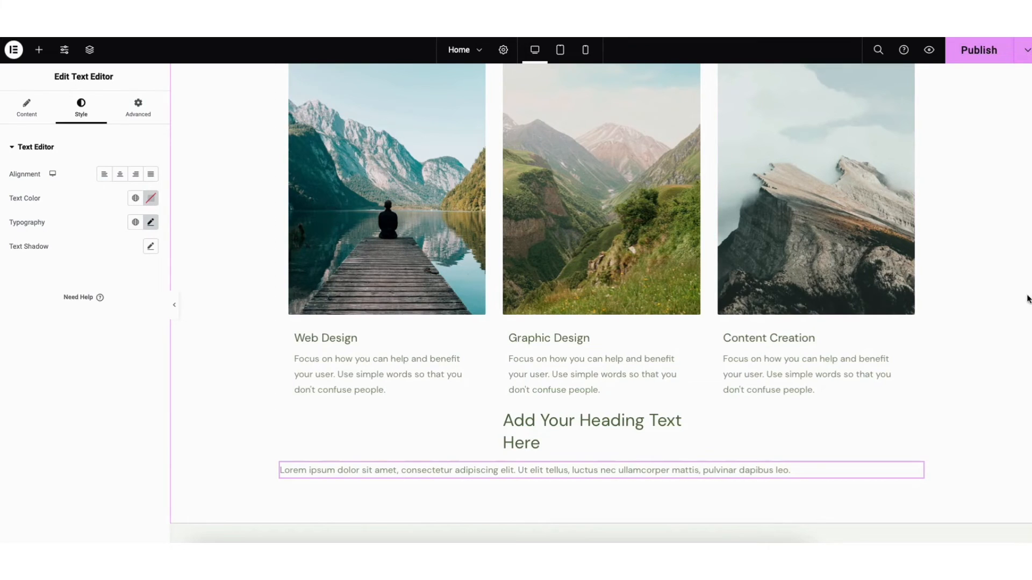
- Examine the hero section's Get Started button content settings, including its link options and sizes, keeping the size Small
{"action": "scroll", "coordinate": [592, 315], "scroll_direction": "up", "scroll_amount": 10}
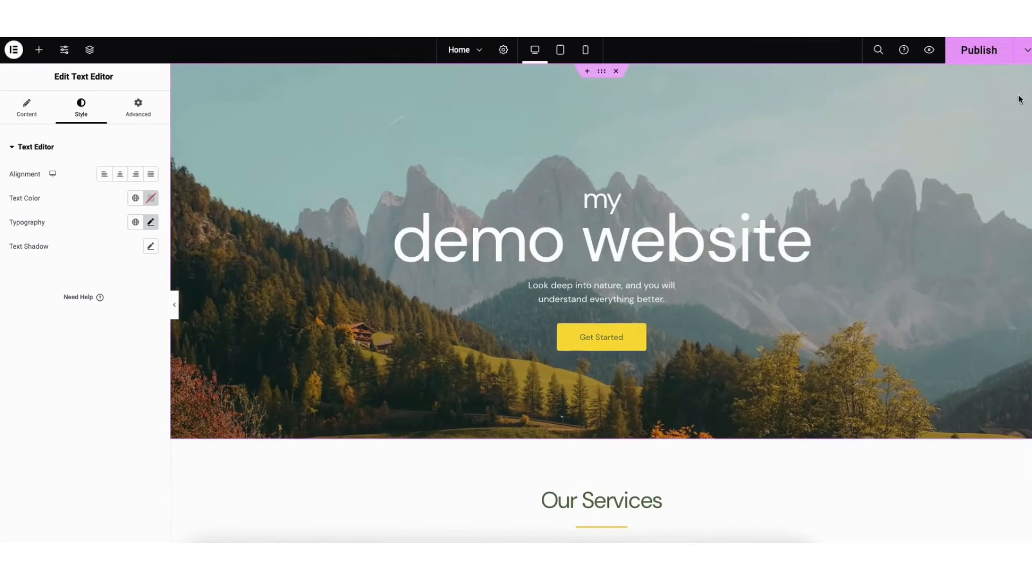
{"action": "left_click", "coordinate": [564, 338]}
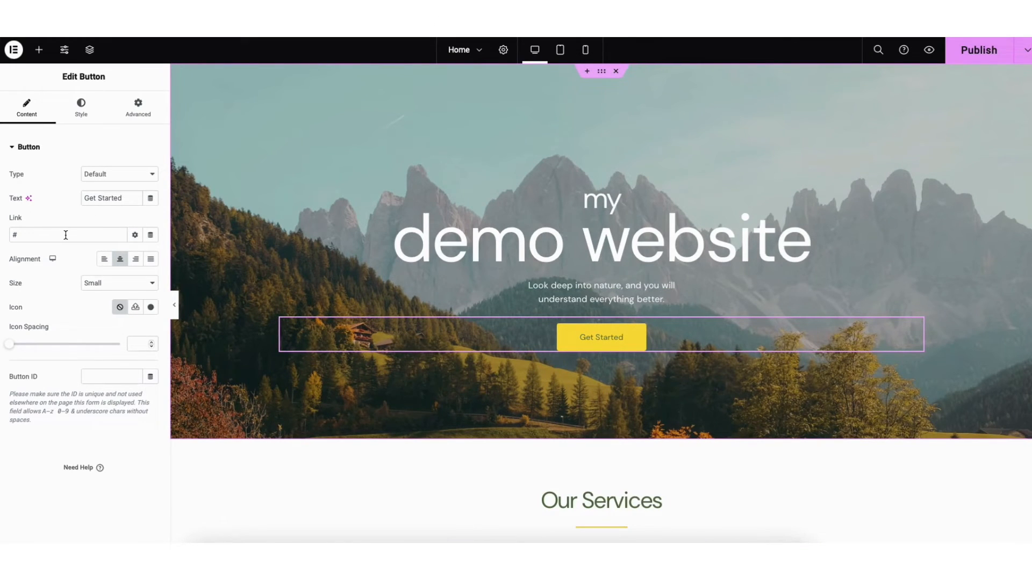
{"action": "left_click", "coordinate": [135, 235]}
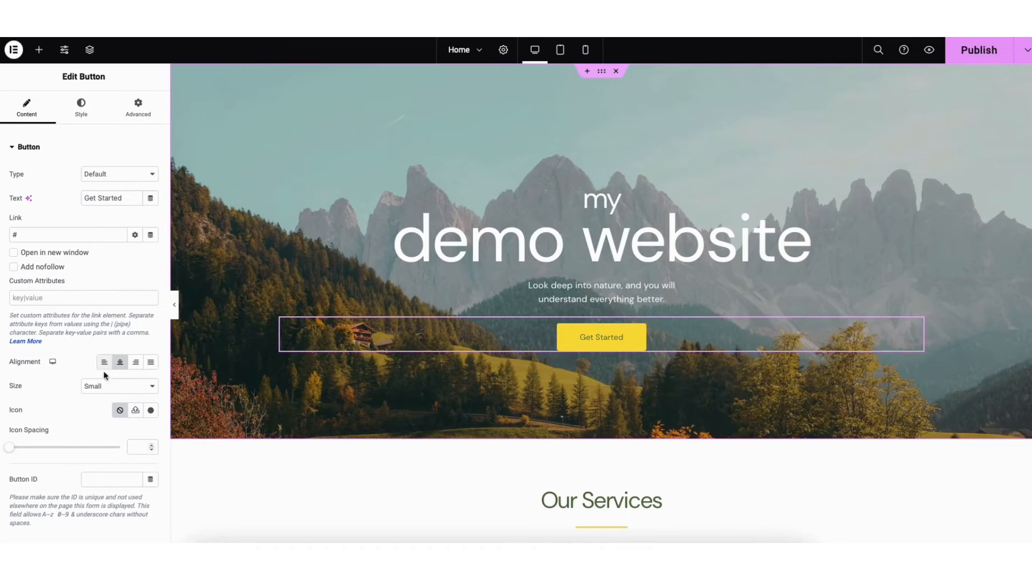
{"action": "left_click", "coordinate": [107, 388]}
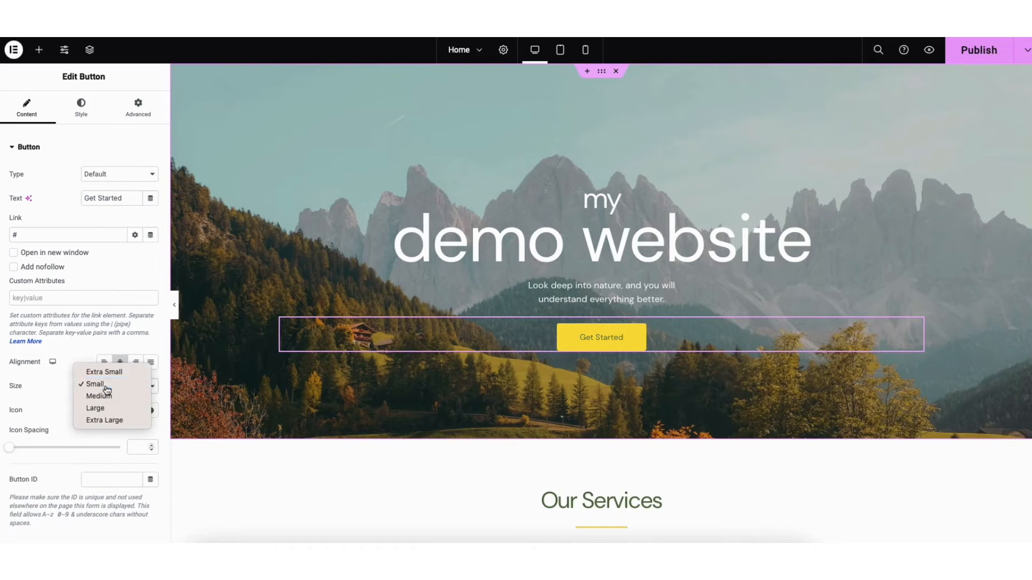
{"action": "left_click", "coordinate": [106, 388]}
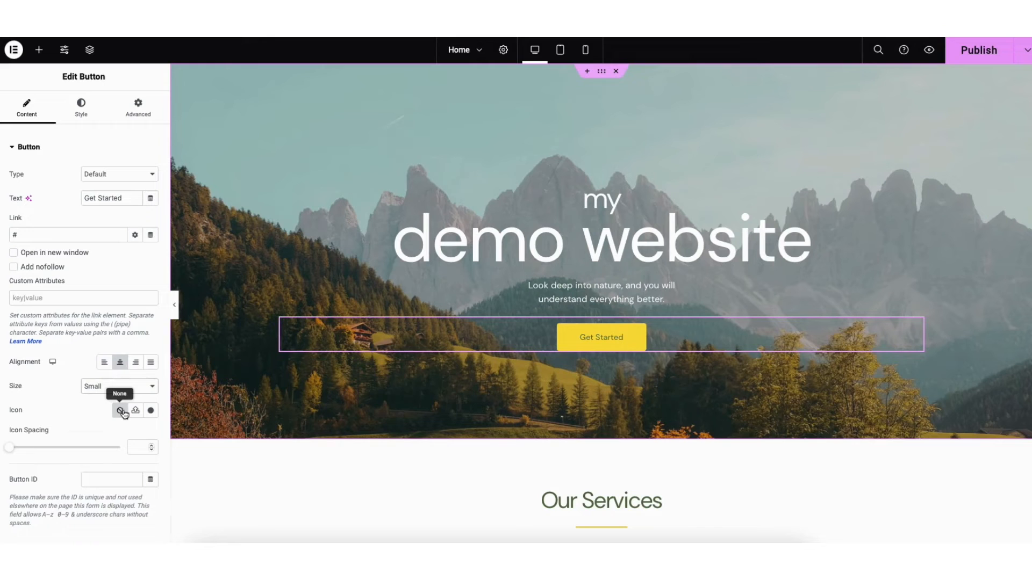
- Browse the icon library for the Get Started button, close it and review the button's normal and hover style settings
{"action": "left_click", "coordinate": [151, 411]}
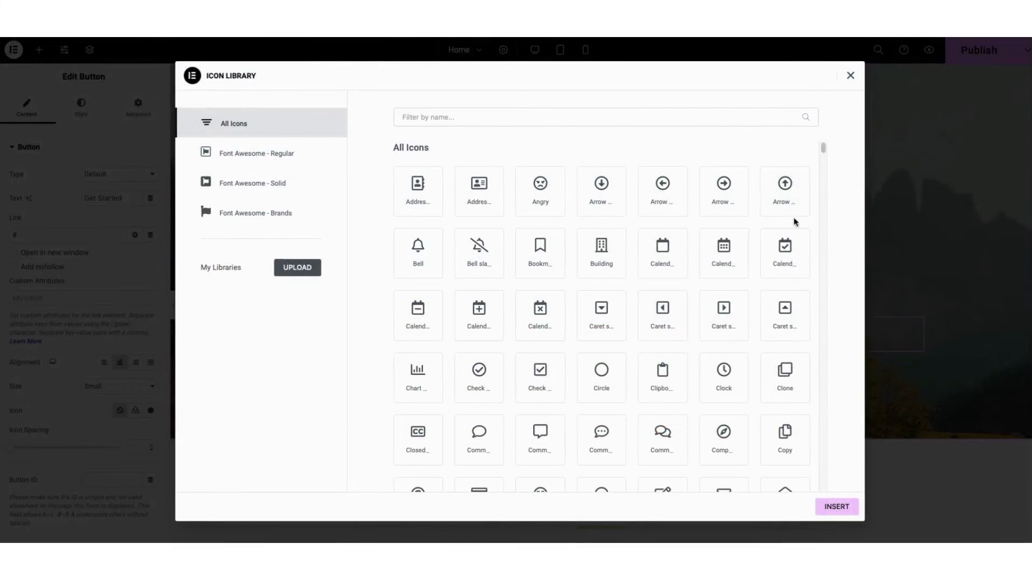
{"action": "left_click_drag", "start_coordinate": [822, 150], "coordinate": [824, 170]}
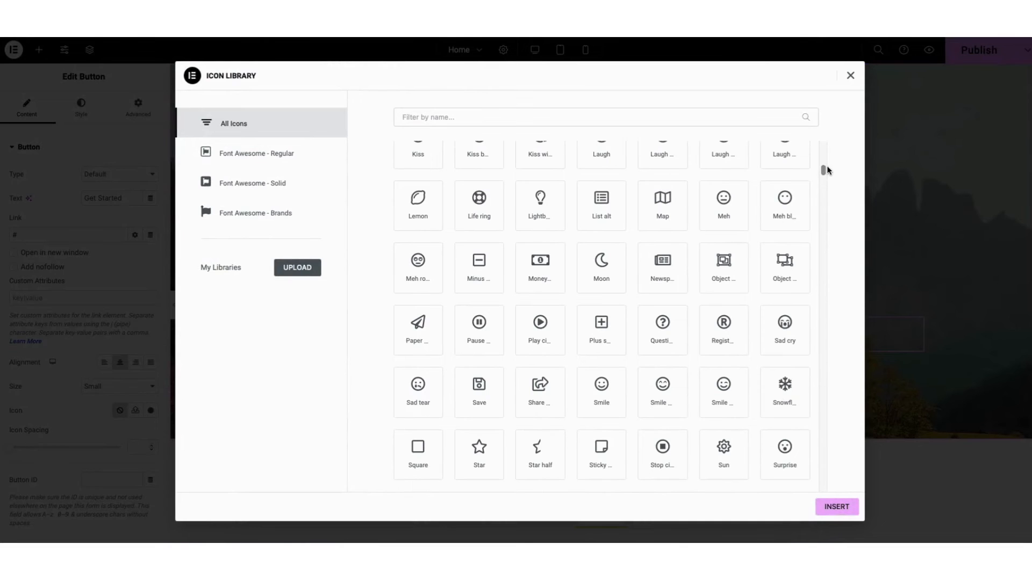
{"action": "left_click", "coordinate": [851, 76]}
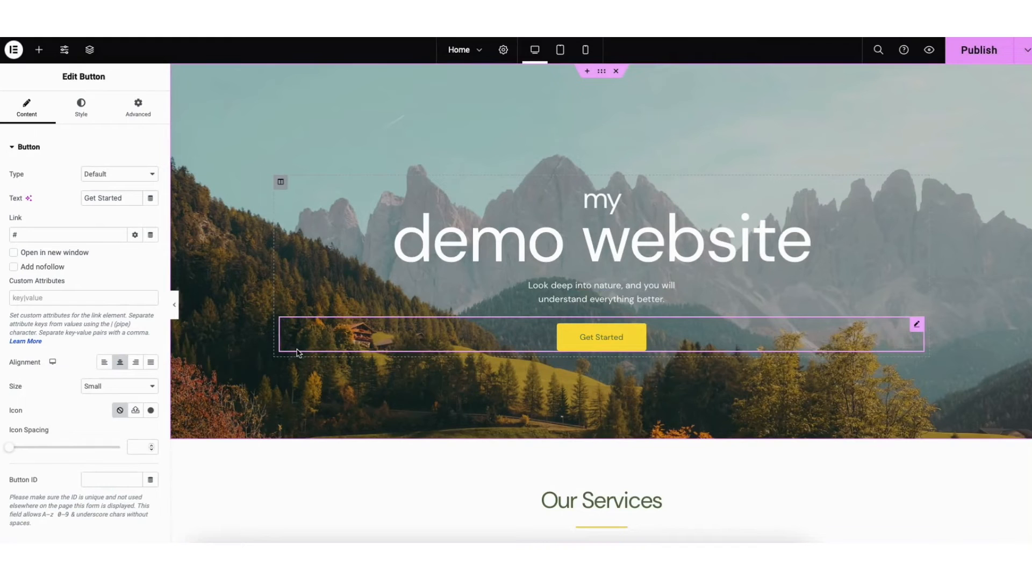
{"action": "left_click", "coordinate": [78, 109]}
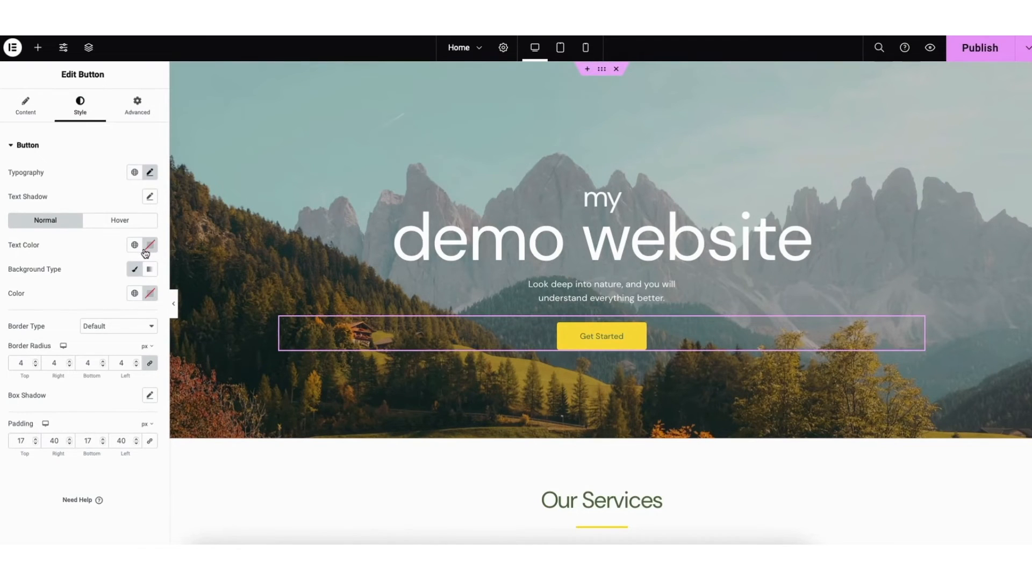
{"action": "left_click", "coordinate": [121, 222]}
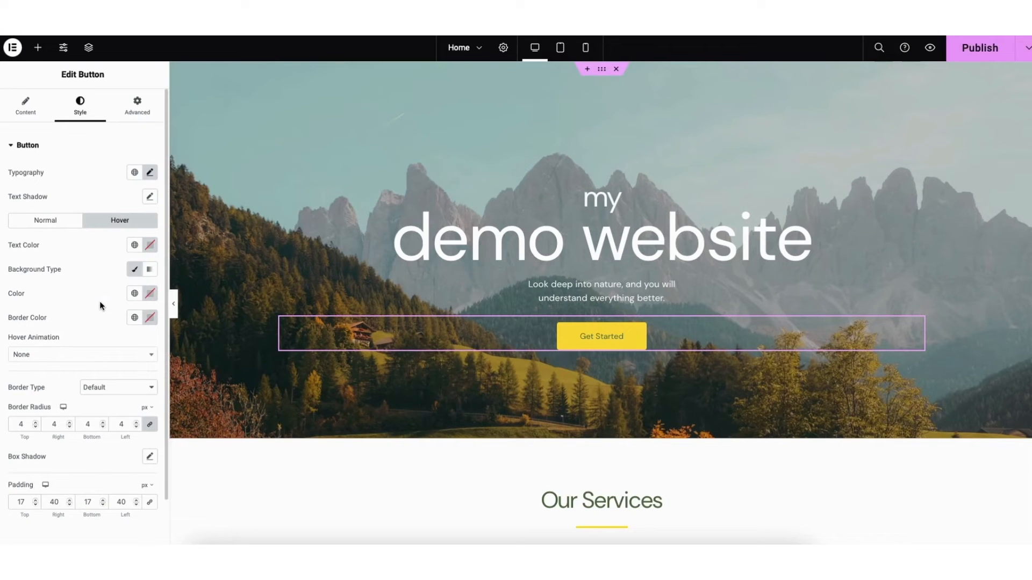
- Open the QUESTIONS? section for editing and check its background style settings and the background image options
{"action": "left_click", "coordinate": [37, 47]}
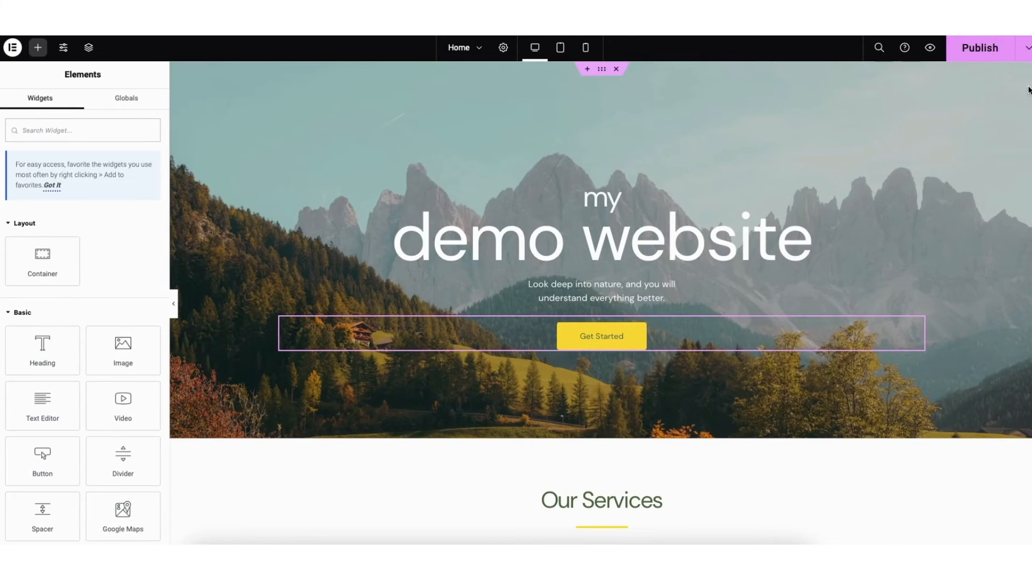
{"action": "left_click_drag", "start_coordinate": [1031, 97], "coordinate": [1031, 428]}
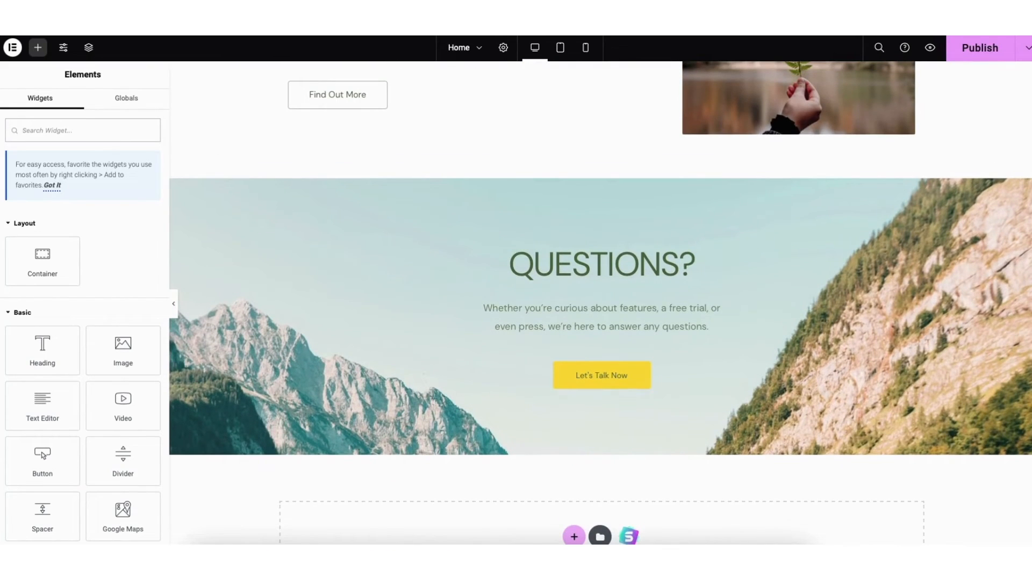
{"action": "right_click", "coordinate": [252, 278]}
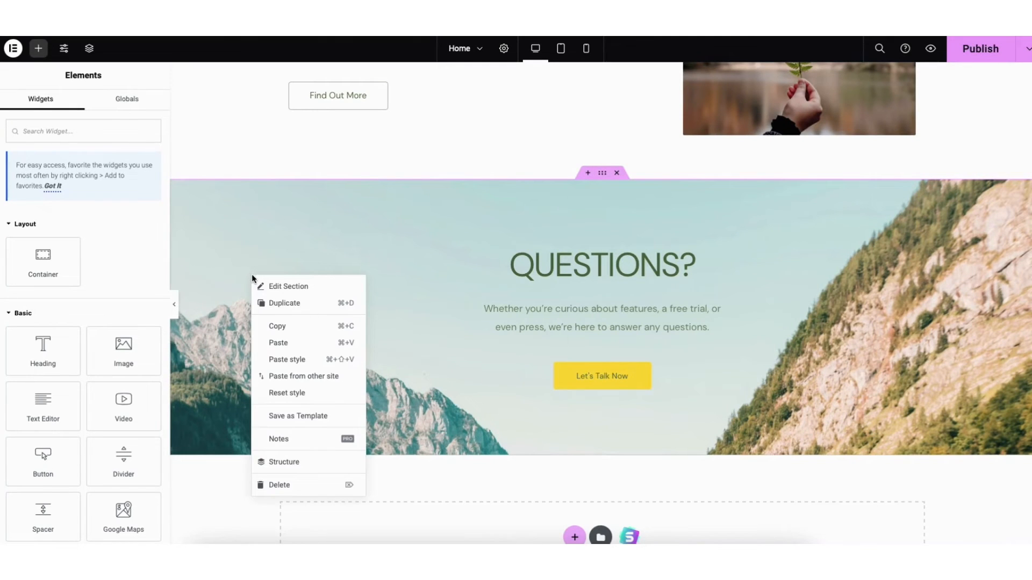
{"action": "left_click", "coordinate": [289, 287]}
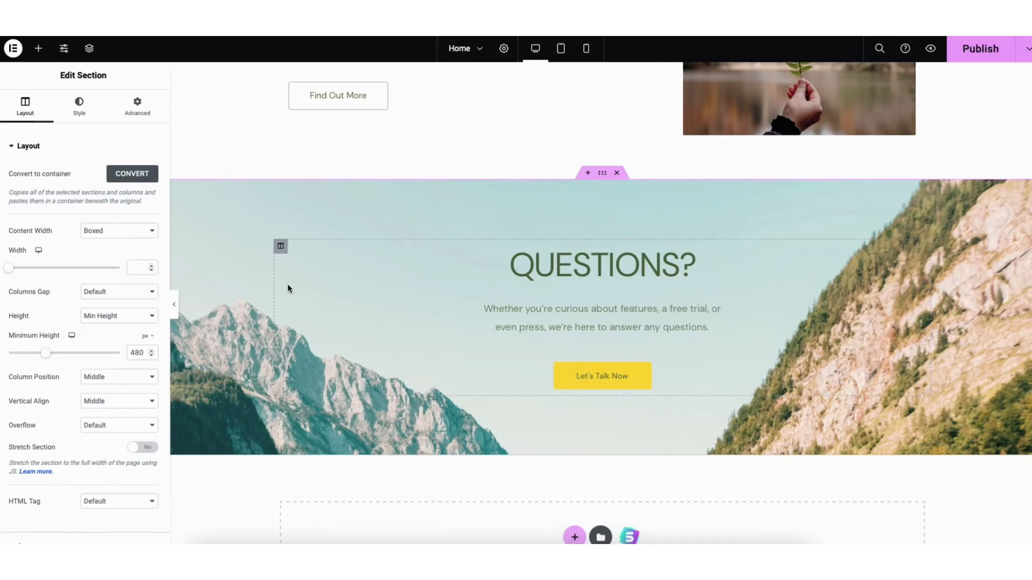
{"action": "left_click", "coordinate": [79, 107]}
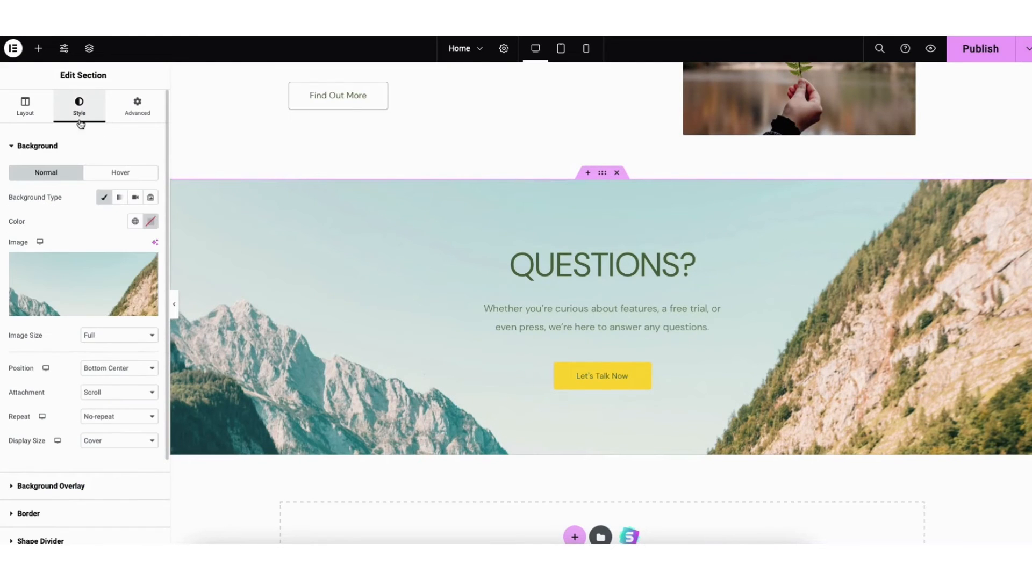
{"action": "mouse_move", "coordinate": [78, 290]}
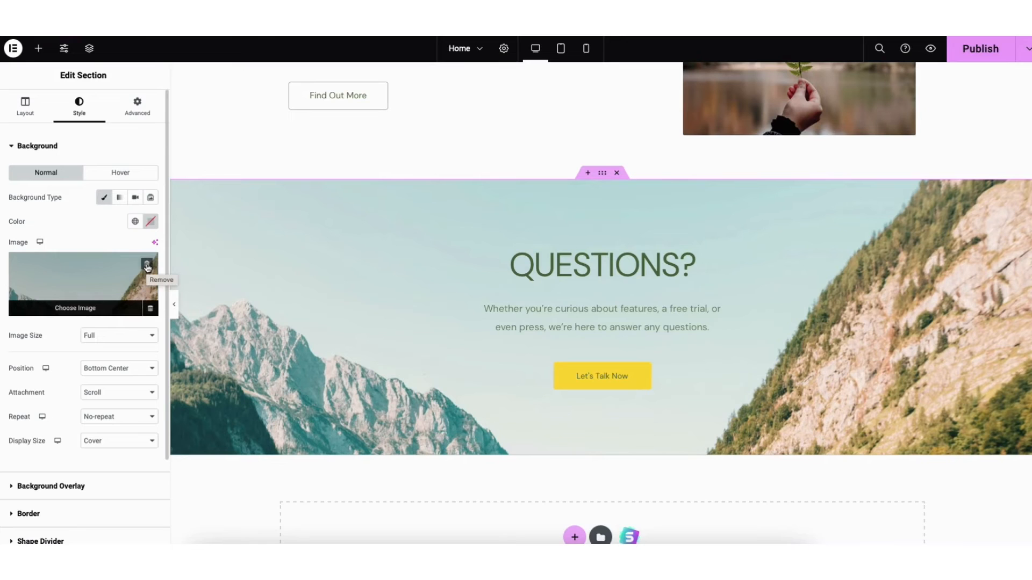
- Replace the QUESTIONS? section's background image with services-hero.jpg from the media library
{"action": "left_click", "coordinate": [75, 298]}
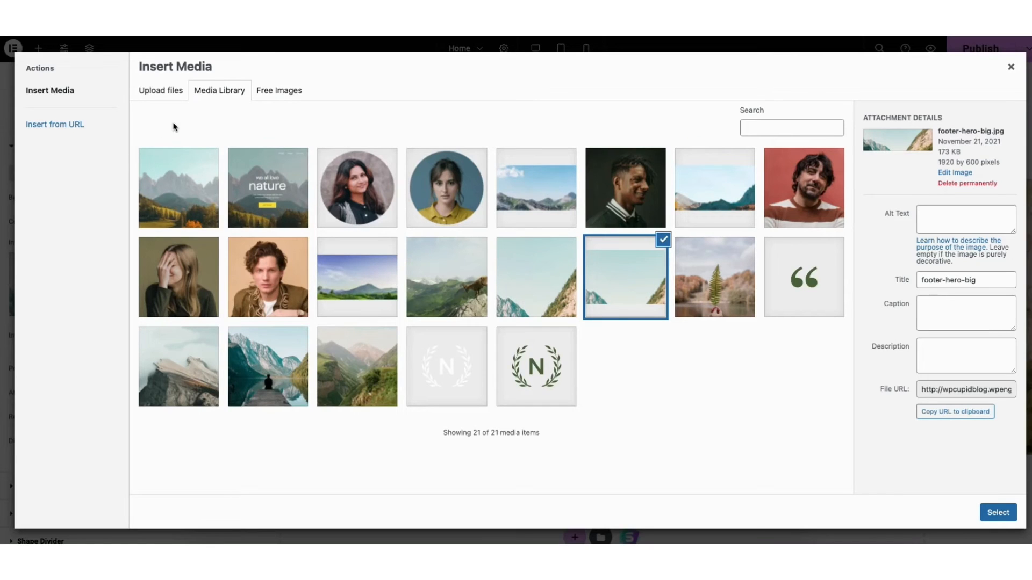
{"action": "left_click", "coordinate": [525, 189]}
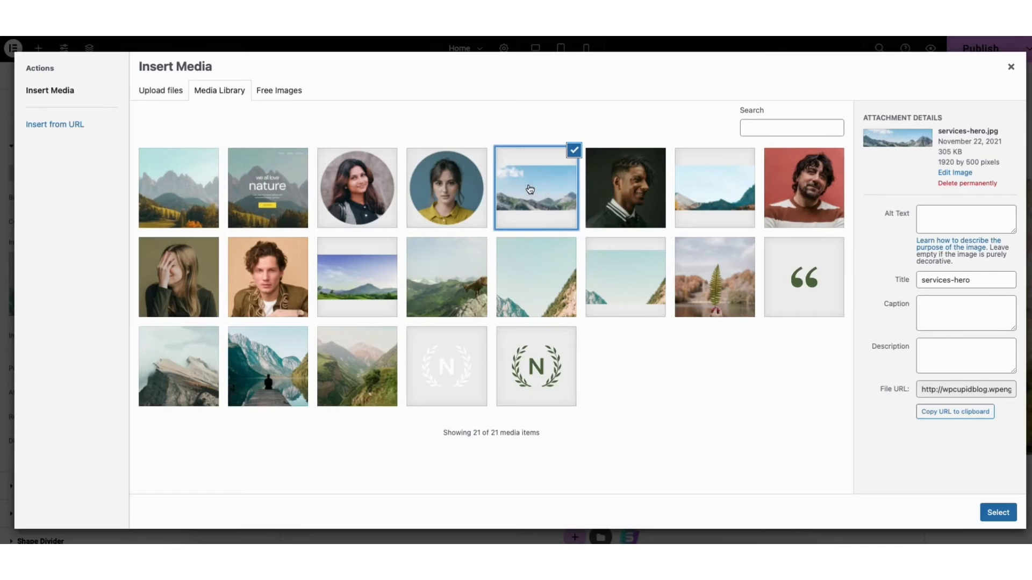
{"action": "left_click", "coordinate": [999, 515]}
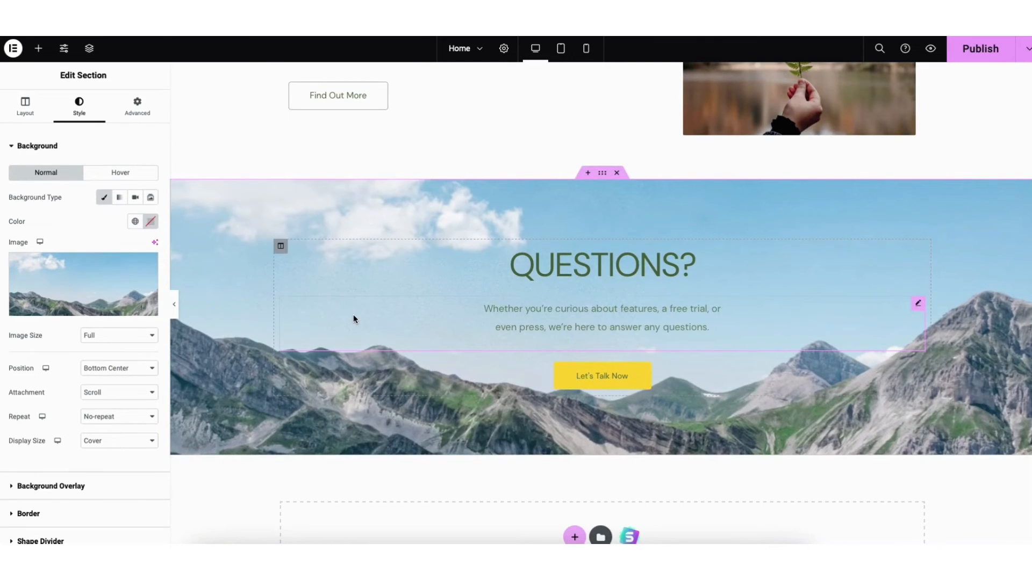
- Give the QUESTIONS? section a classic black background overlay with an opacity of 0.13
{"action": "left_click", "coordinate": [38, 486]}
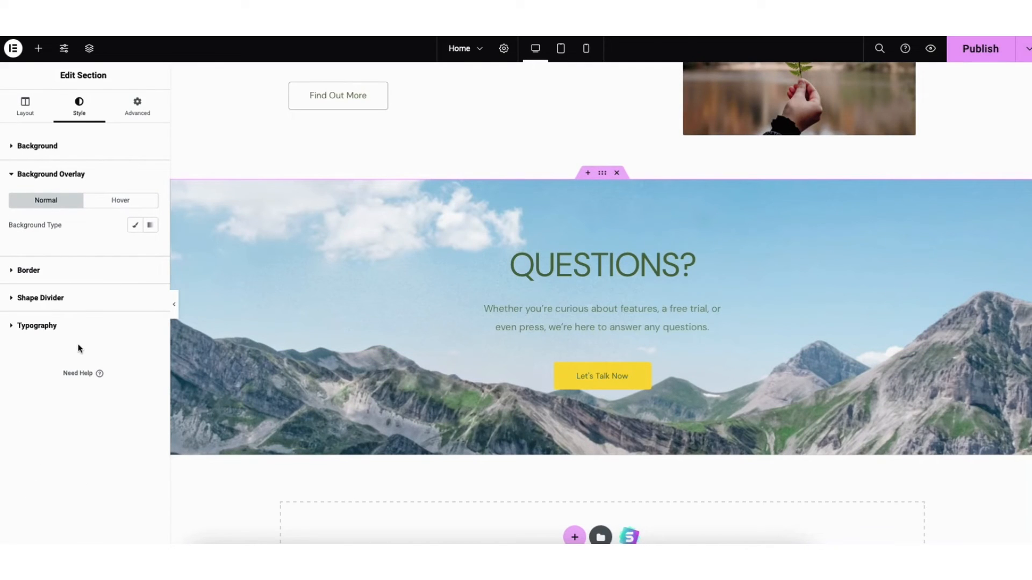
{"action": "left_click", "coordinate": [136, 226]}
{"action": "left_click", "coordinate": [151, 249]}
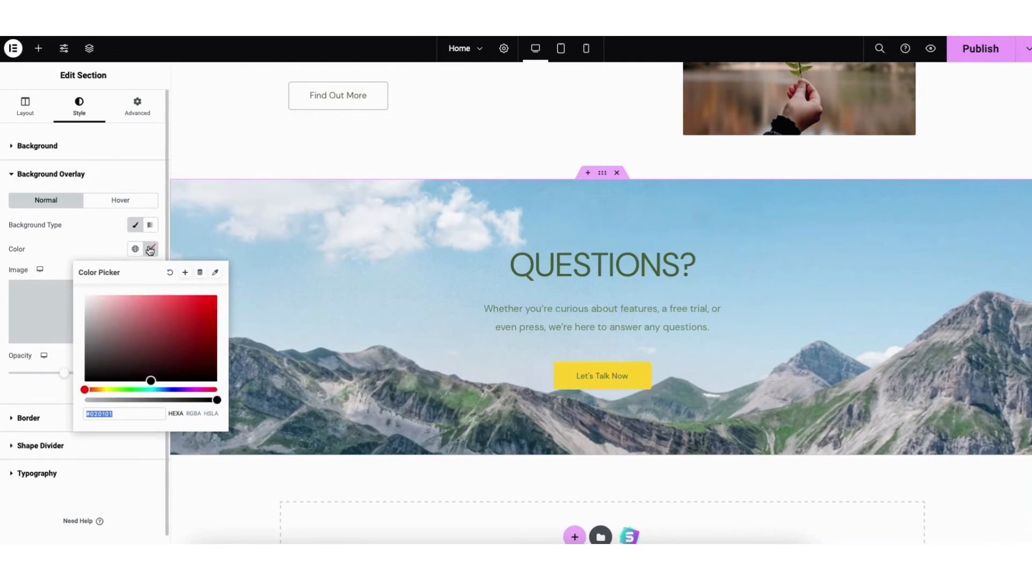
{"action": "left_click", "coordinate": [151, 380]}
{"action": "left_click_drag", "start_coordinate": [67, 374], "coordinate": [24, 379]}
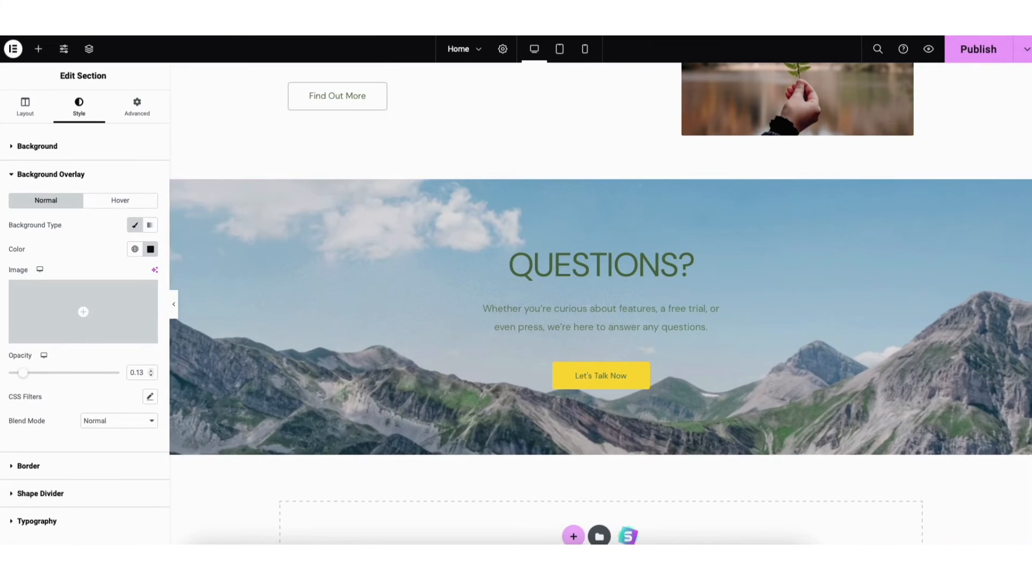
- Set the About Us section's classic background color to dark red, #351313
{"action": "scroll", "coordinate": [751, 374], "scroll_direction": "up", "scroll_amount": 6}
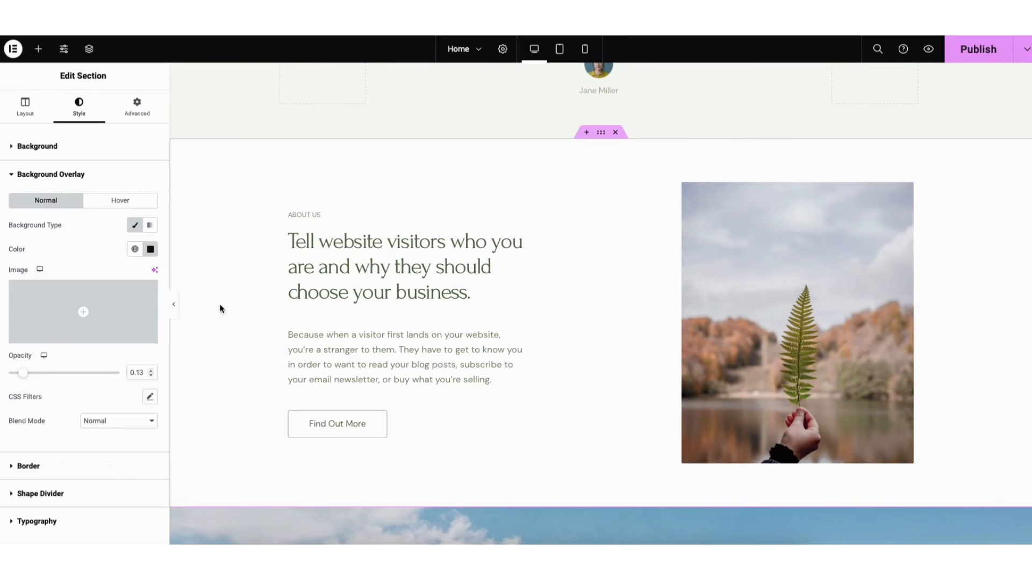
{"action": "right_click", "coordinate": [224, 270]}
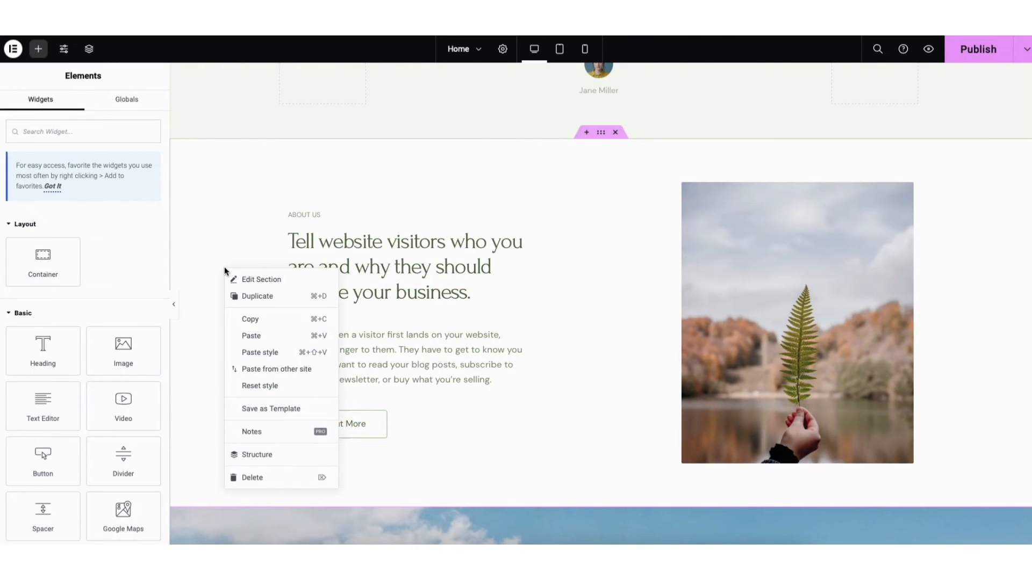
{"action": "left_click", "coordinate": [254, 280]}
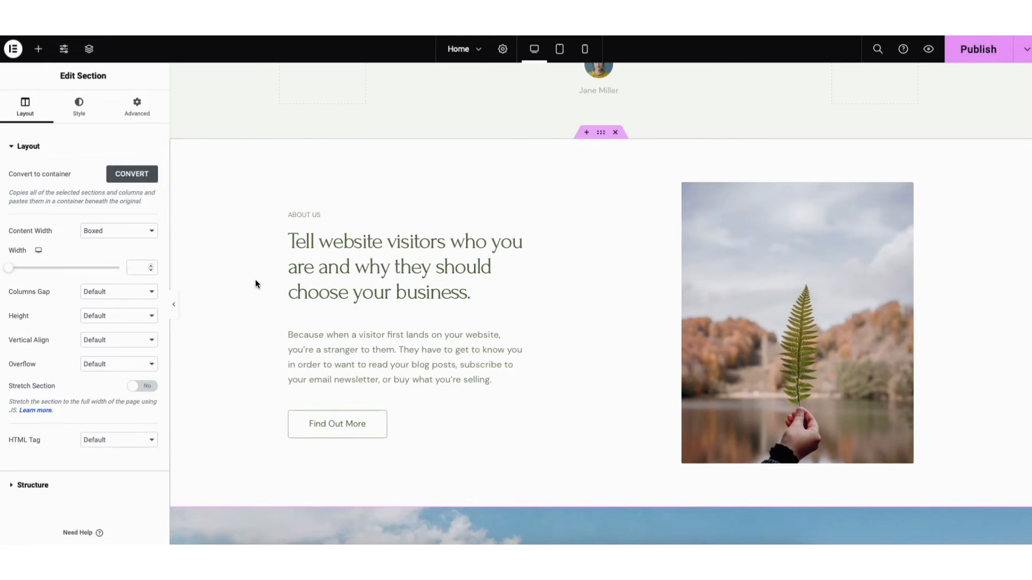
{"action": "left_click", "coordinate": [76, 106]}
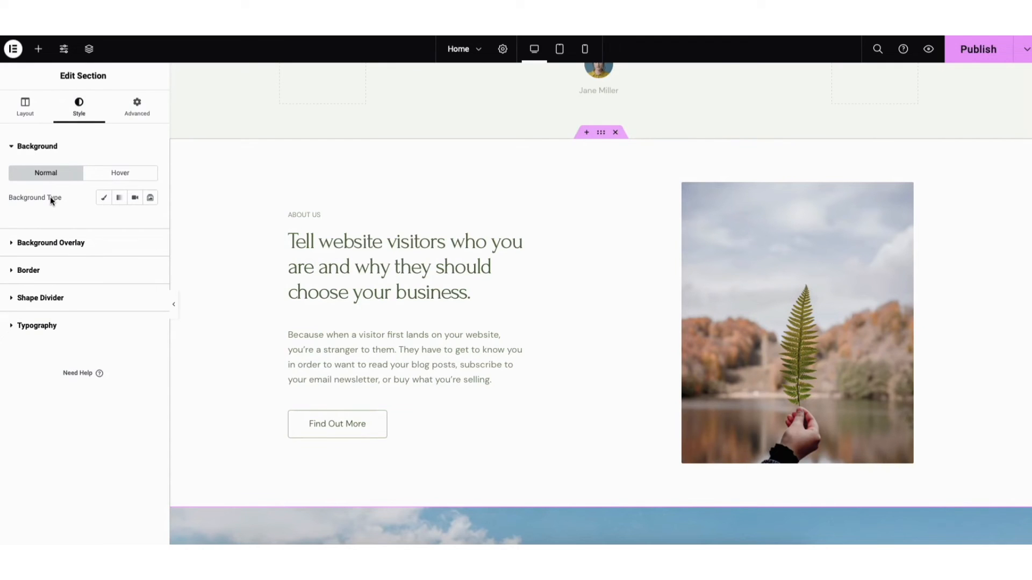
{"action": "left_click", "coordinate": [104, 198]}
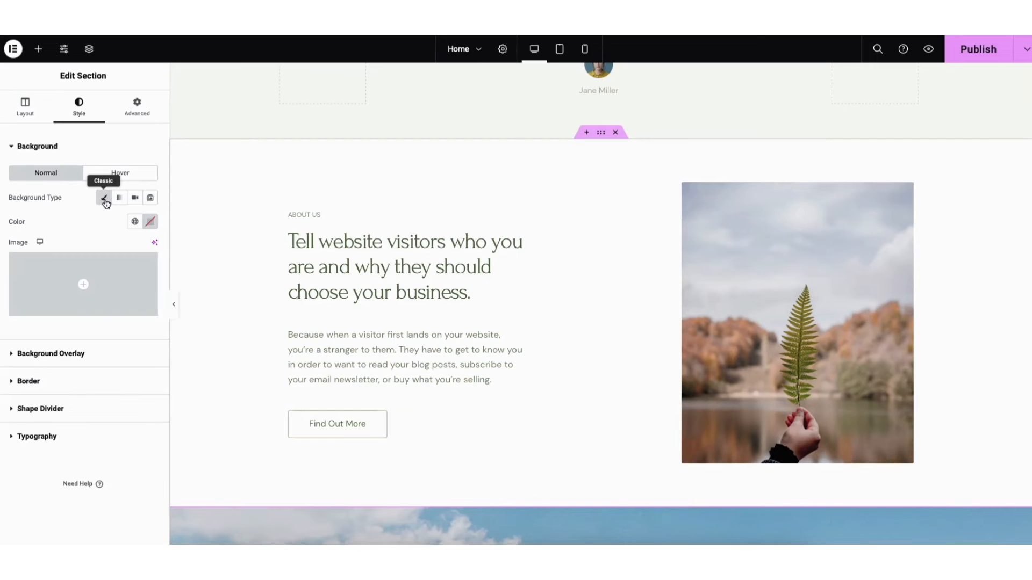
{"action": "left_click", "coordinate": [150, 223]}
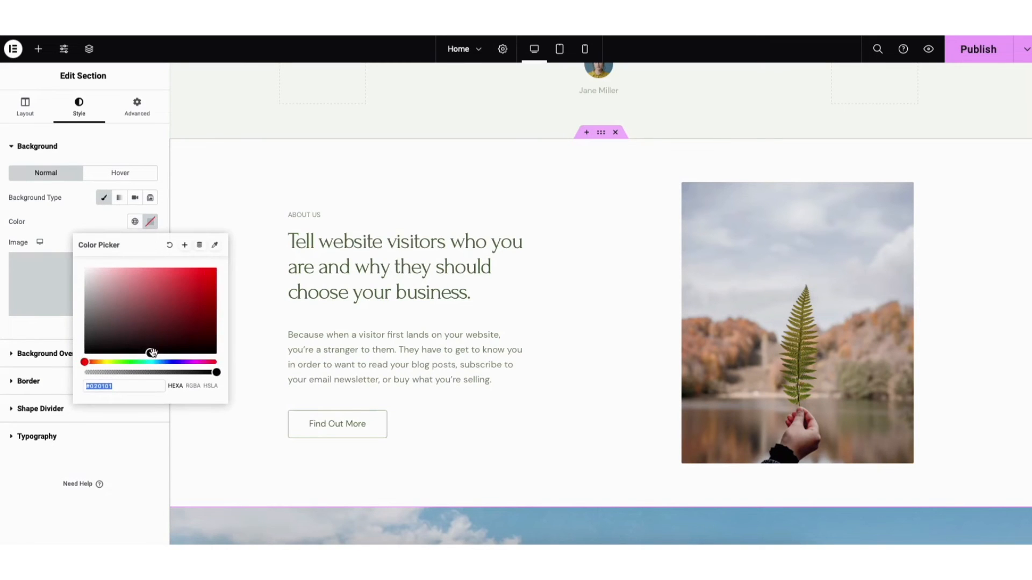
{"action": "mouse_move", "coordinate": [152, 353]}
{"action": "left_mouse_down"}
{"action": "mouse_move", "coordinate": [183, 315]}
{"action": "mouse_move", "coordinate": [169, 336]}
{"action": "left_mouse_up"}
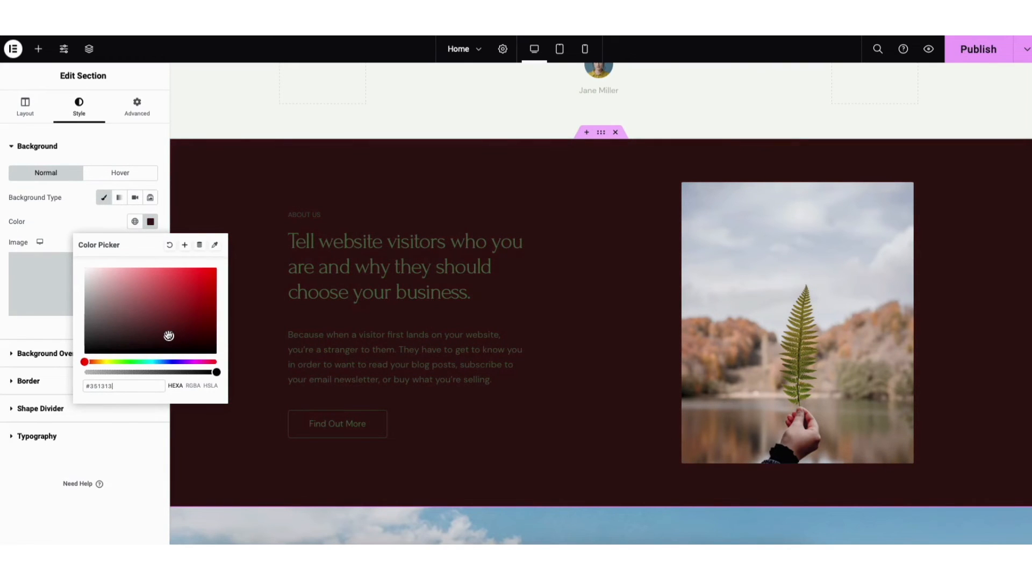
{"action": "left_click", "coordinate": [159, 231]}
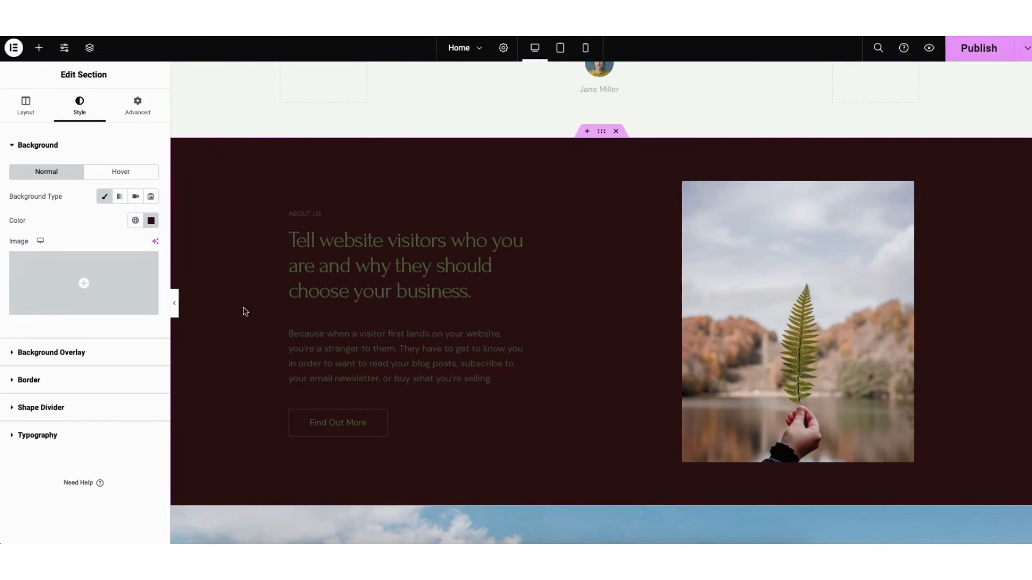
- Add a two-column grid container above the About Us section and place a Heading widget in its first column
{"action": "left_click", "coordinate": [587, 132]}
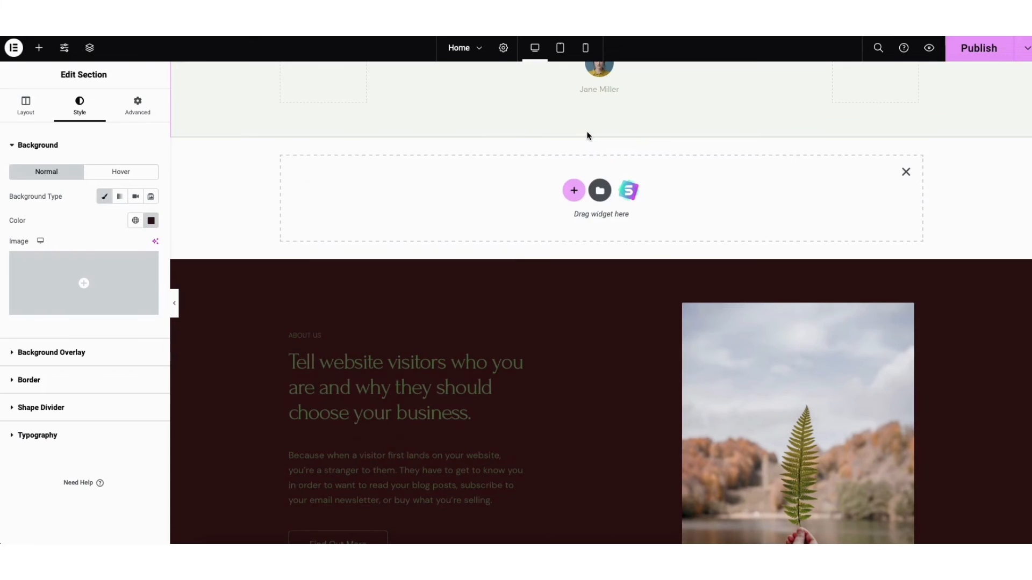
{"action": "left_click", "coordinate": [574, 192]}
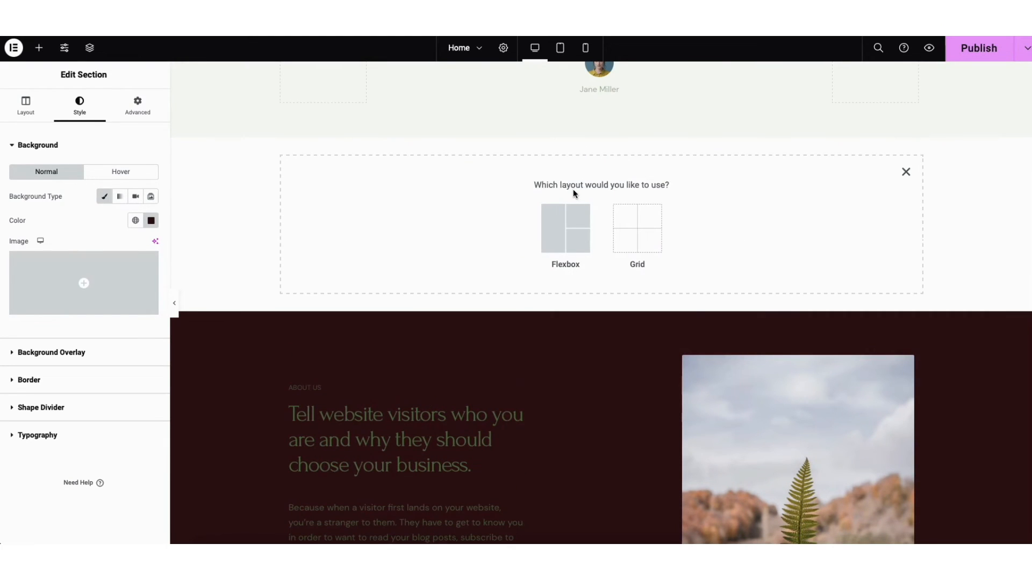
{"action": "left_click", "coordinate": [628, 235]}
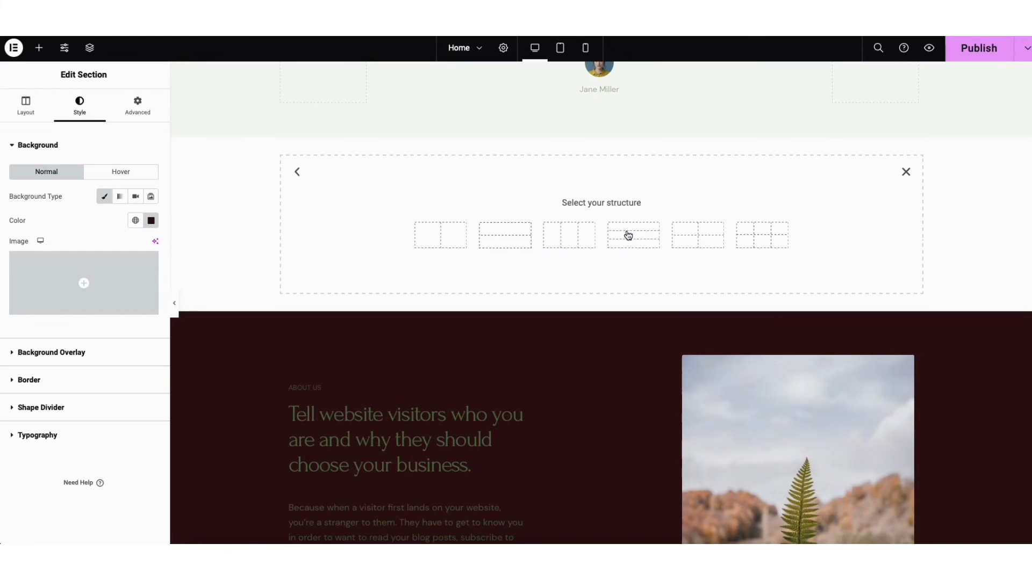
{"action": "left_click", "coordinate": [450, 245]}
{"action": "left_click", "coordinate": [39, 47]}
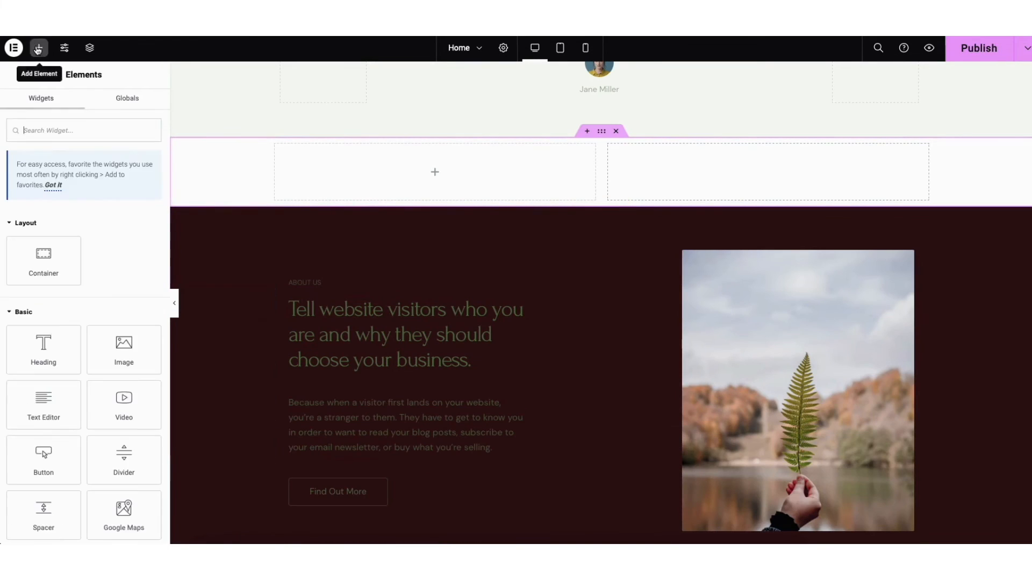
{"action": "left_click_drag", "start_coordinate": [48, 349], "coordinate": [463, 171]}
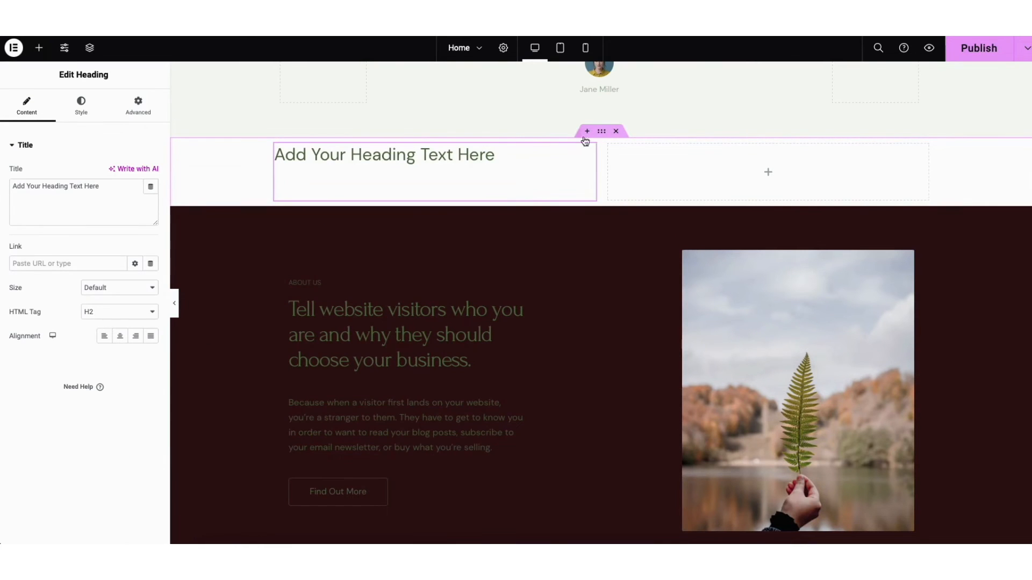
- Delete the two-column container with its heading from above the About Us section
{"action": "left_click", "coordinate": [602, 132]}
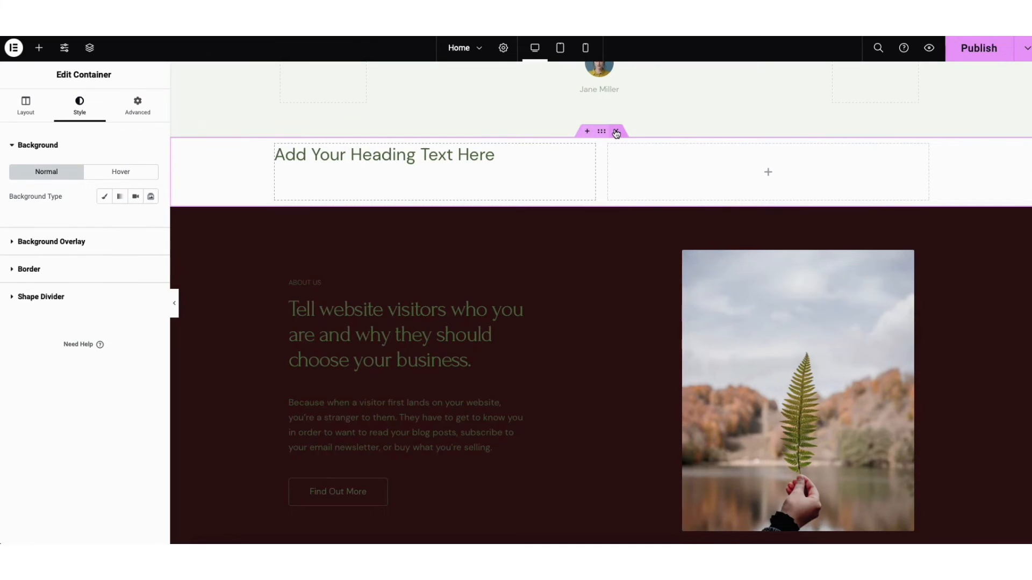
{"action": "left_click", "coordinate": [616, 132]}
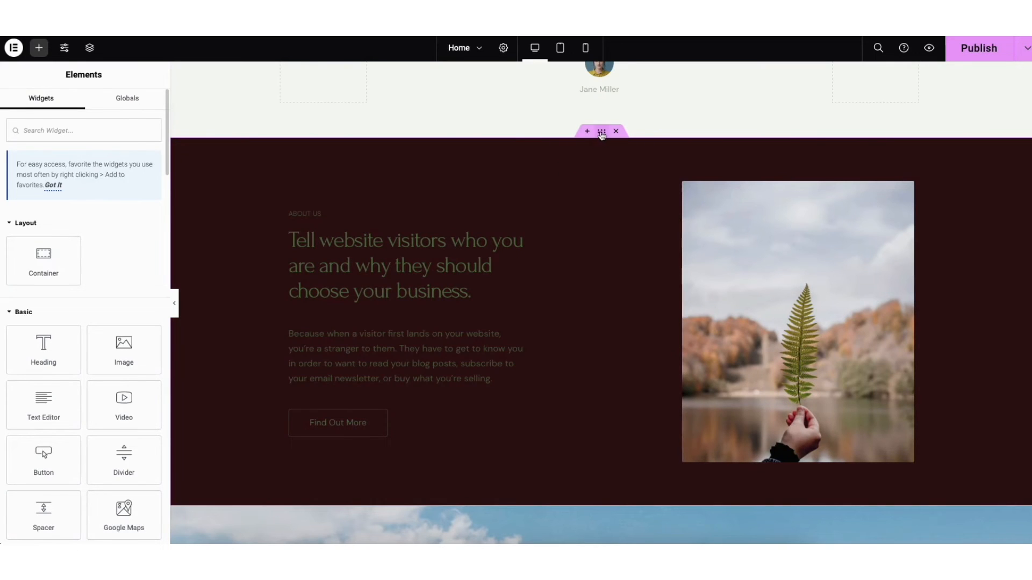
{"action": "left_click_drag", "start_coordinate": [602, 132], "coordinate": [570, 148]}
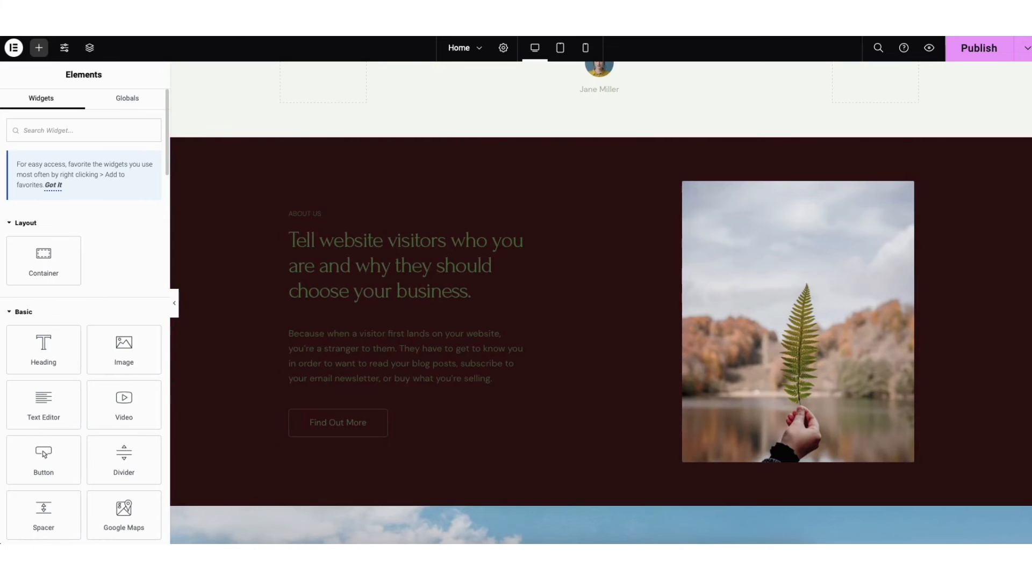
- Browse the template library's blocks and their categories, and import the three-feature block with bordered plant image cards below the QUESTIONS? section
{"action": "scroll", "coordinate": [825, 489], "scroll_direction": "down", "scroll_amount": 8}
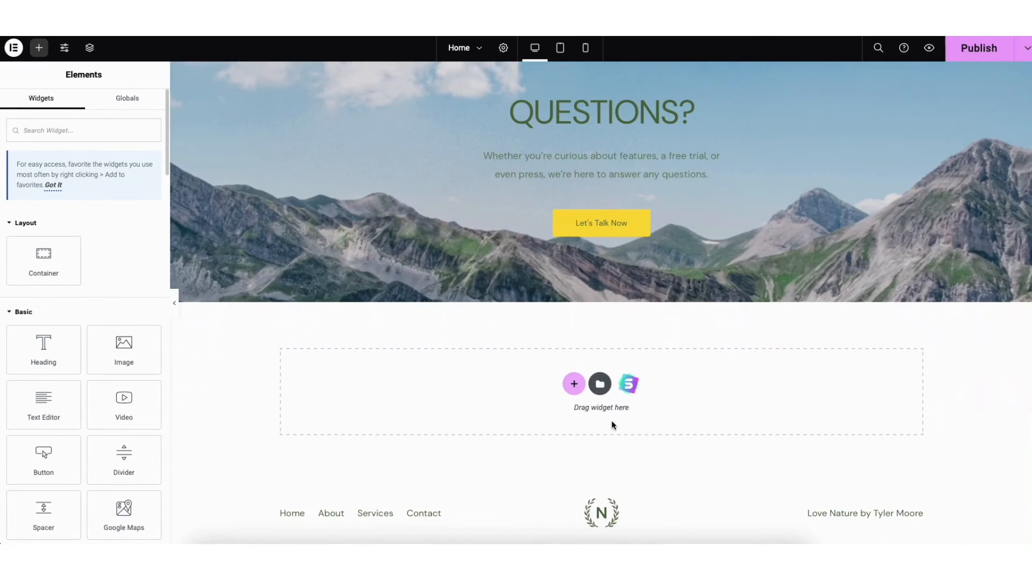
{"action": "left_click", "coordinate": [632, 387]}
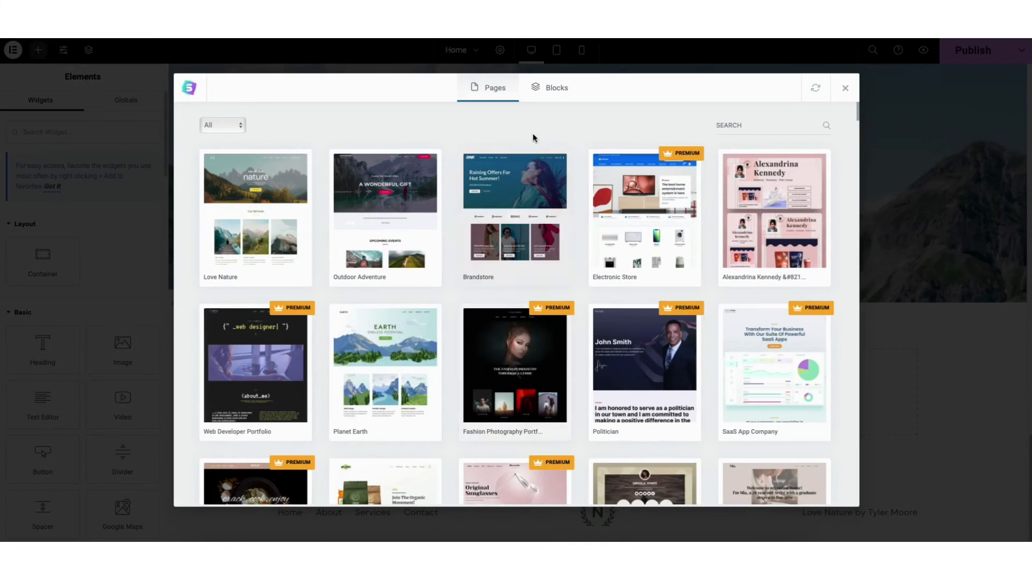
{"action": "left_click", "coordinate": [557, 94]}
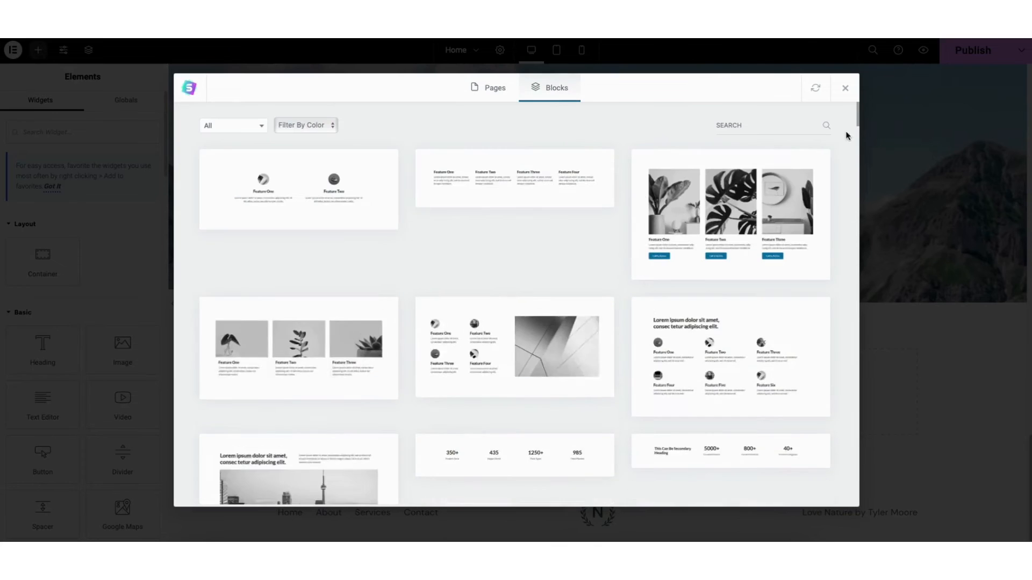
{"action": "mouse_move", "coordinate": [858, 110]}
{"action": "left_mouse_down"}
{"action": "mouse_move", "coordinate": [861, 155]}
{"action": "mouse_move", "coordinate": [858, 108]}
{"action": "left_mouse_up"}
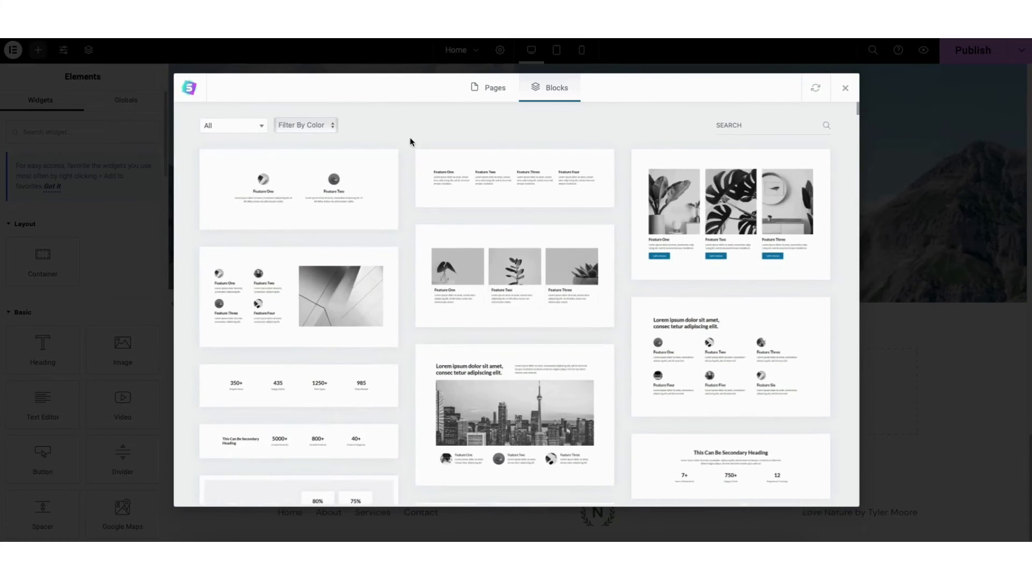
{"action": "left_click", "coordinate": [230, 127]}
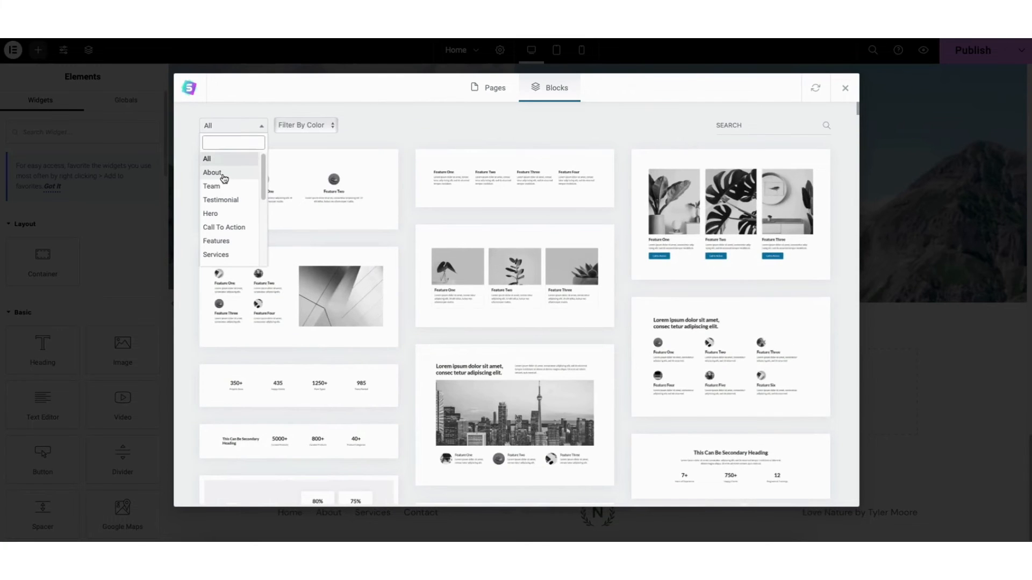
{"action": "scroll", "coordinate": [230, 190], "scroll_direction": "down", "scroll_amount": 5}
{"action": "scroll", "coordinate": [229, 190], "scroll_direction": "up", "scroll_amount": 5}
{"action": "left_click", "coordinate": [416, 126]}
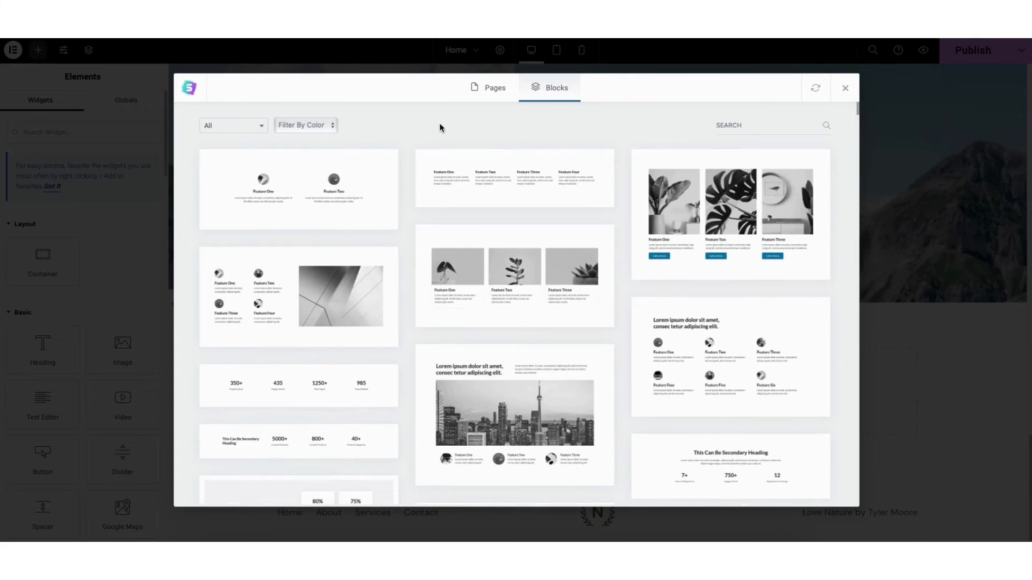
{"action": "left_click", "coordinate": [509, 282]}
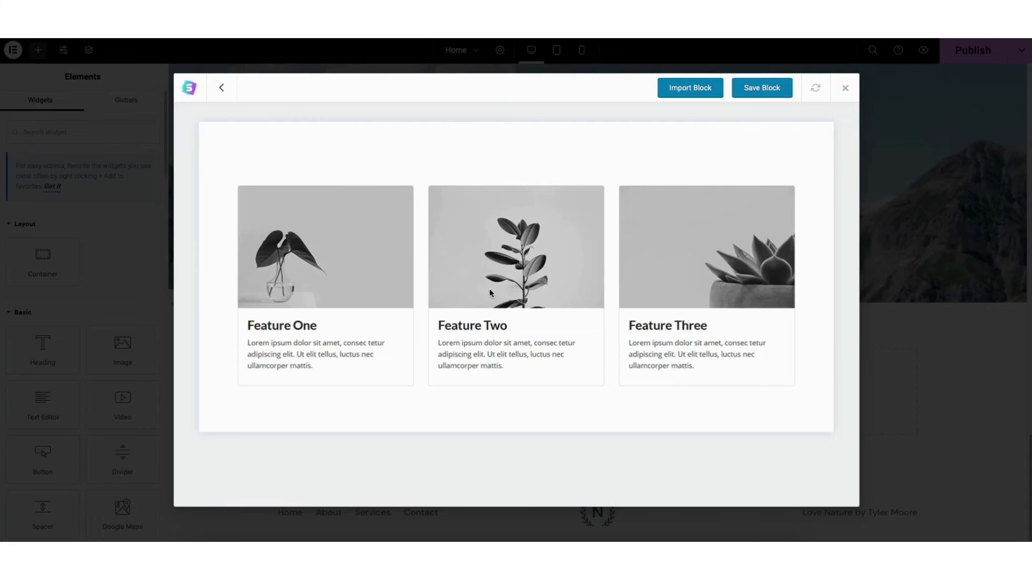
{"action": "left_click", "coordinate": [687, 90]}
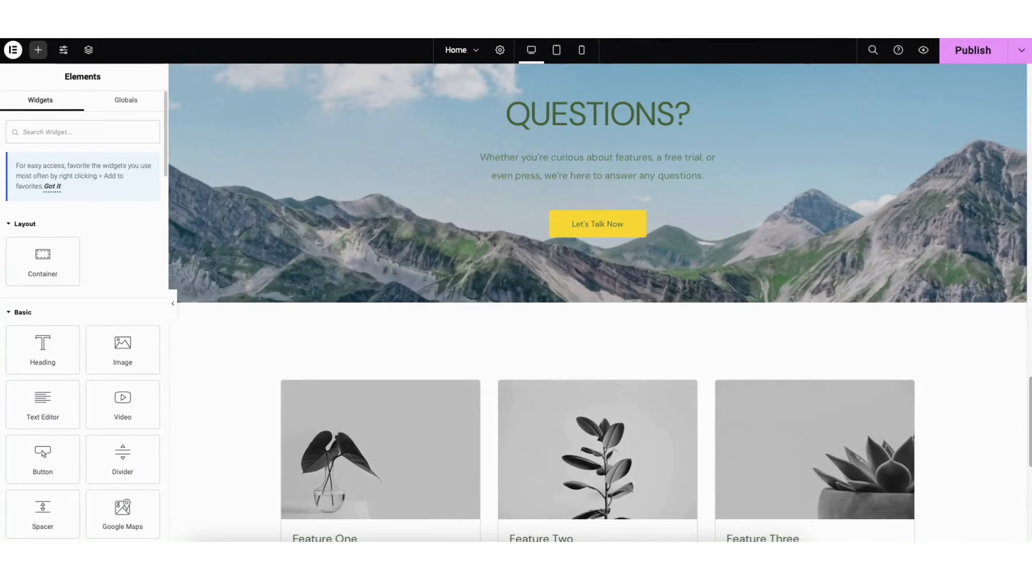
- Add a three-column flexbox container with a wide middle column between the QUESTIONS? section and the feature cards
{"action": "scroll", "coordinate": [597, 303], "scroll_direction": "down", "scroll_amount": 3}
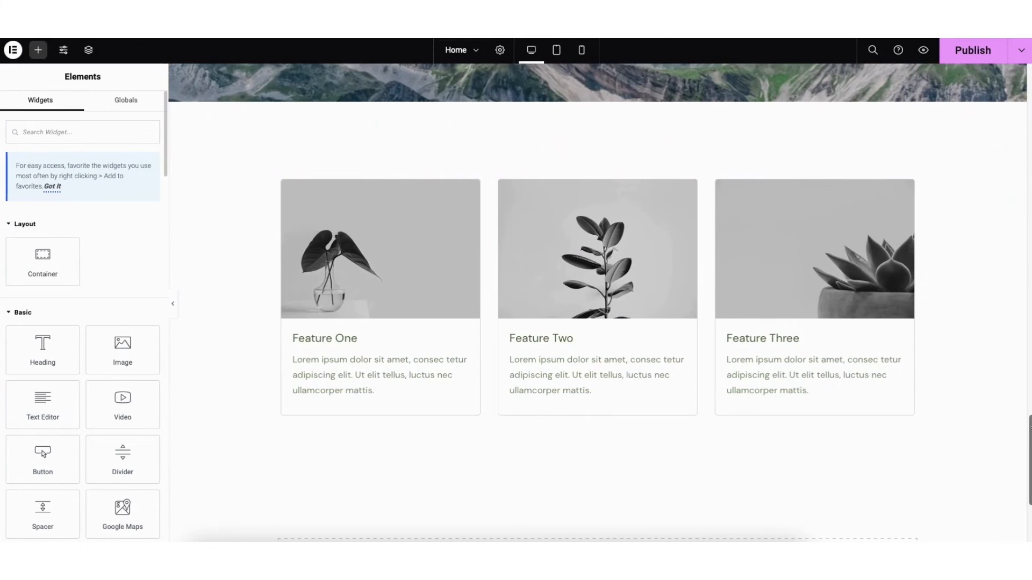
{"action": "scroll", "coordinate": [83, 322], "scroll_direction": "down", "scroll_amount": 3}
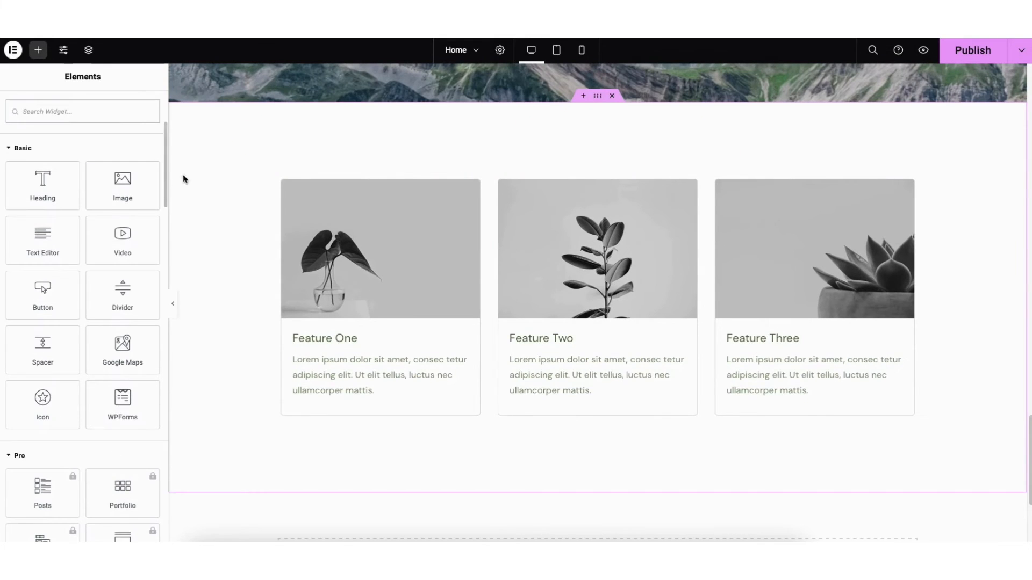
{"action": "left_click", "coordinate": [584, 97]}
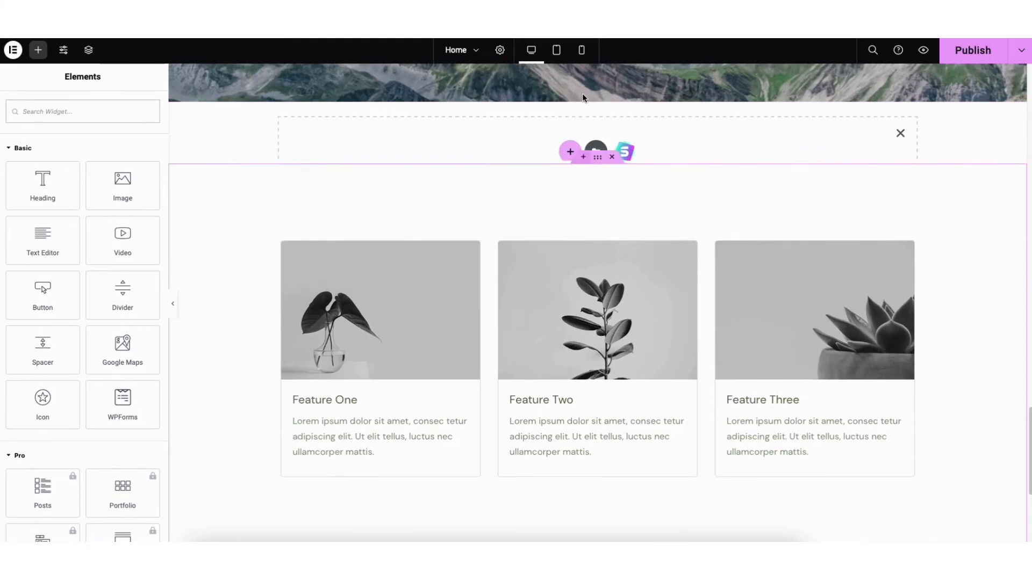
{"action": "left_click", "coordinate": [572, 154]}
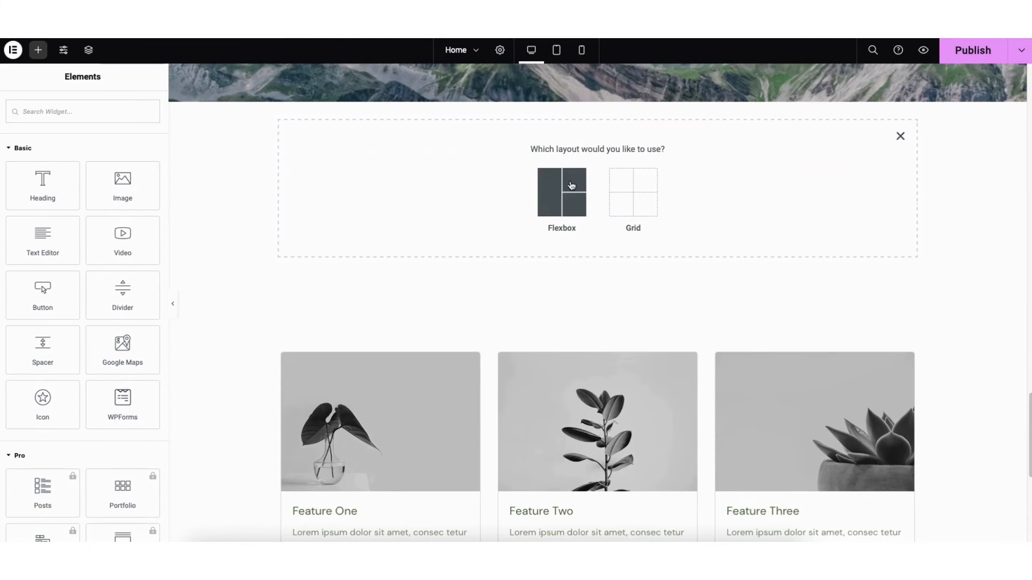
{"action": "left_click", "coordinate": [568, 199]}
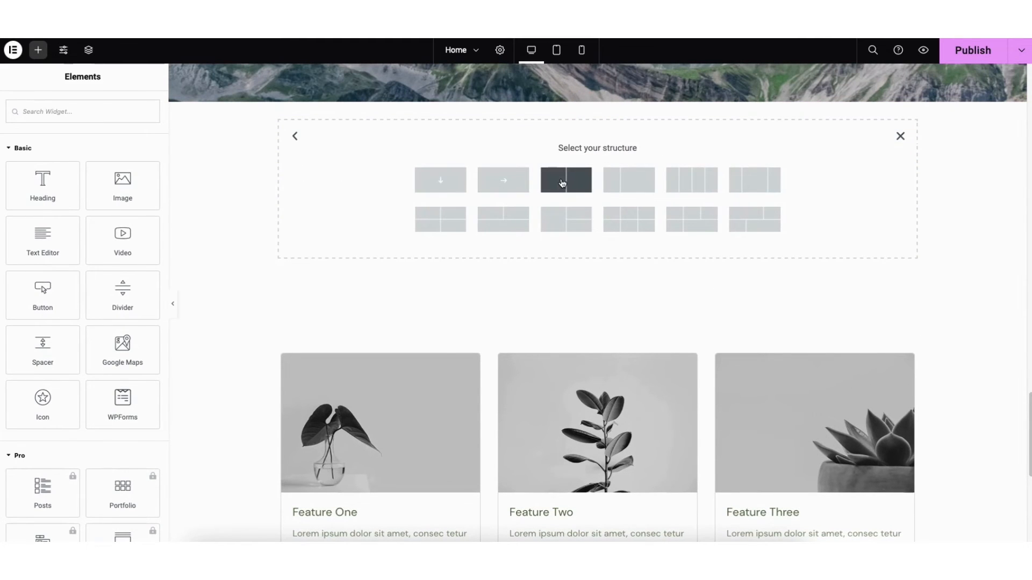
{"action": "left_click", "coordinate": [755, 184]}
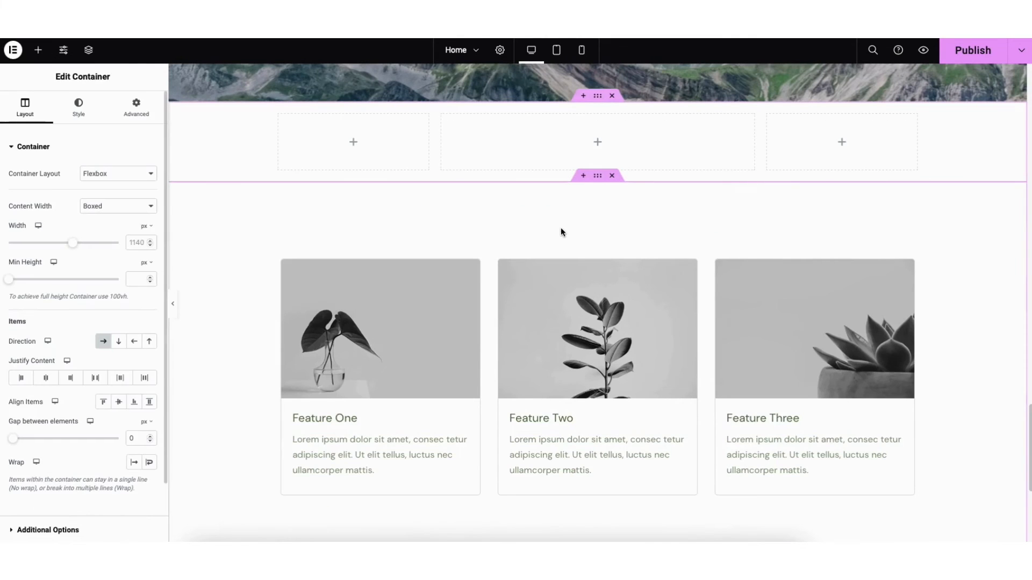
- Place a WPForms widget in the container's middle column and select Contact Form as its form
{"action": "left_click", "coordinate": [38, 51]}
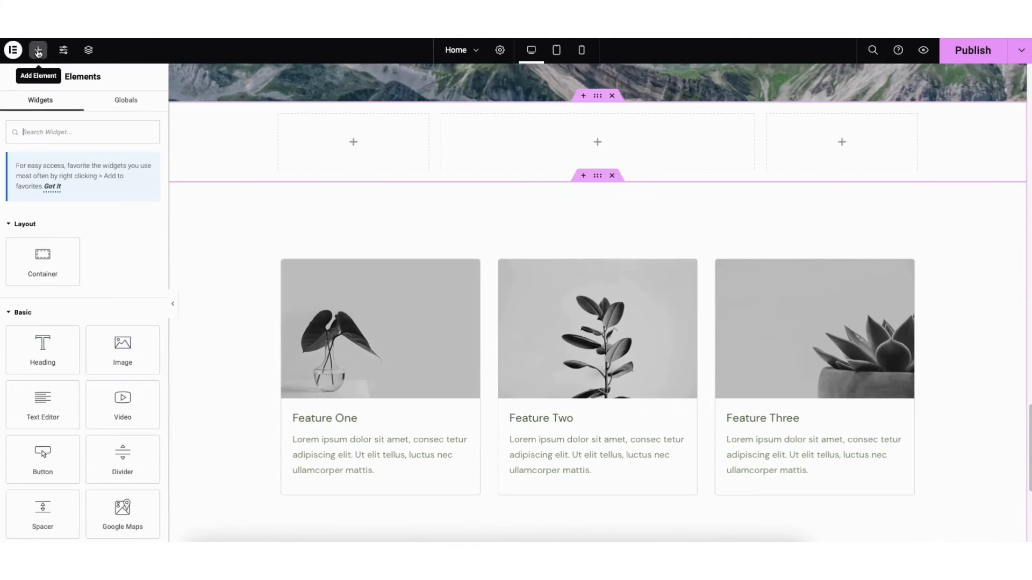
{"action": "scroll", "coordinate": [167, 173], "scroll_direction": "down", "scroll_amount": 1}
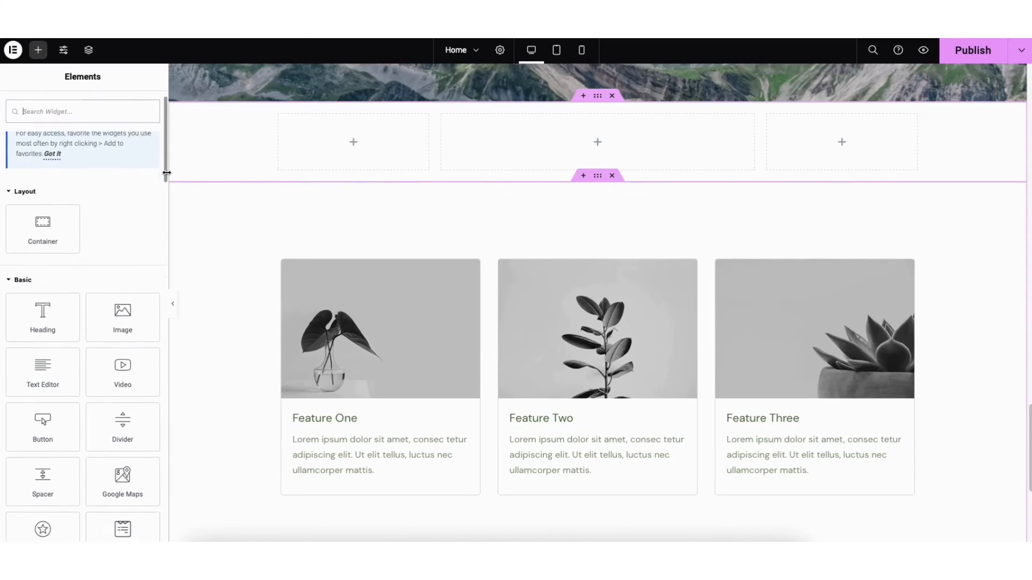
{"action": "scroll", "coordinate": [167, 173], "scroll_direction": "down", "scroll_amount": 3}
{"action": "left_click_drag", "start_coordinate": [122, 357], "coordinate": [593, 145]}
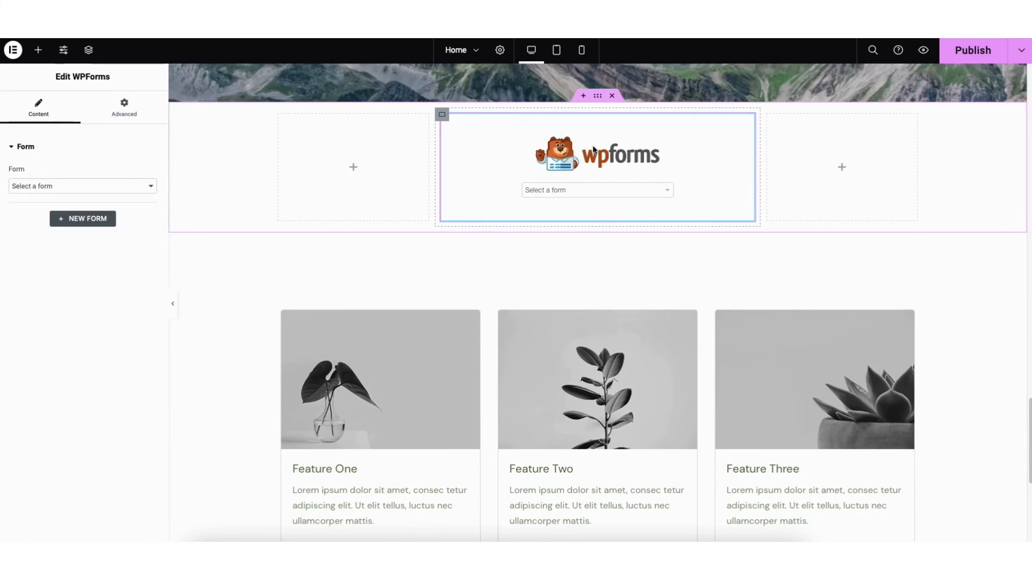
{"action": "left_click", "coordinate": [47, 186]}
{"action": "left_click", "coordinate": [48, 195]}
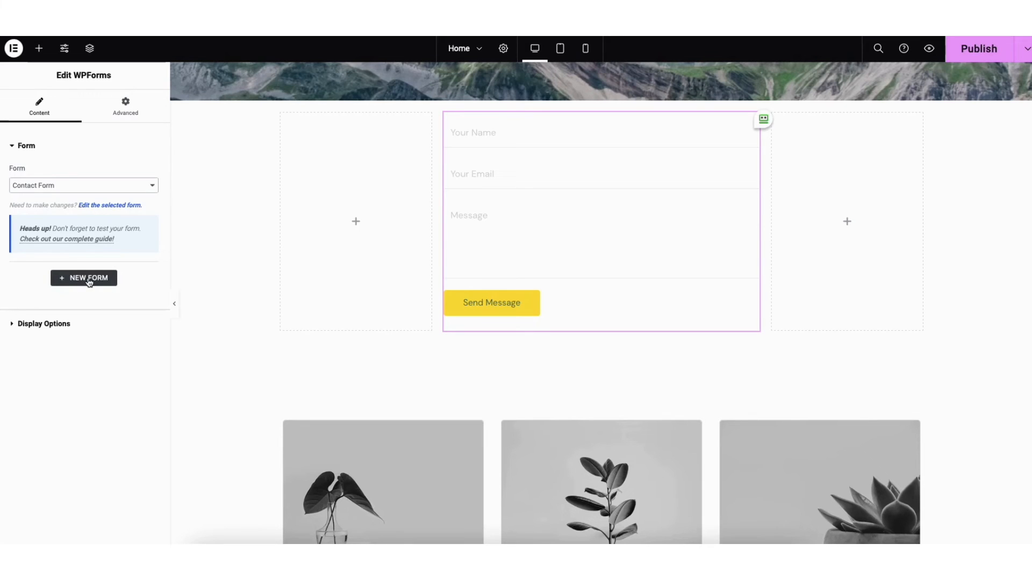
- Open the selected Contact Form for editing and add another Email field below the Your Name field
{"action": "left_click", "coordinate": [101, 205]}
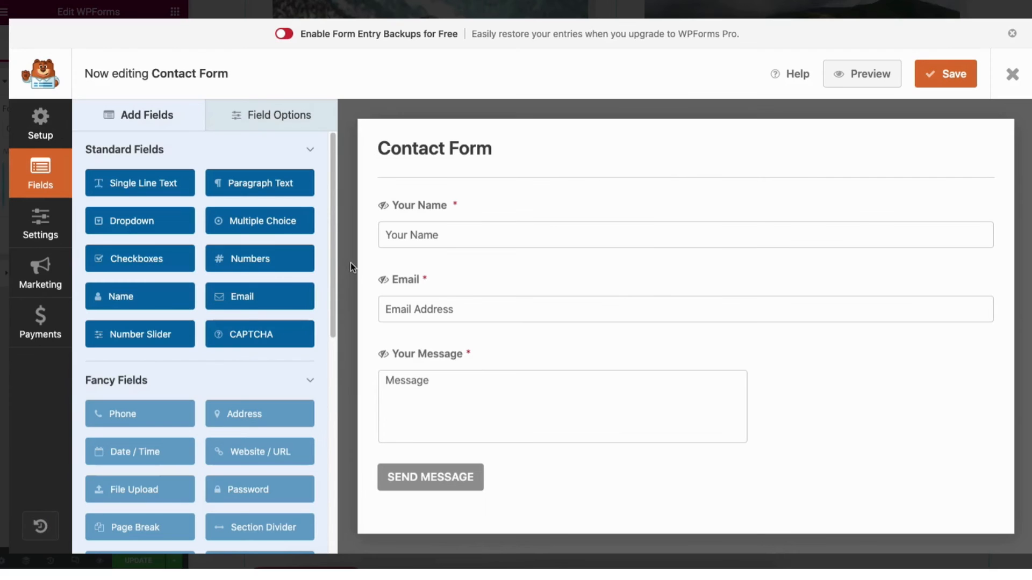
{"action": "mouse_move", "coordinate": [499, 230]}
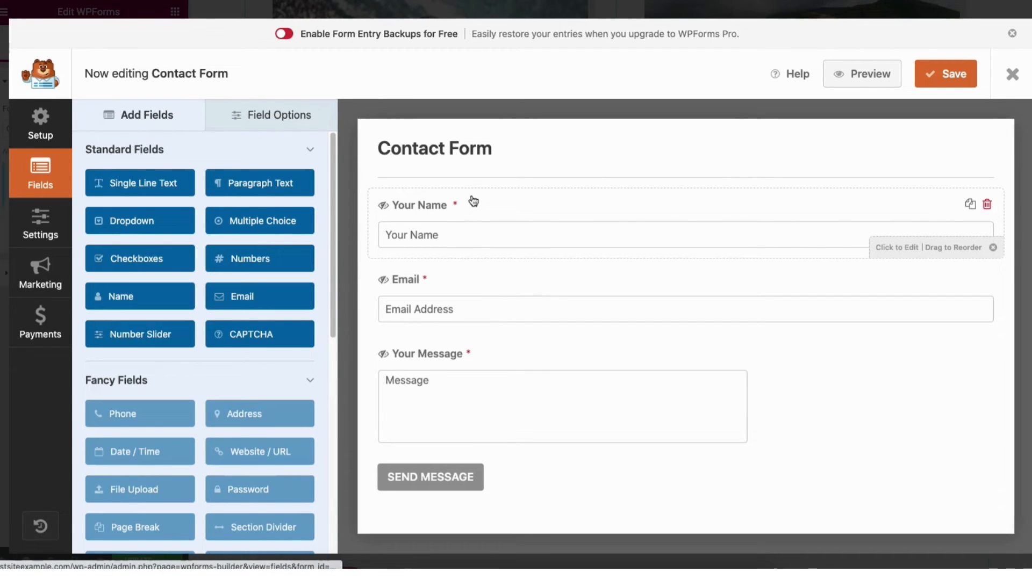
{"action": "left_click_drag", "start_coordinate": [475, 246], "coordinate": [458, 200]}
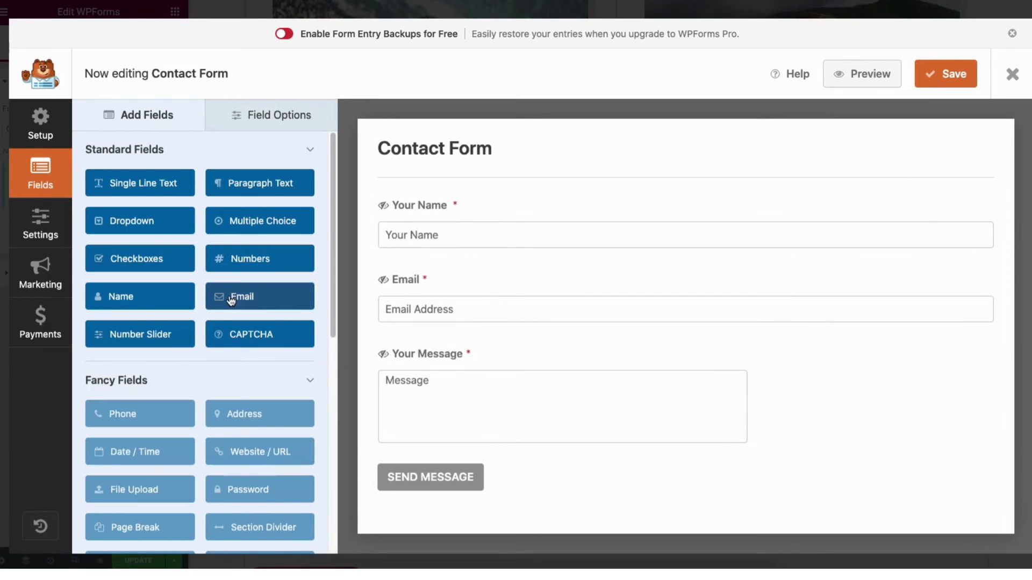
{"action": "left_click_drag", "start_coordinate": [239, 301], "coordinate": [408, 282]}
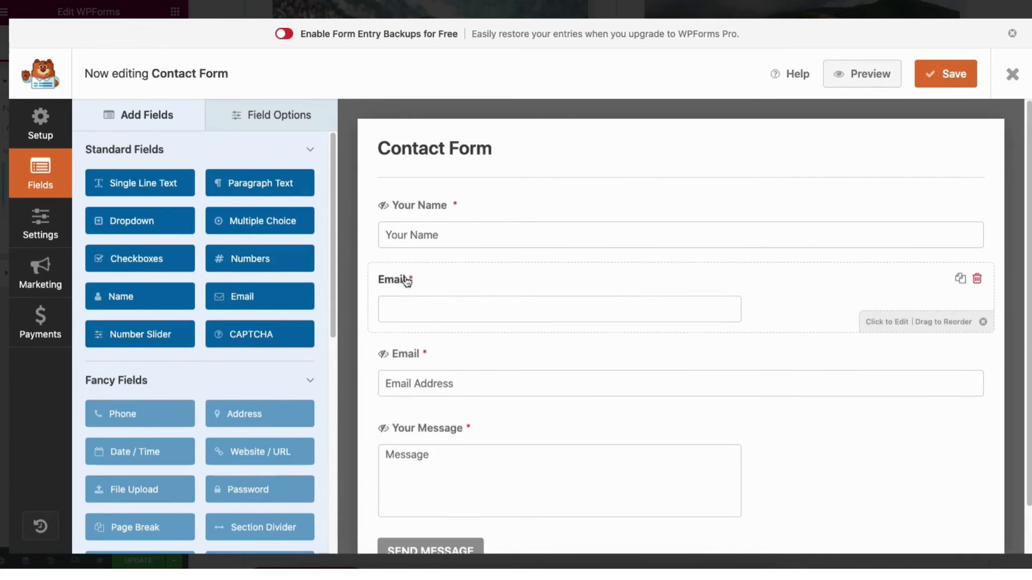
- Shorten the Your Name field's label to Name, and switch its Required option off and on again
{"action": "left_click", "coordinate": [272, 120]}
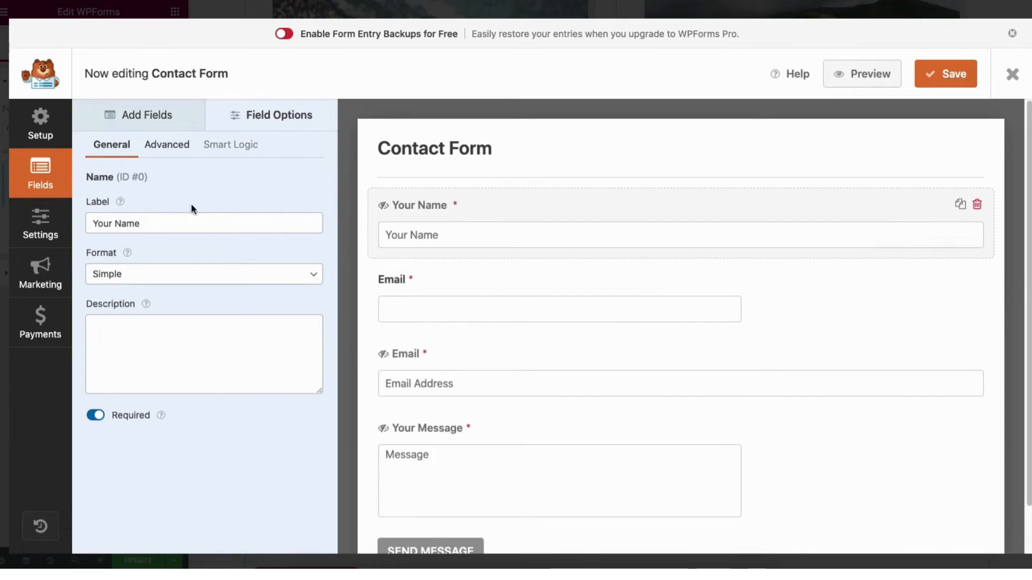
{"action": "left_click", "coordinate": [116, 222]}
{"action": "key", "text": "BackSpace"}
{"action": "key", "text": "BackSpace"}
{"action": "key", "text": "BackSpace"}
{"action": "key", "text": "BackSpace"}
{"action": "key", "text": "BackSpace"}
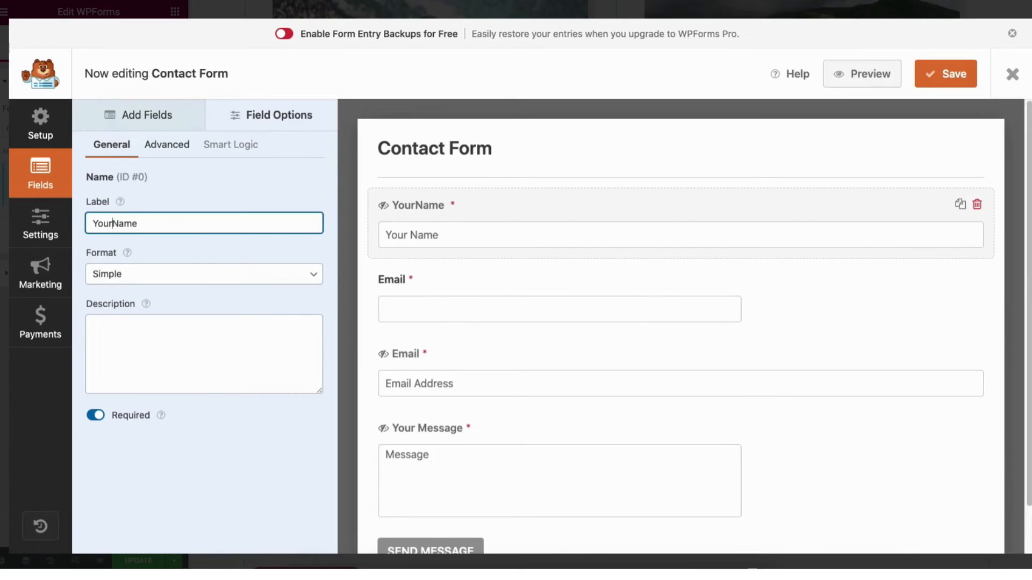
{"action": "left_click", "coordinate": [95, 417]}
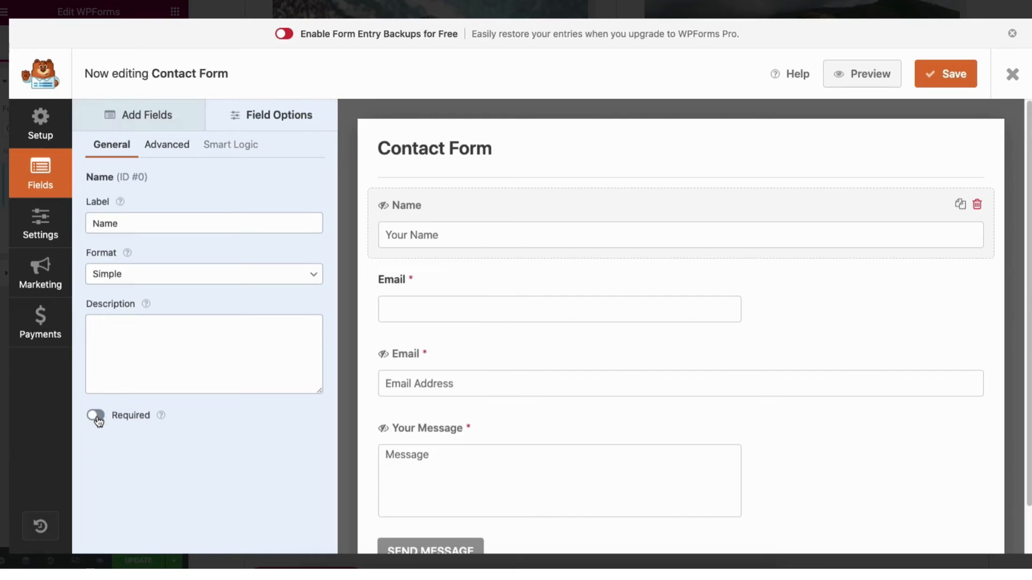
{"action": "left_click", "coordinate": [97, 424]}
- Try the Medium and Small field sizes on the Name field and return it to Large
{"action": "left_click", "coordinate": [164, 144]}
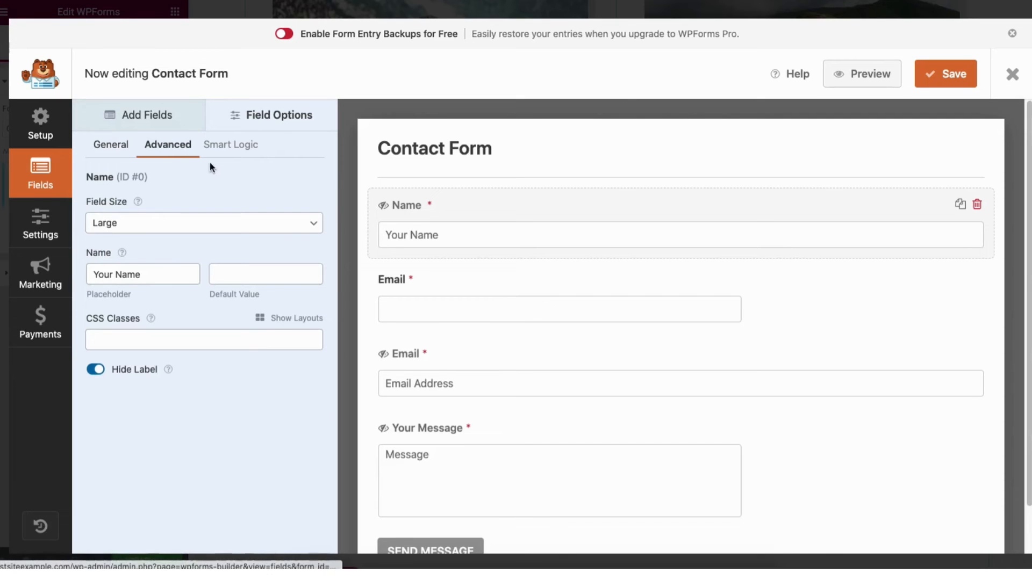
{"action": "left_click", "coordinate": [130, 223]}
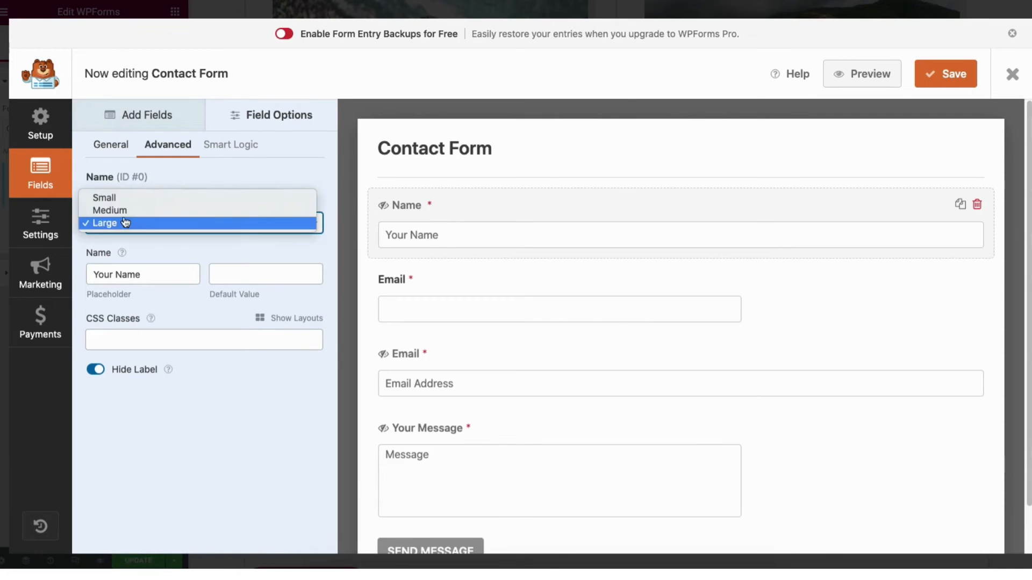
{"action": "left_click", "coordinate": [123, 210]}
{"action": "left_click", "coordinate": [125, 223]}
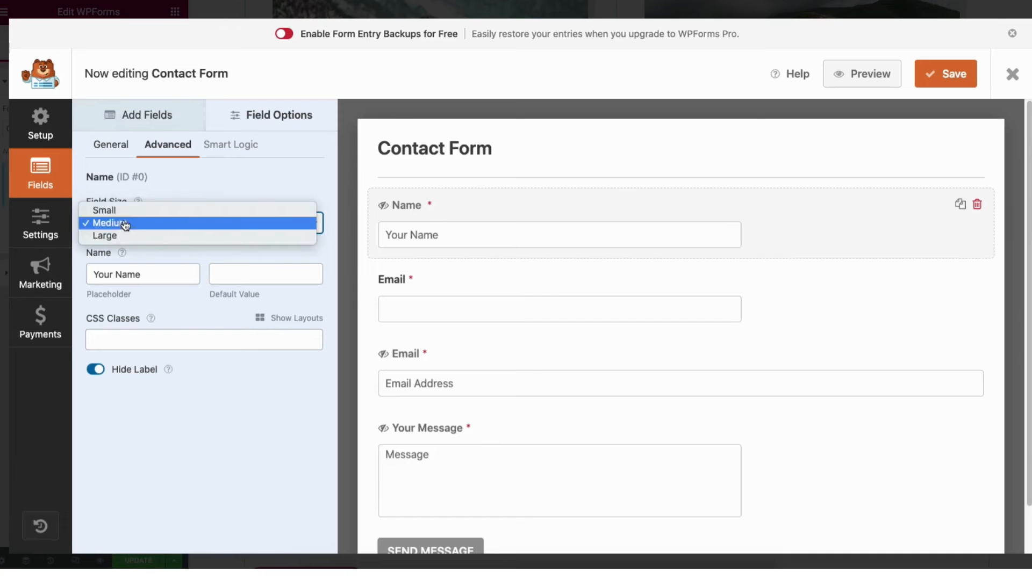
{"action": "left_click", "coordinate": [123, 210]}
{"action": "left_click", "coordinate": [120, 226]}
{"action": "left_click", "coordinate": [124, 249]}
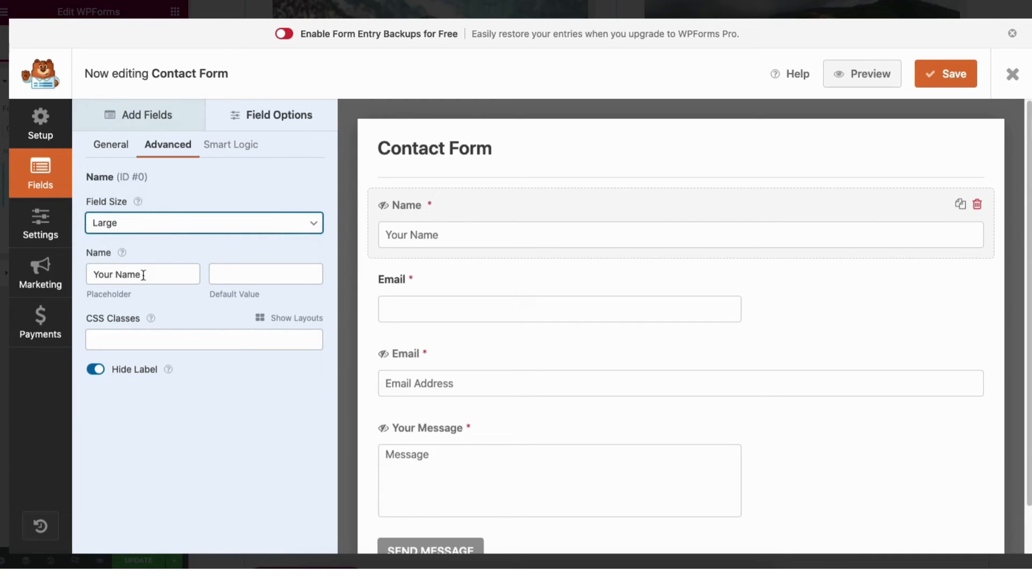
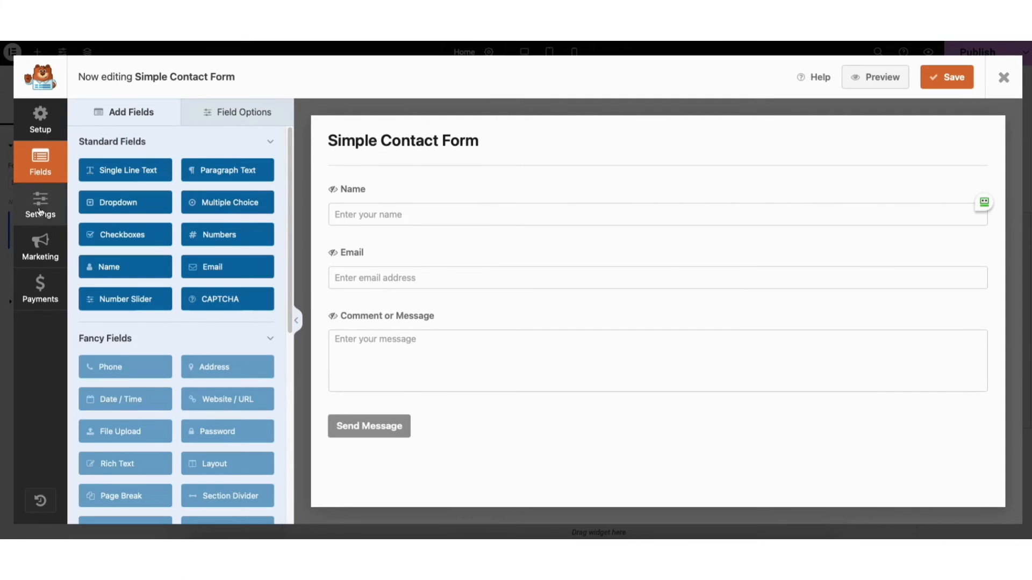
- Review the Simple Contact Form's general, spam protection, notification and confirmation settings
{"action": "left_click", "coordinate": [40, 210]}
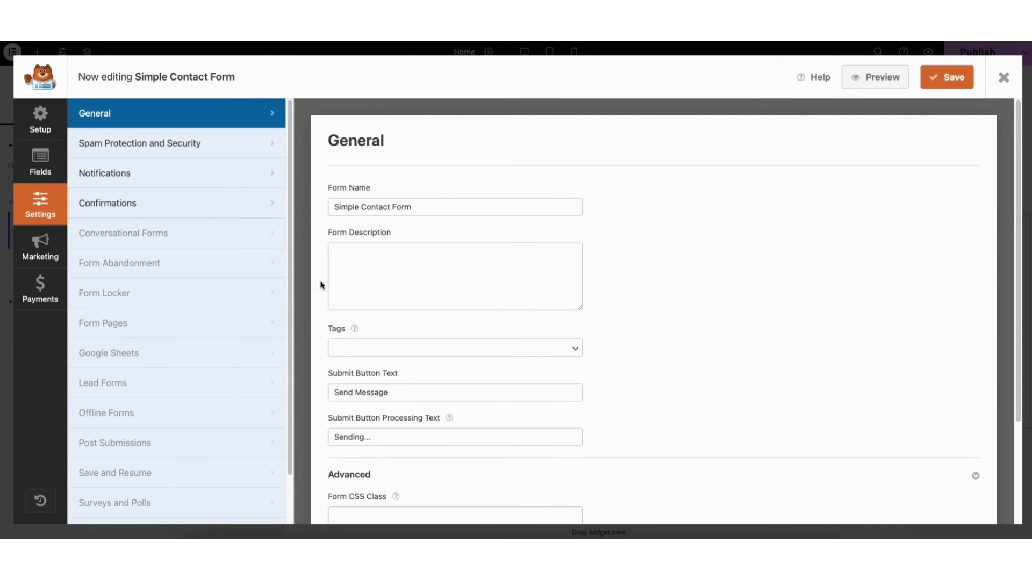
{"action": "left_click", "coordinate": [172, 142]}
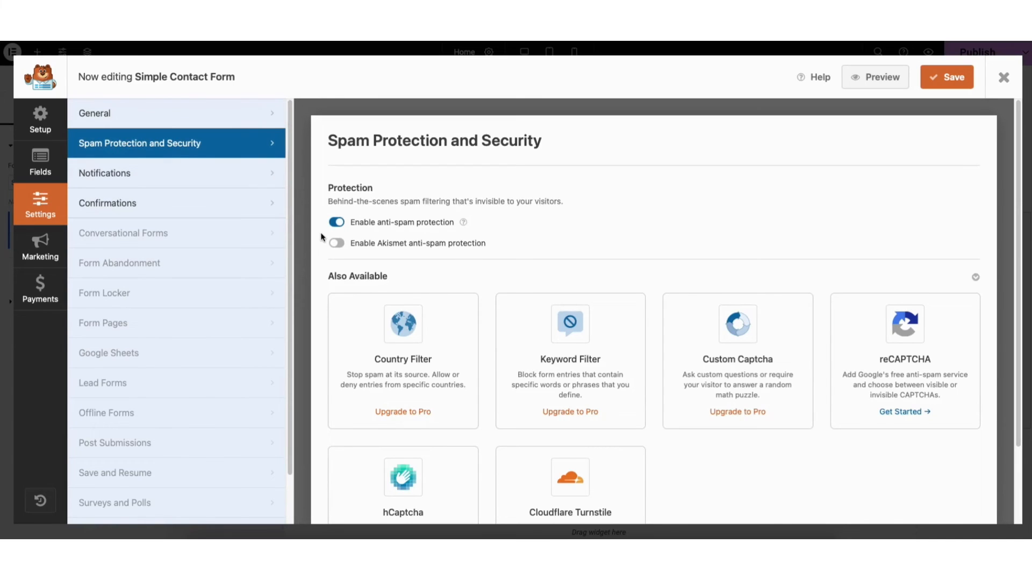
{"action": "left_click", "coordinate": [226, 182]}
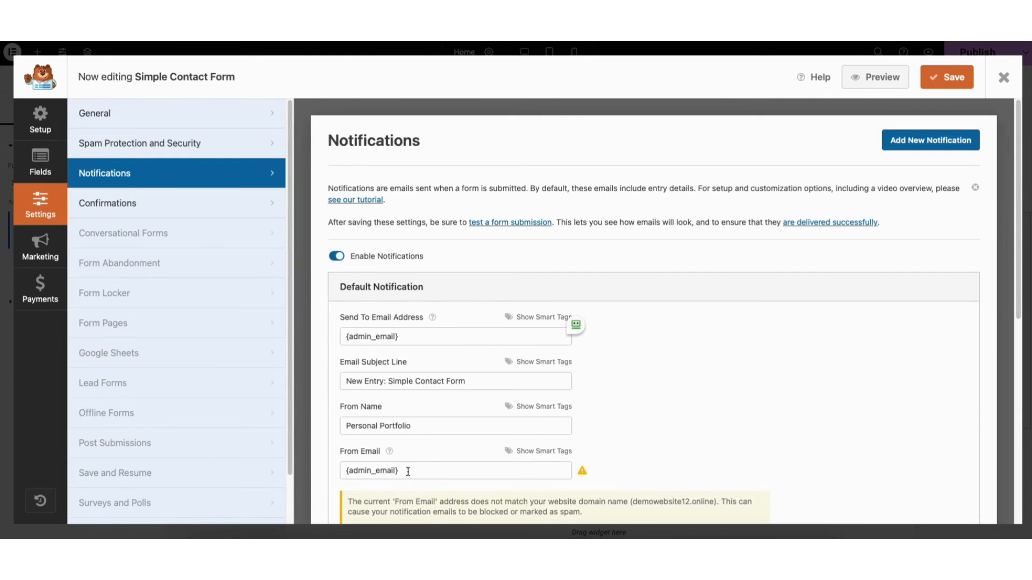
{"action": "left_click", "coordinate": [184, 204]}
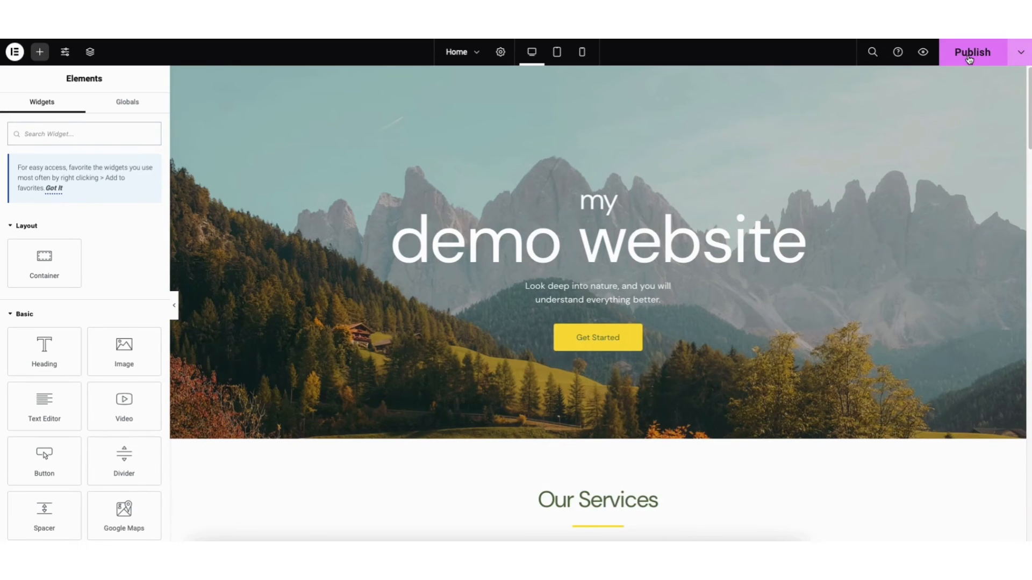
- Check the draft and template saving options, and preview the home page at tablet and mobile sizes before returning to desktop
{"action": "left_click", "coordinate": [1021, 54]}
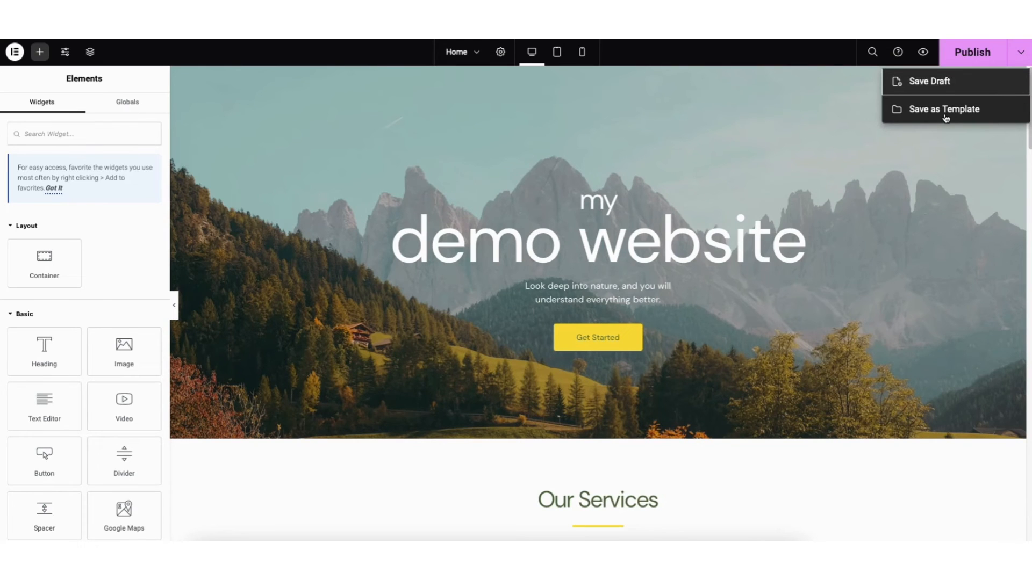
{"action": "left_click", "coordinate": [937, 132]}
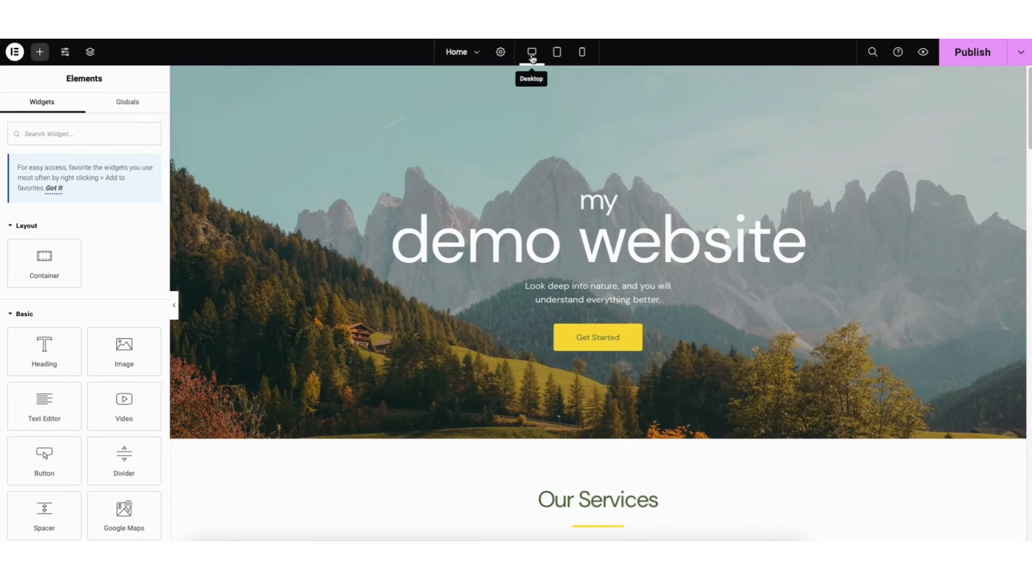
{"action": "left_click", "coordinate": [558, 54]}
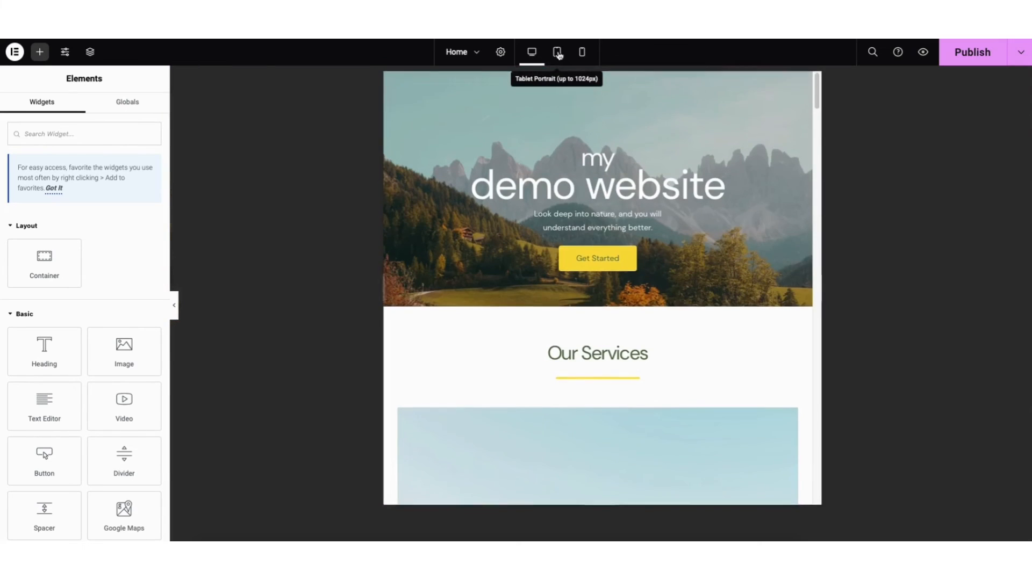
{"action": "mouse_move", "coordinate": [818, 96]}
{"action": "left_mouse_down"}
{"action": "mouse_move", "coordinate": [818, 138]}
{"action": "mouse_move", "coordinate": [817, 97]}
{"action": "left_mouse_up"}
{"action": "left_click", "coordinate": [582, 54]}
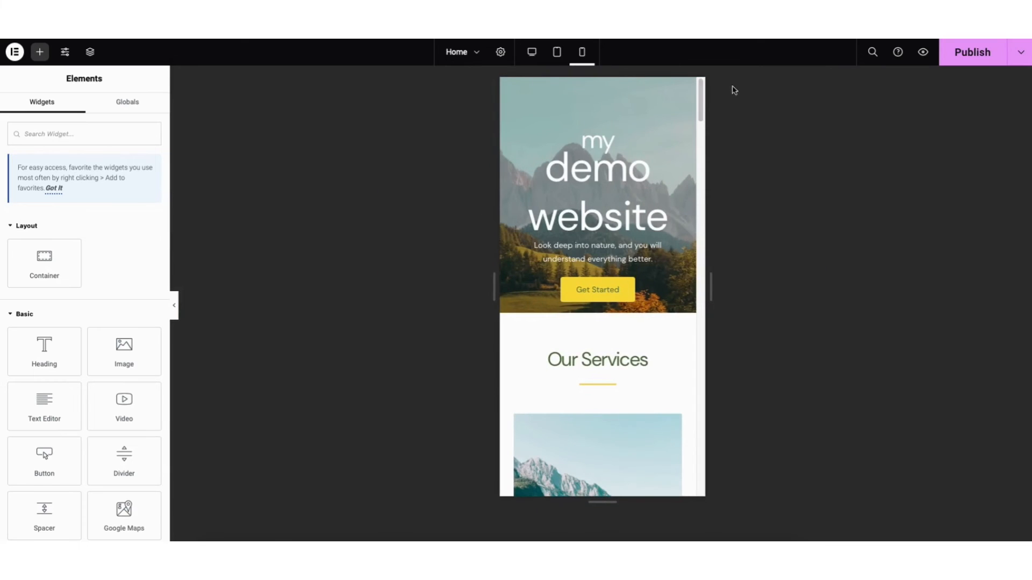
{"action": "mouse_move", "coordinate": [700, 91]}
{"action": "left_mouse_down"}
{"action": "mouse_move", "coordinate": [701, 123]}
{"action": "mouse_move", "coordinate": [707, 85]}
{"action": "left_mouse_up"}
{"action": "left_click", "coordinate": [532, 53]}
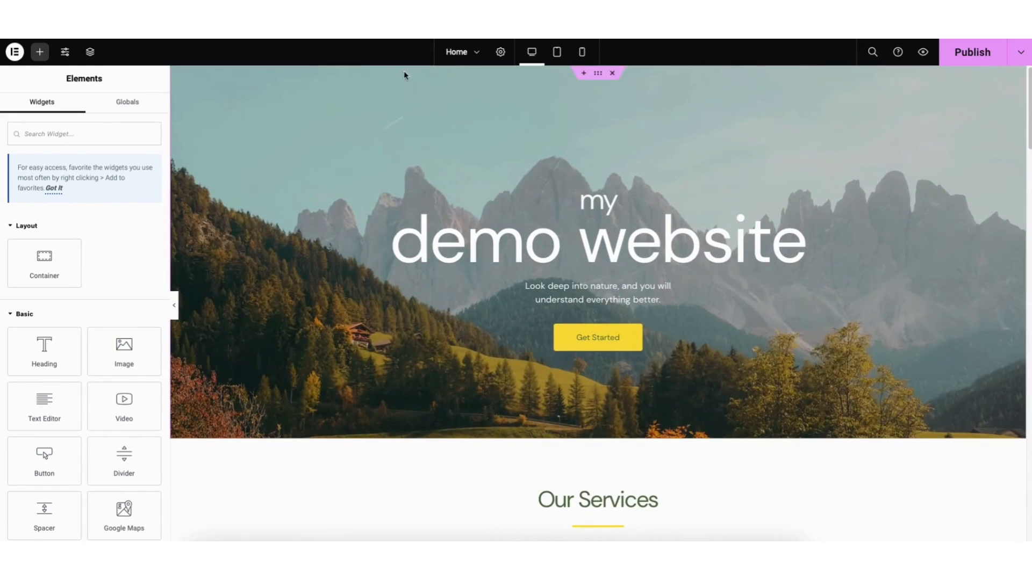
- Look over the site settings and review the home page's saved revisions in its history
{"action": "left_click", "coordinate": [65, 52]}
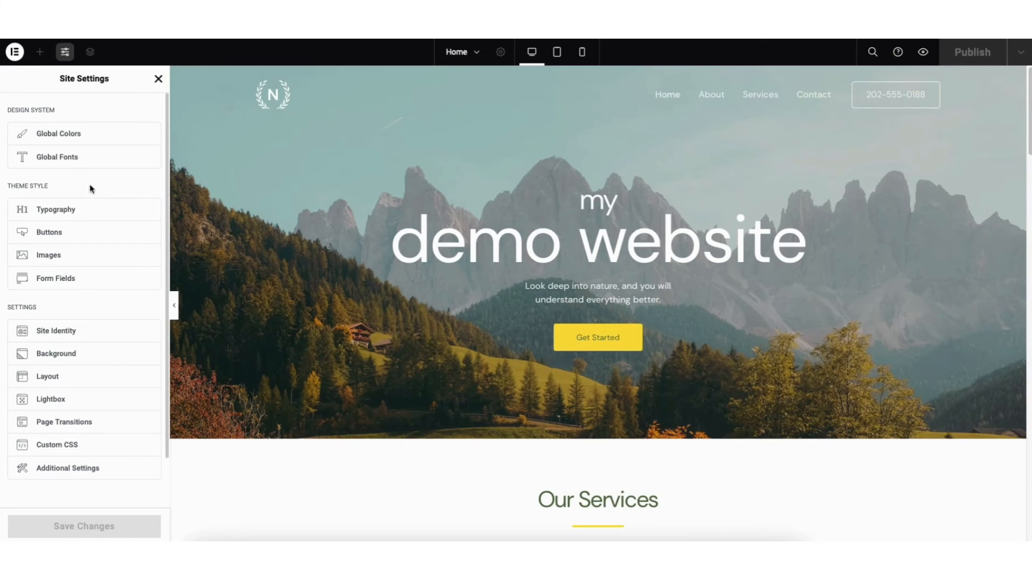
{"action": "left_click", "coordinate": [40, 52]}
{"action": "left_click", "coordinate": [15, 52]}
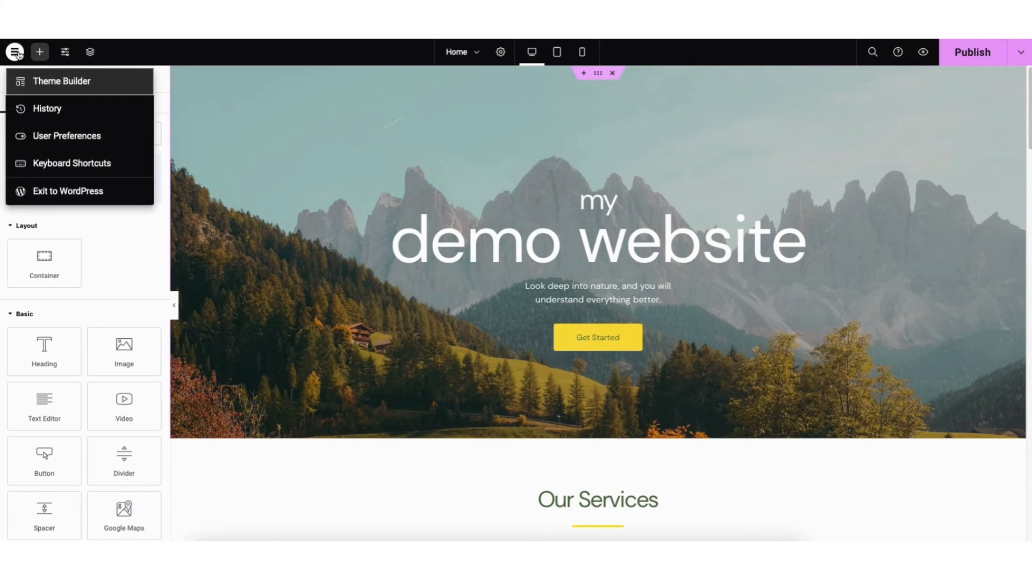
{"action": "left_click", "coordinate": [52, 117]}
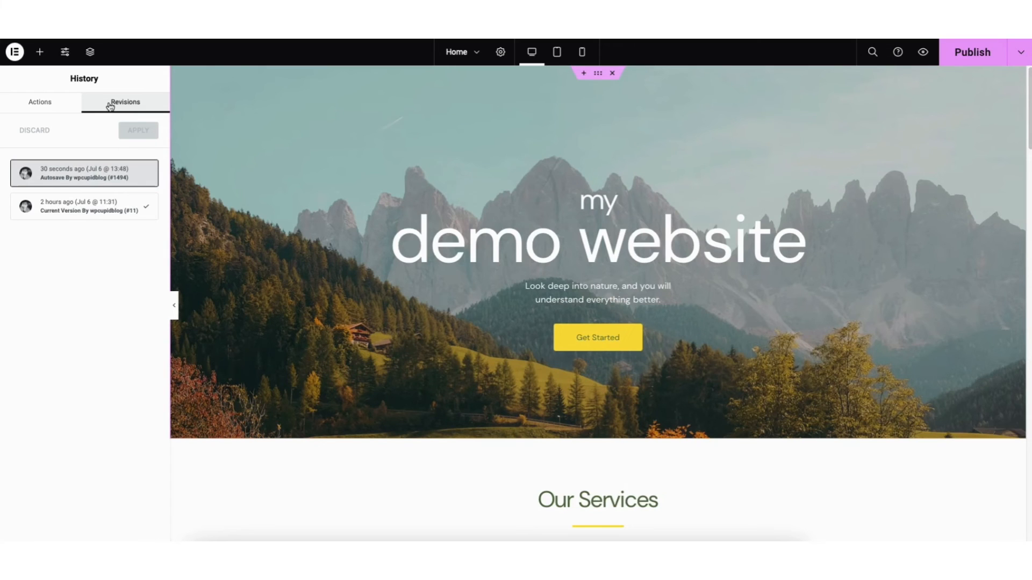
- Exit Elementor to WordPress and leave the Home page's block editor
{"action": "left_click", "coordinate": [14, 52]}
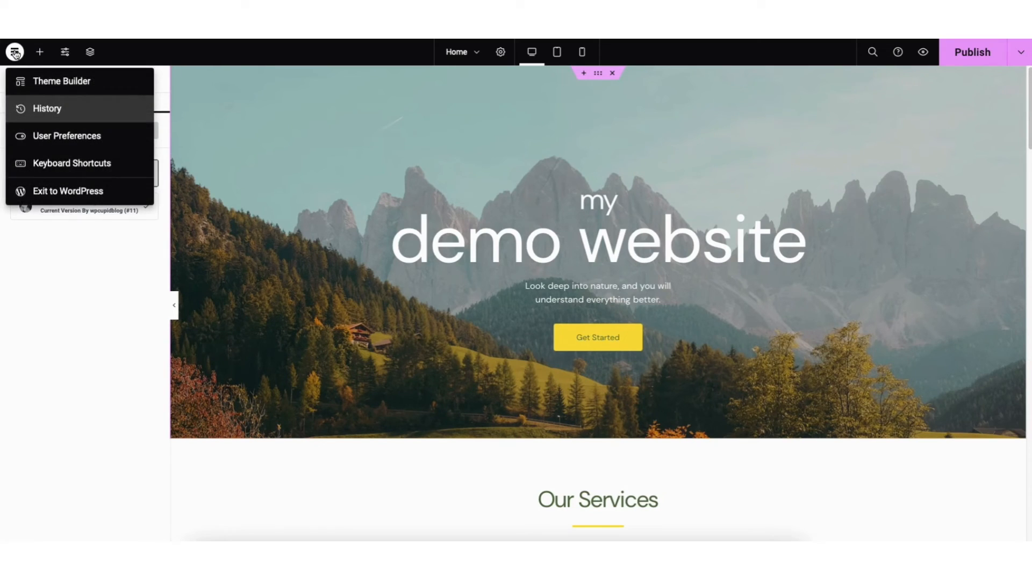
{"action": "left_click", "coordinate": [57, 193]}
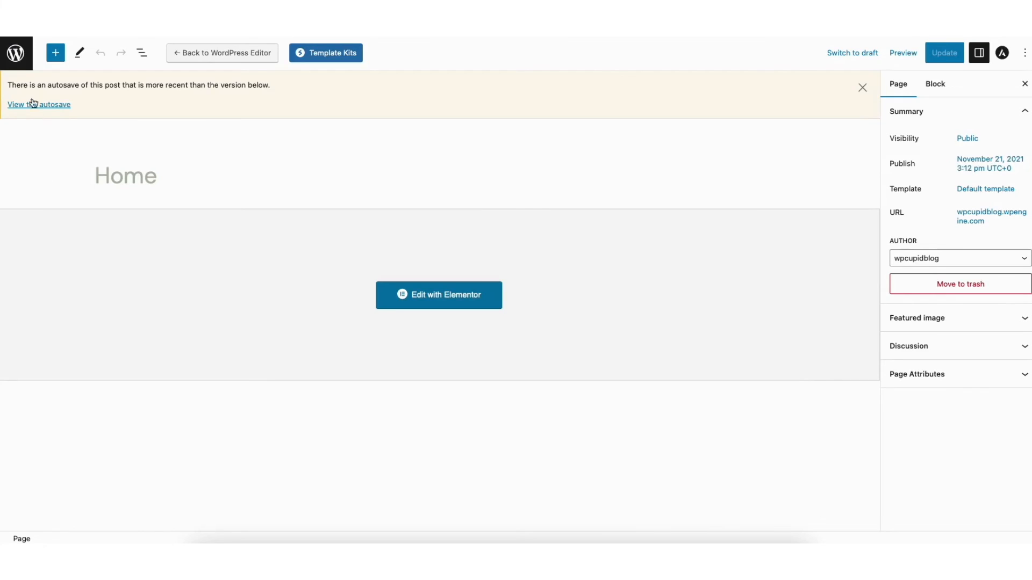
{"action": "left_click", "coordinate": [16, 53]}
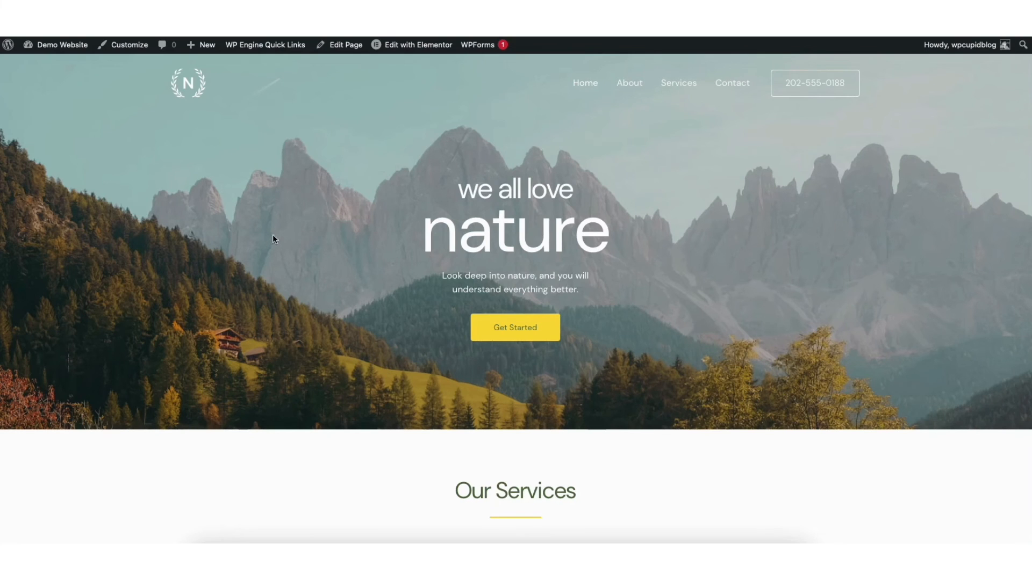
- View the live site's Services page and go to the WordPress dashboard
{"action": "left_click", "coordinate": [680, 84]}
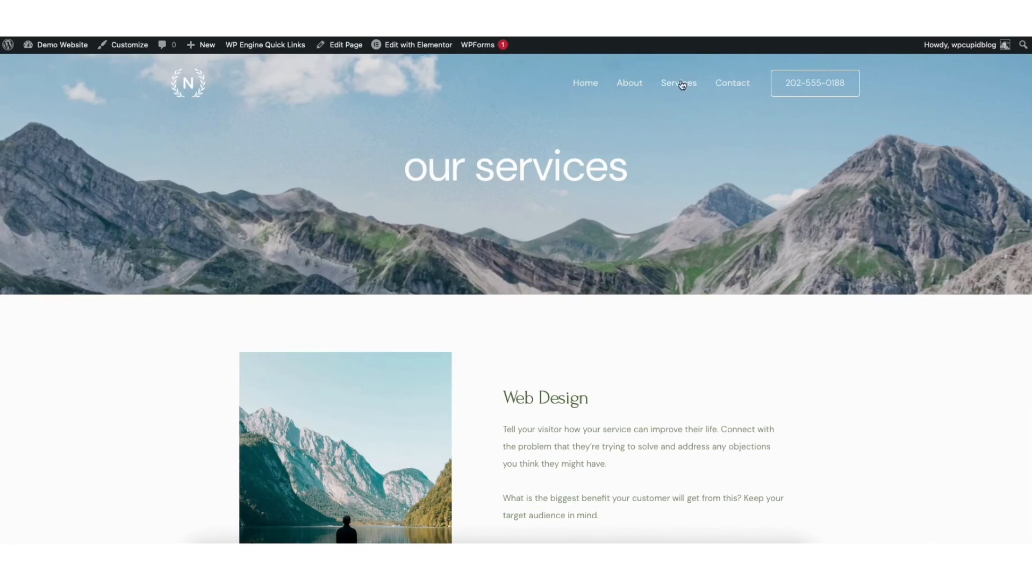
{"action": "mouse_move", "coordinate": [408, 50]}
{"action": "mouse_move", "coordinate": [56, 50]}
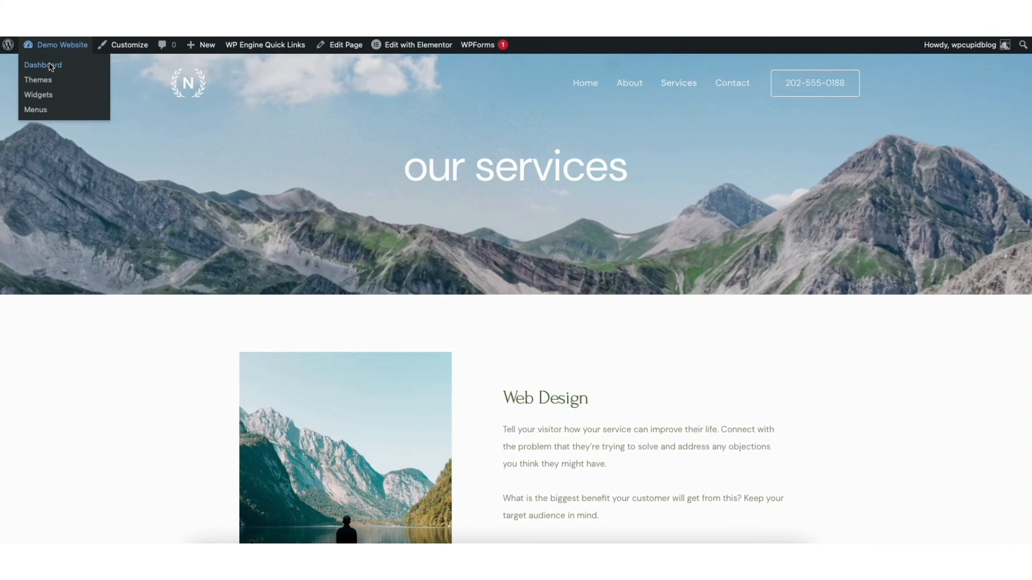
{"action": "left_click", "coordinate": [49, 65]}
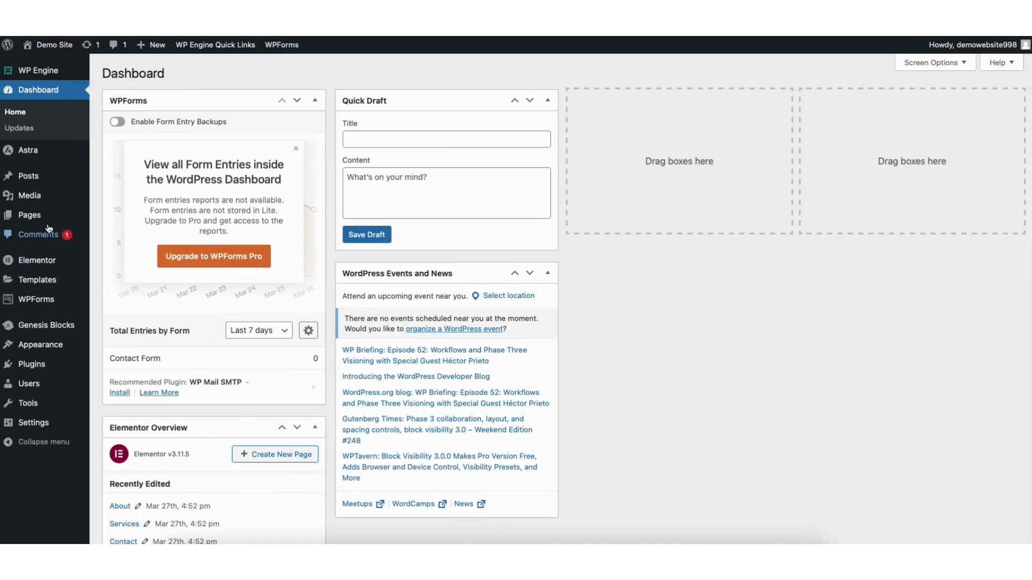
- Browse the list of all pages, the Media Library and the list of all posts
{"action": "mouse_move", "coordinate": [32, 216]}
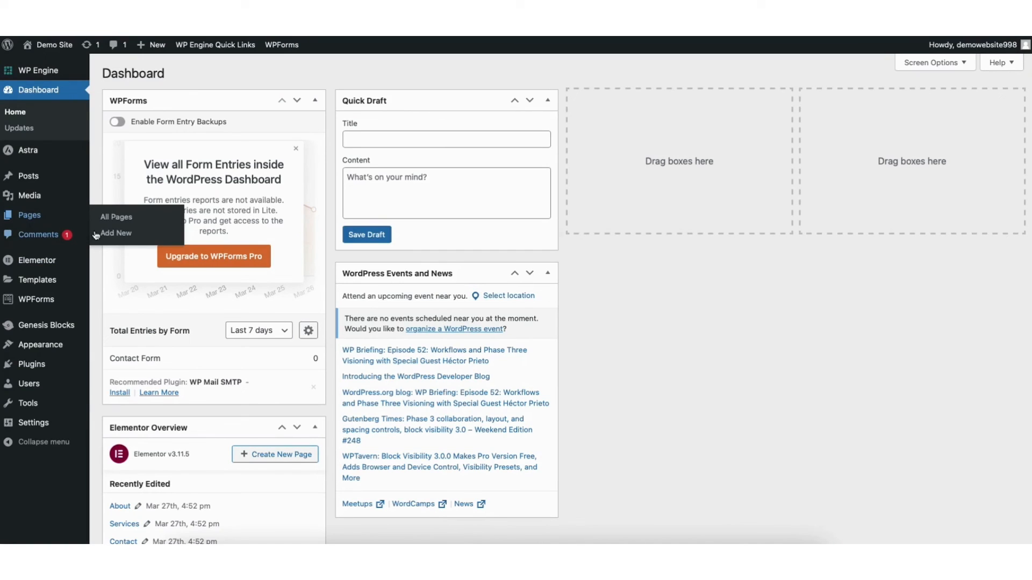
{"action": "left_click", "coordinate": [123, 218]}
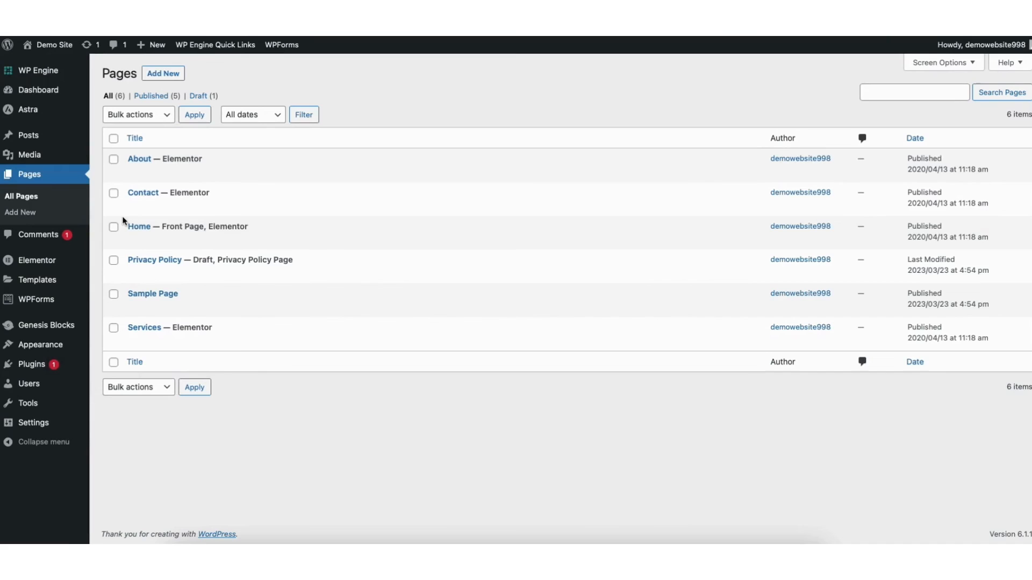
{"action": "mouse_move", "coordinate": [33, 157]}
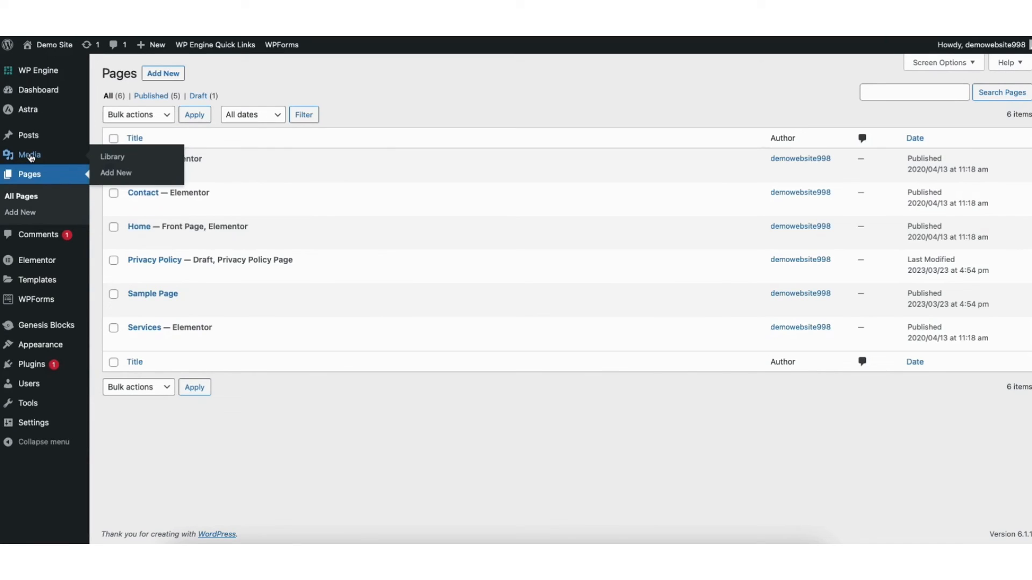
{"action": "left_click", "coordinate": [117, 160]}
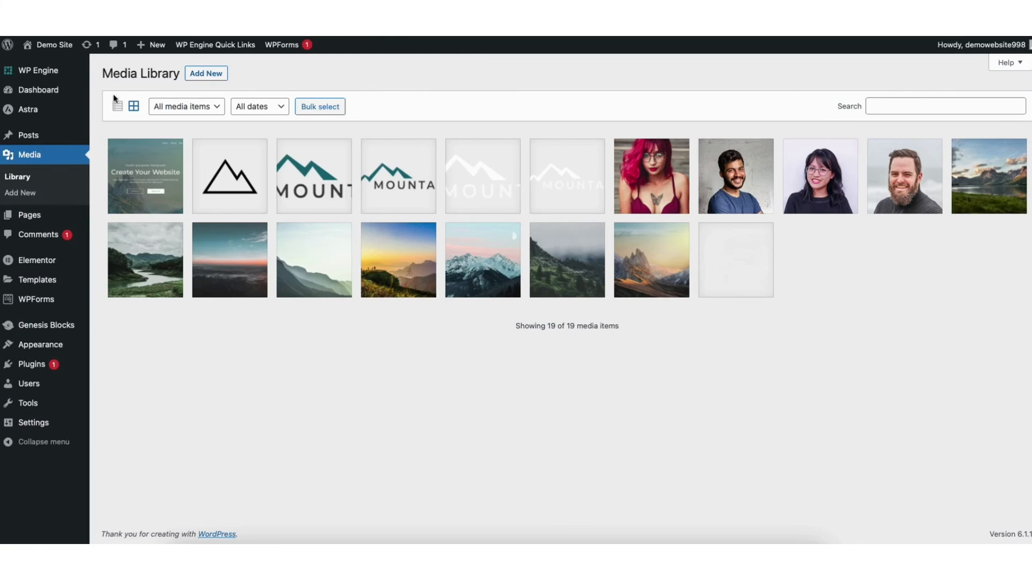
{"action": "mouse_move", "coordinate": [28, 137]}
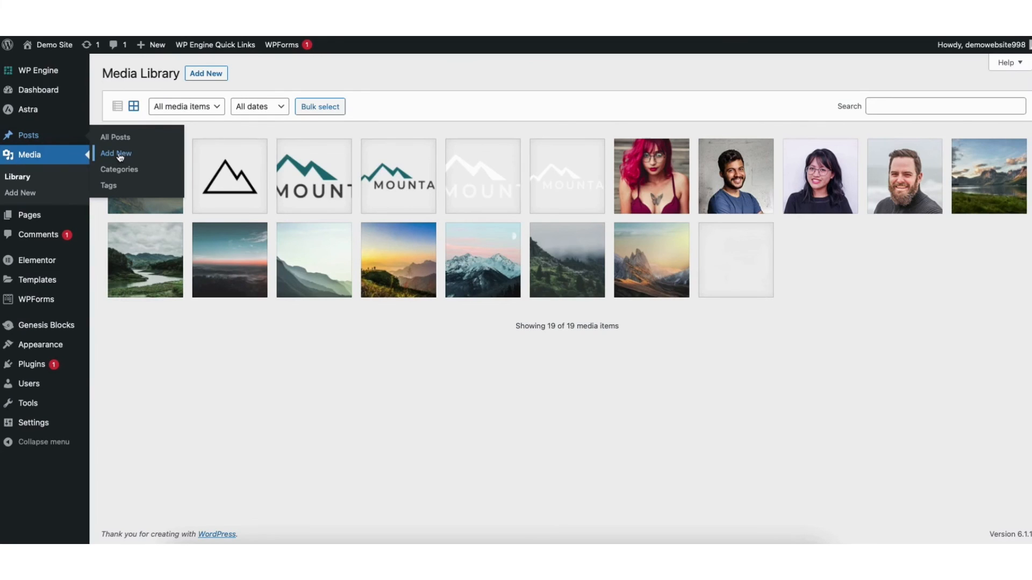
{"action": "left_click", "coordinate": [117, 138]}
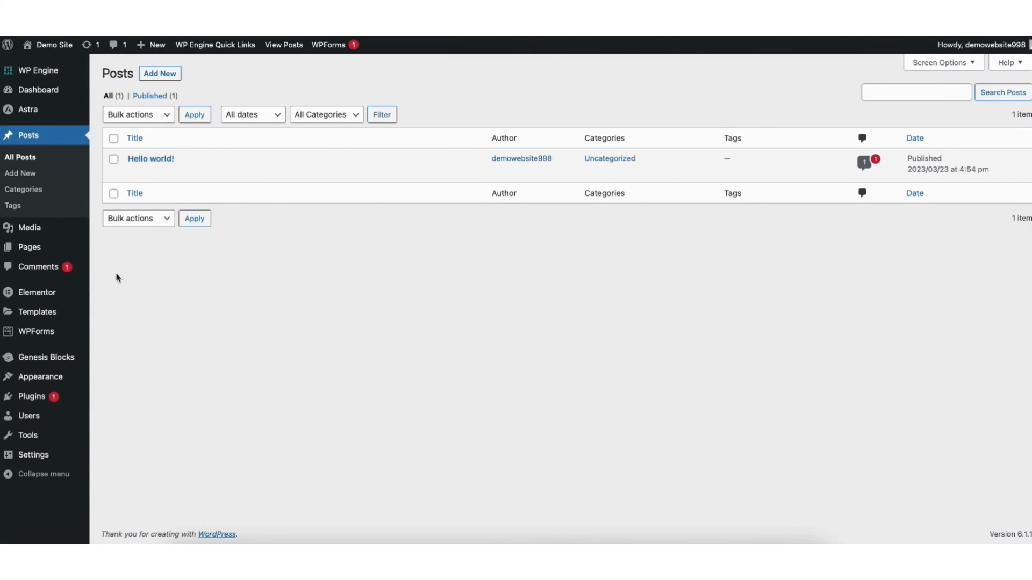
- Review the comment moderation options and browse the featured plugins available to add
{"action": "left_click", "coordinate": [44, 272]}
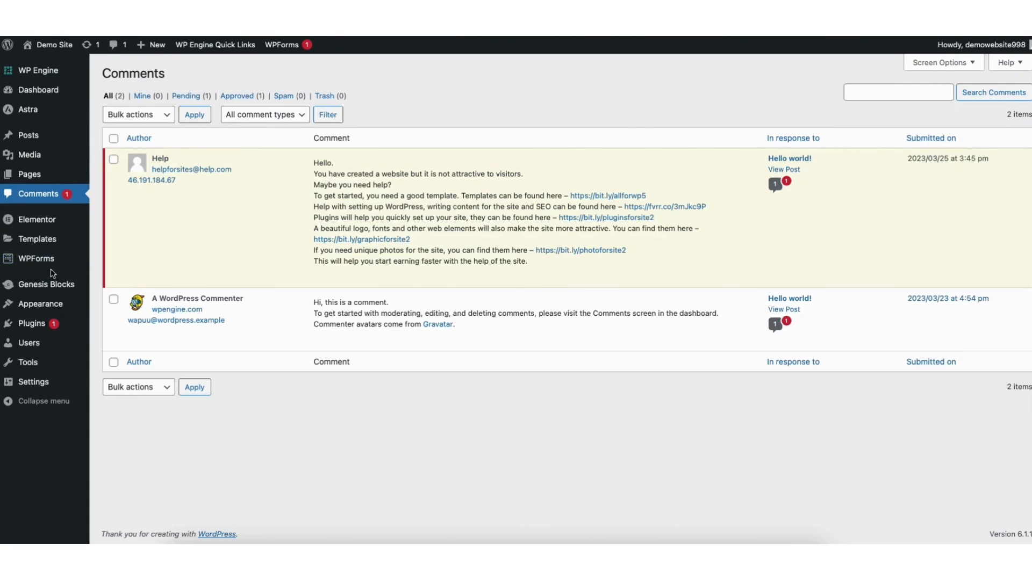
{"action": "mouse_move", "coordinate": [132, 264]}
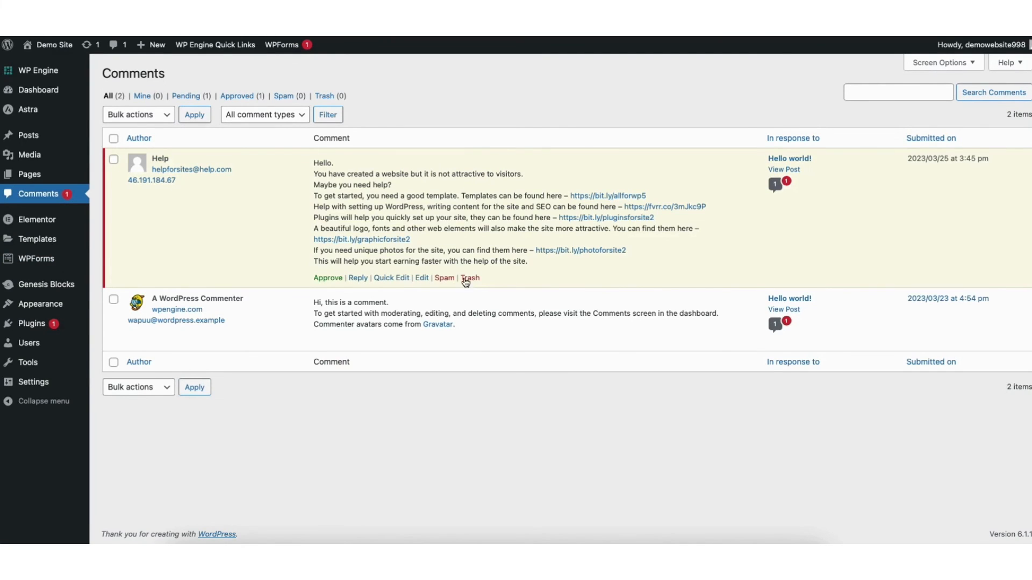
{"action": "mouse_move", "coordinate": [31, 327]}
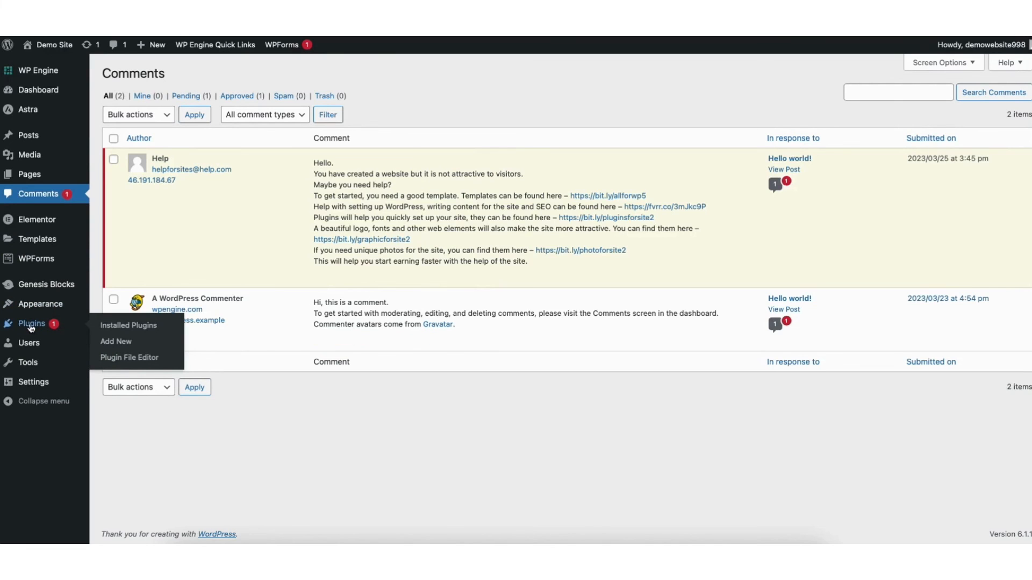
{"action": "left_click", "coordinate": [120, 342]}
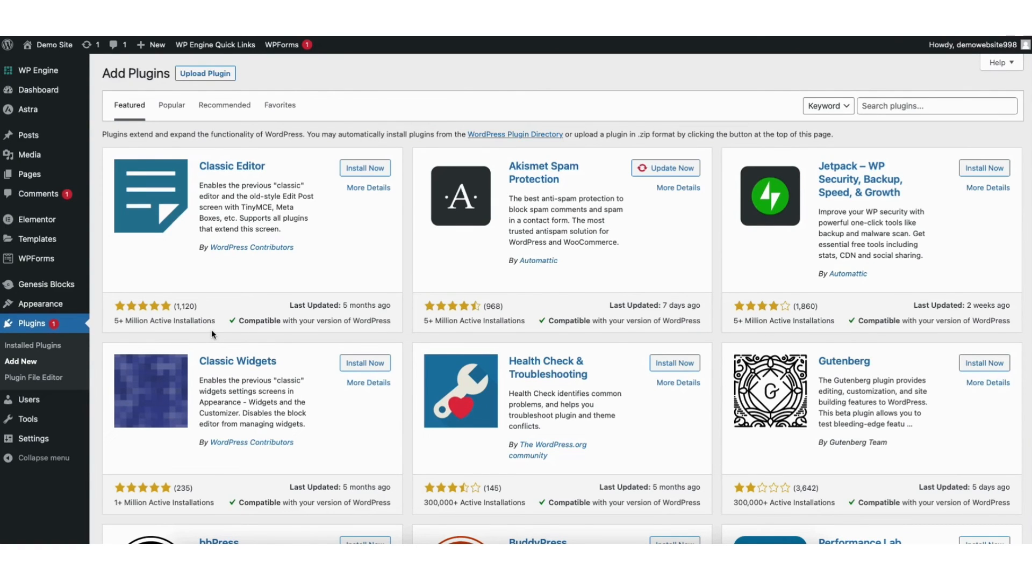
- Open the menu editor and try moving Company Profile below CSR Initiatives in the about us menu
{"action": "mouse_move", "coordinate": [37, 307]}
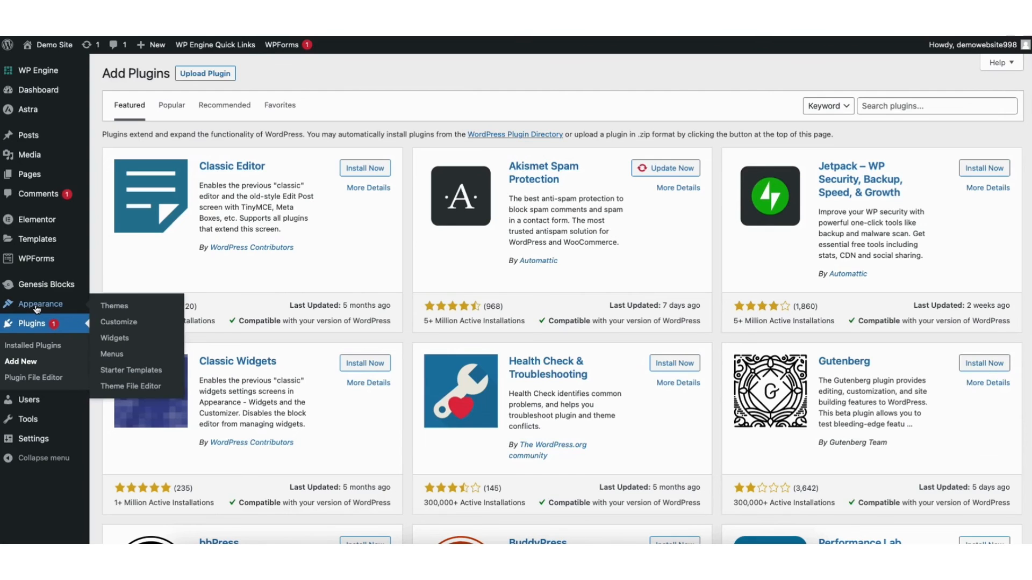
{"action": "left_click", "coordinate": [115, 354]}
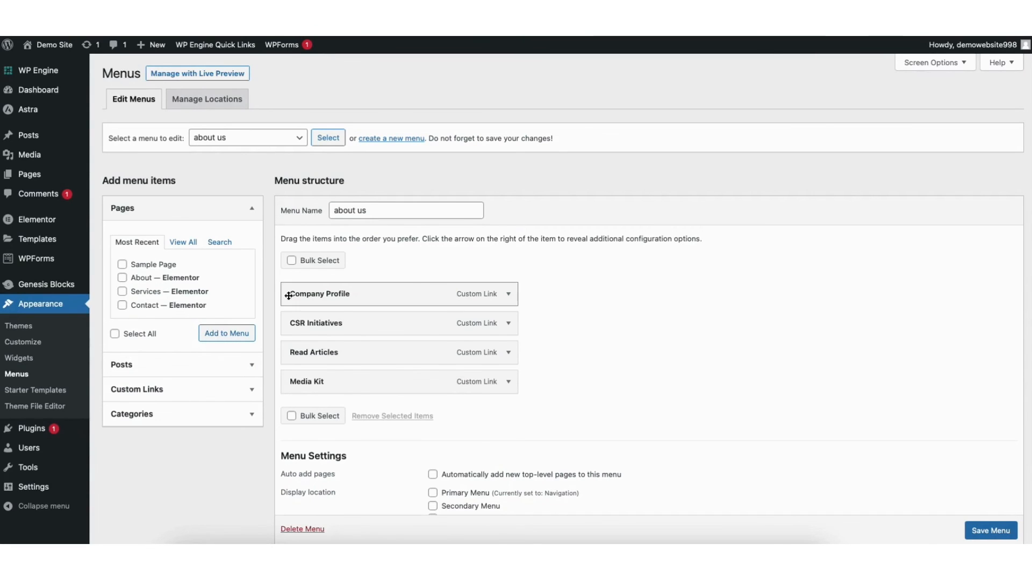
{"action": "left_click_drag", "start_coordinate": [287, 296], "coordinate": [313, 325]}
{"action": "left_click", "coordinate": [509, 324]}
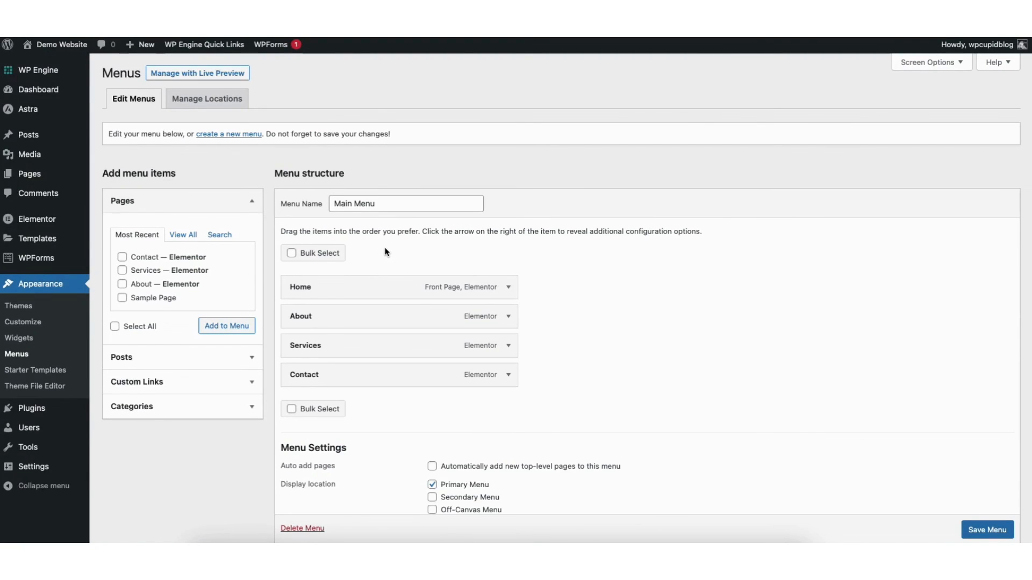
- Add Sample Page to the Main Menu and nest it as a sub item under Services
{"action": "left_click", "coordinate": [123, 298]}
{"action": "left_click", "coordinate": [226, 326]}
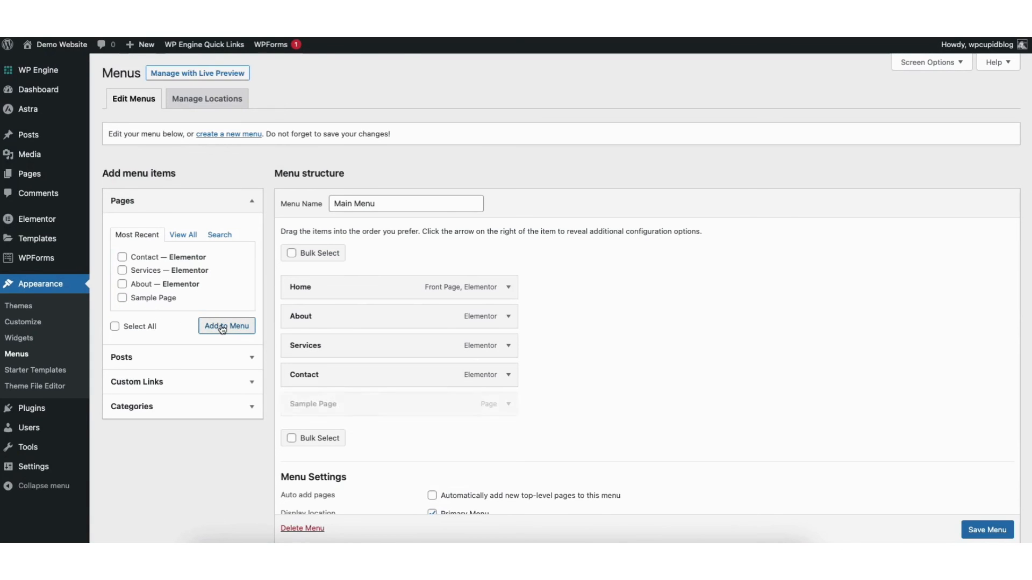
{"action": "left_click_drag", "start_coordinate": [315, 409], "coordinate": [334, 378]}
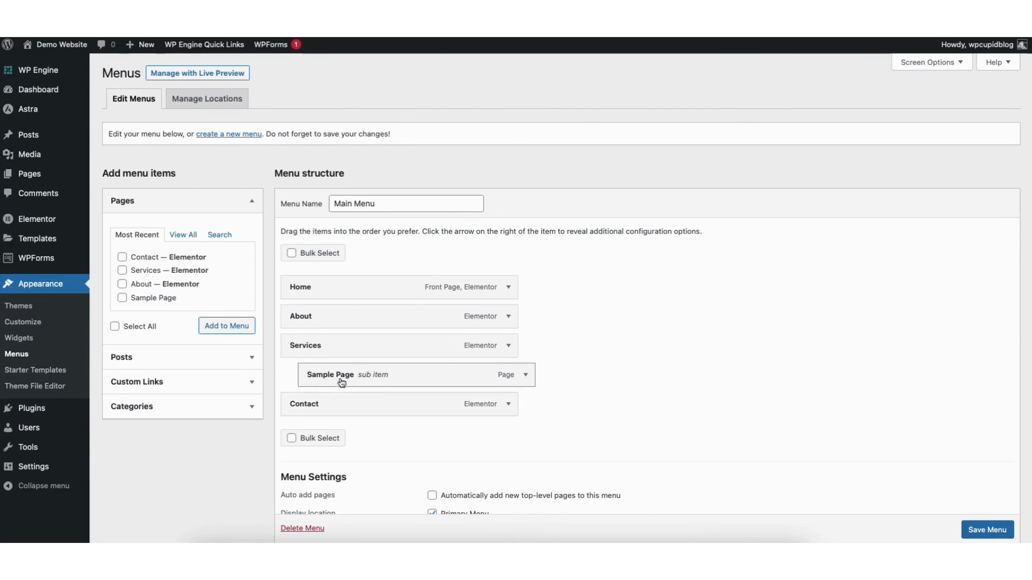
- Add a second Sample Page to the Main Menu as a sub item of Services, below the first one
{"action": "left_click", "coordinate": [122, 298]}
{"action": "left_click", "coordinate": [216, 328]}
{"action": "left_click_drag", "start_coordinate": [310, 436], "coordinate": [337, 403]}
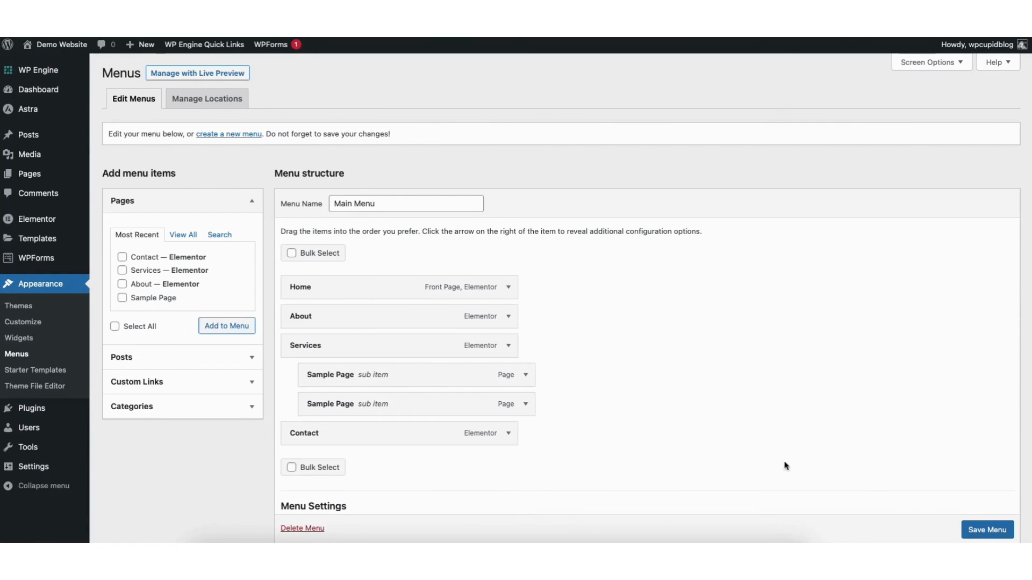
- Save the Main Menu and check the Services submenu on the live site
{"action": "left_click", "coordinate": [987, 532]}
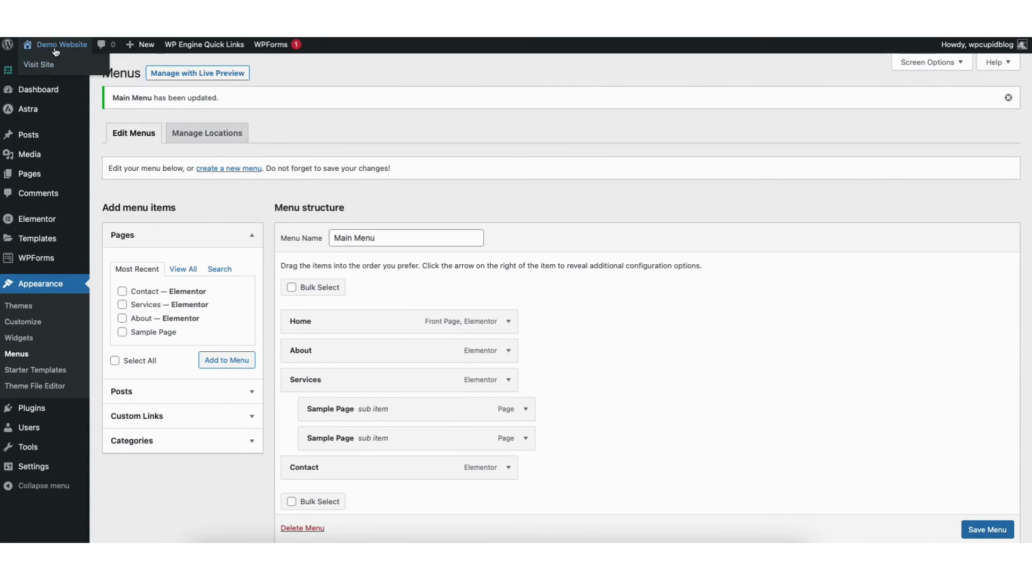
{"action": "left_click", "coordinate": [38, 69]}
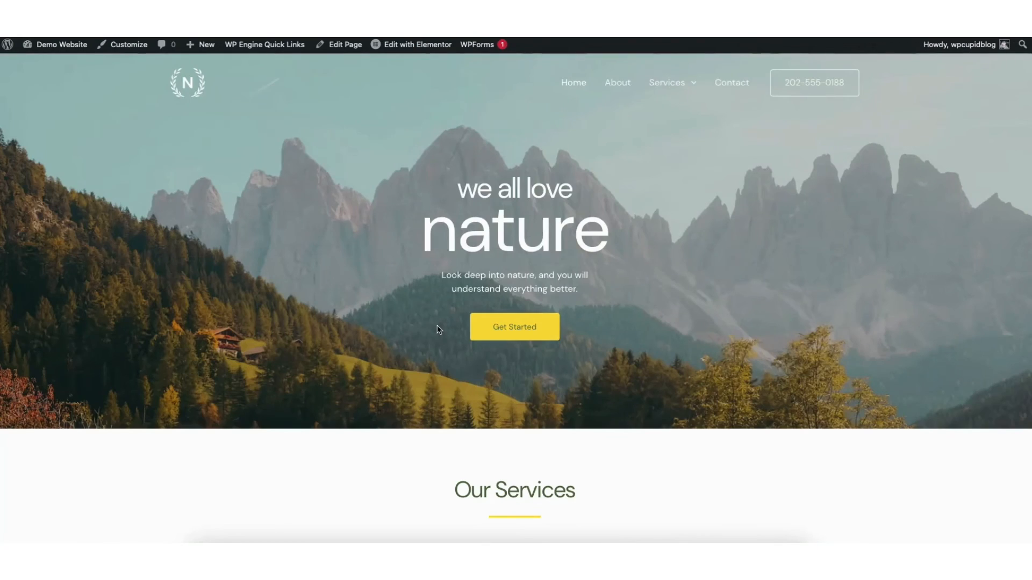
{"action": "mouse_move", "coordinate": [677, 86]}
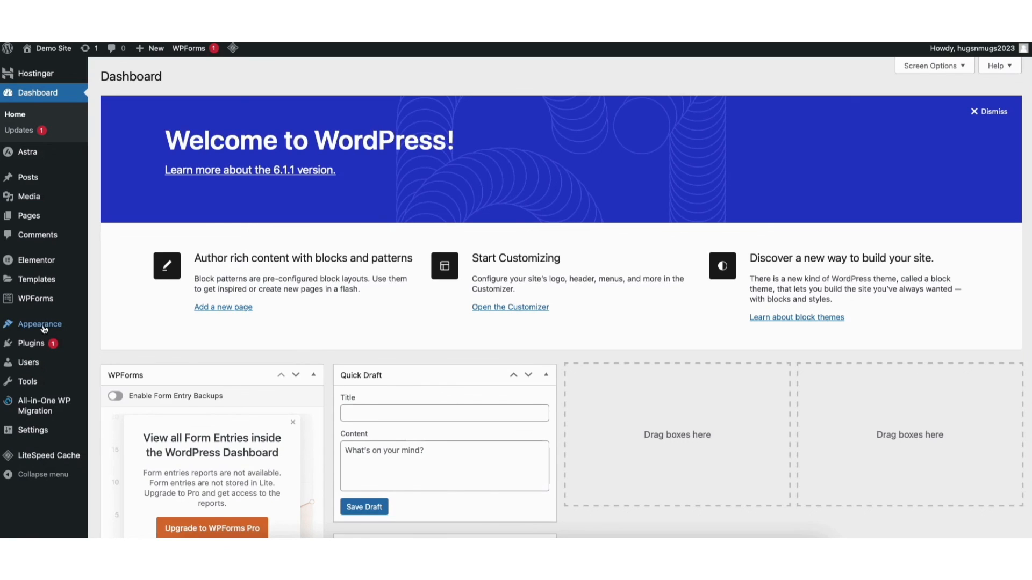
- Open the Footer Builder in the theme customizer and show the HTML 1 element's settings
{"action": "mouse_move", "coordinate": [41, 329]}
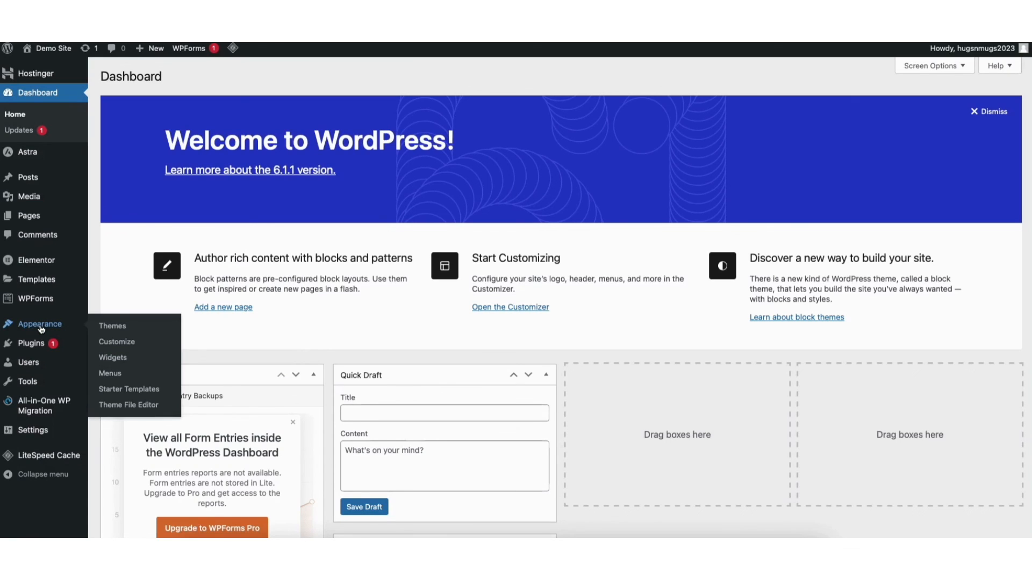
{"action": "left_click", "coordinate": [122, 345]}
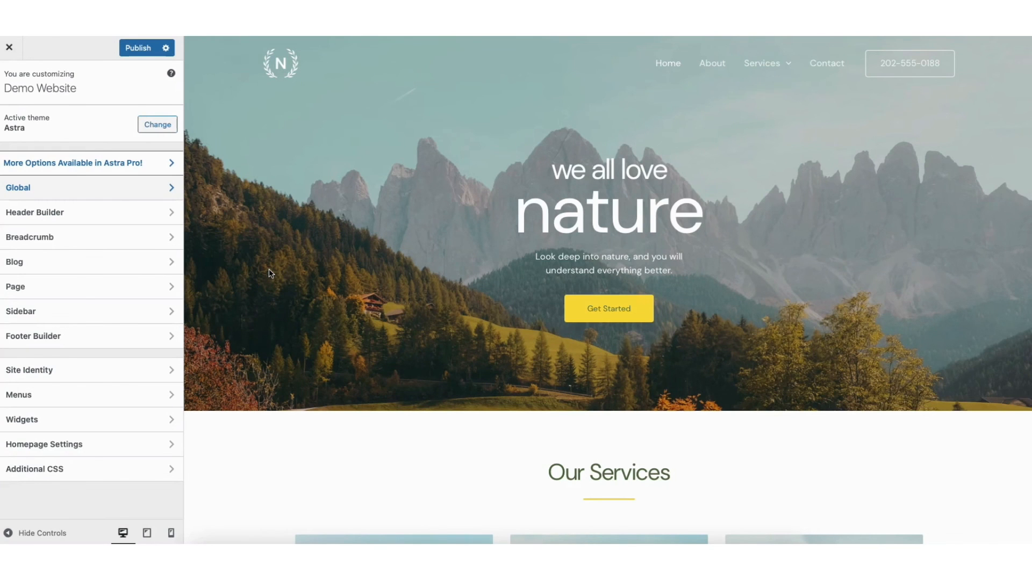
{"action": "left_click", "coordinate": [72, 342]}
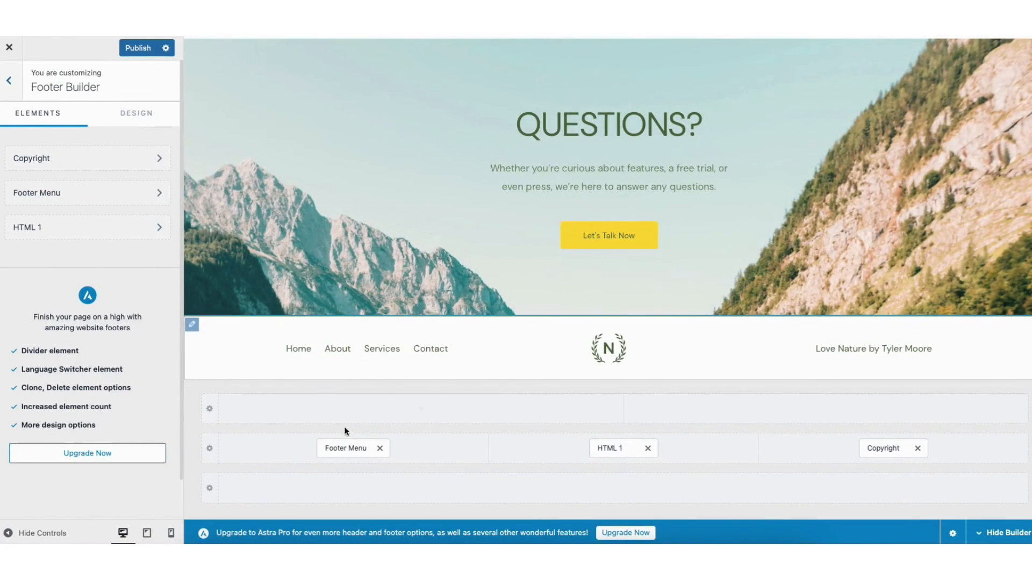
{"action": "left_click", "coordinate": [616, 450]}
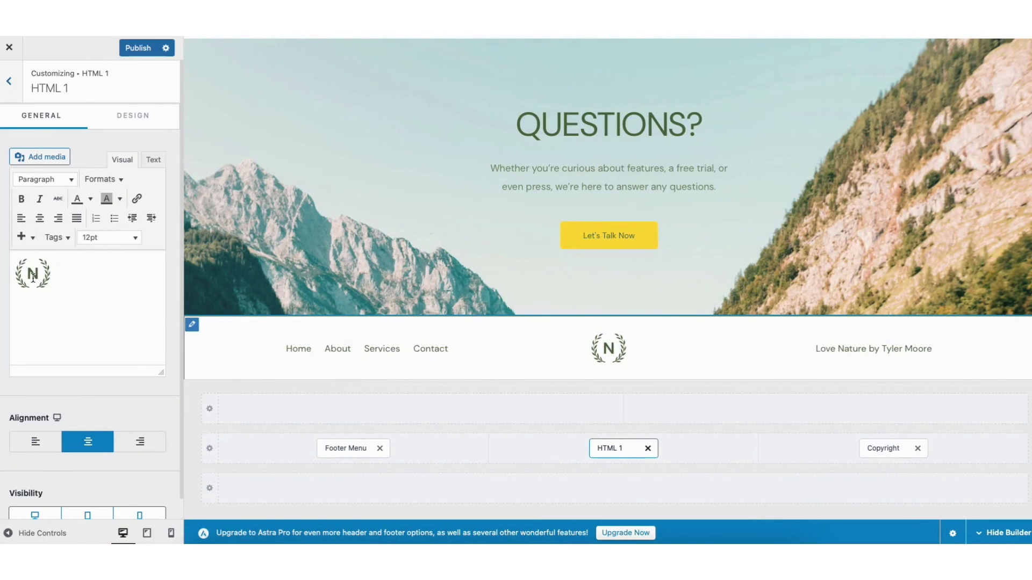
- Add Widget 1 to the first column of the footer's upper row and open its design settings
{"action": "left_click", "coordinate": [422, 409]}
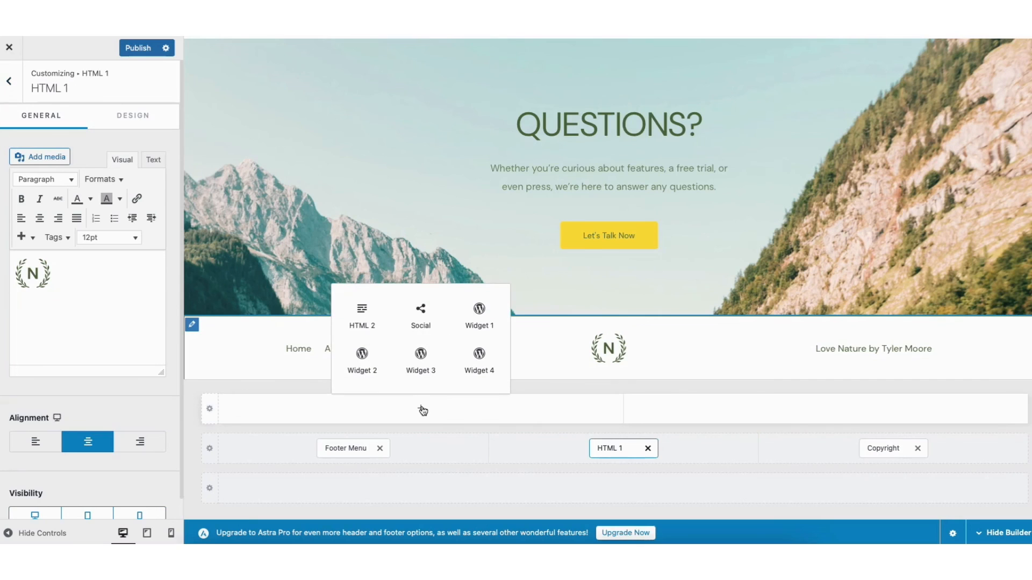
{"action": "left_click", "coordinate": [477, 311]}
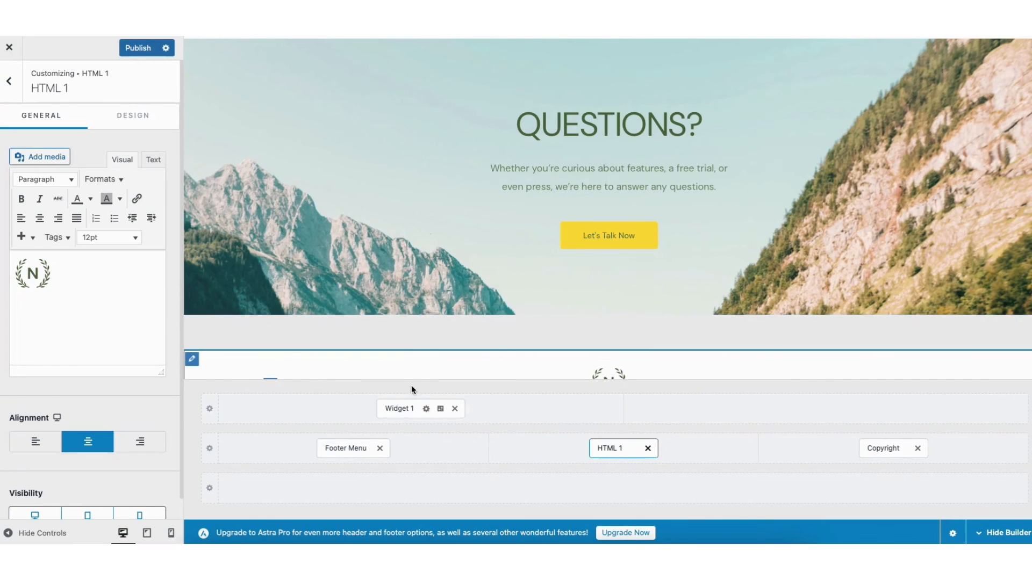
{"action": "left_click", "coordinate": [440, 410]}
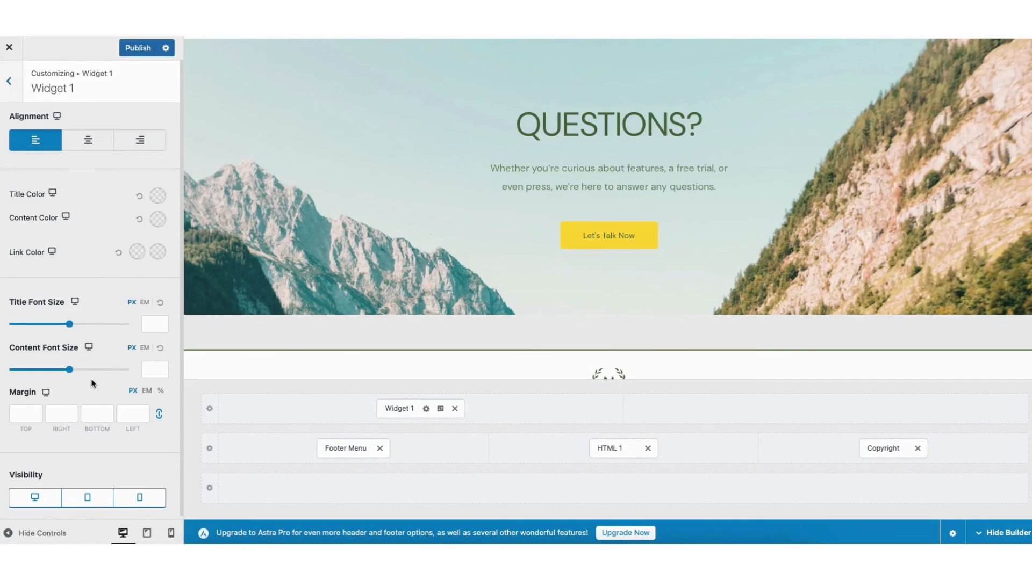
- Remove Widget 1 from the footer's upper row and view the Primary Footer settings and the elements available for the empty column
{"action": "left_click", "coordinate": [454, 409]}
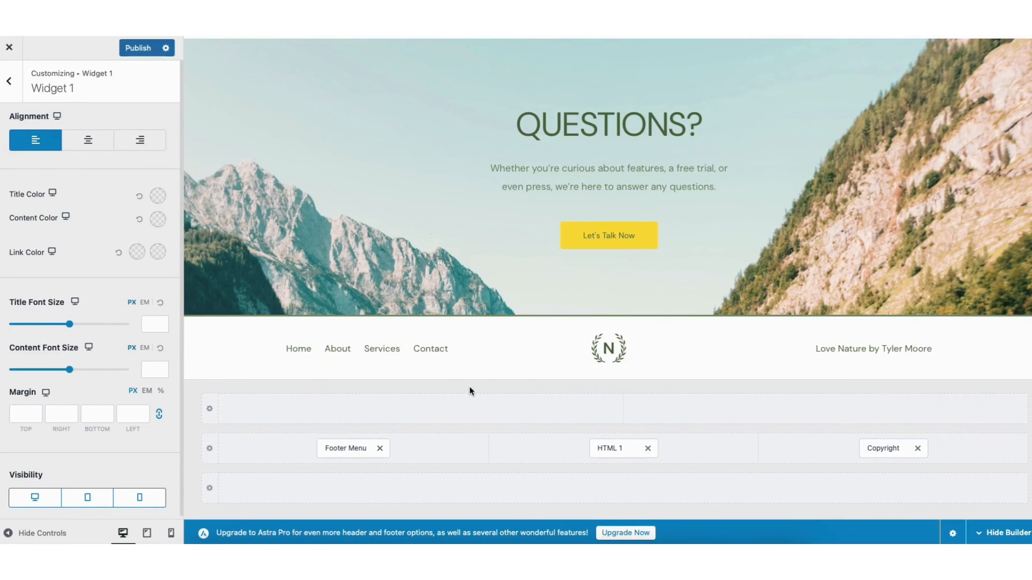
{"action": "mouse_move", "coordinate": [199, 330]}
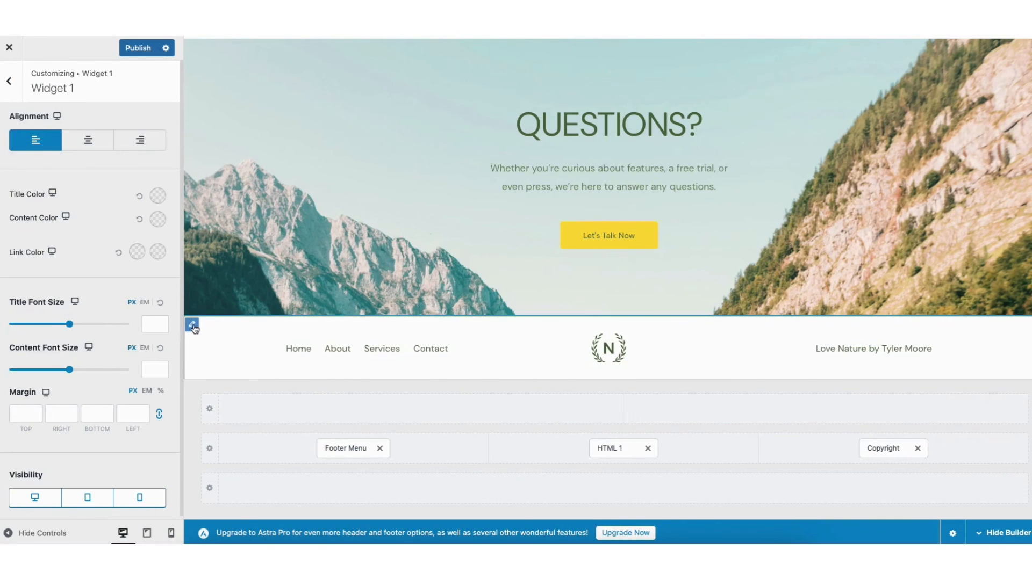
{"action": "left_click", "coordinate": [192, 326]}
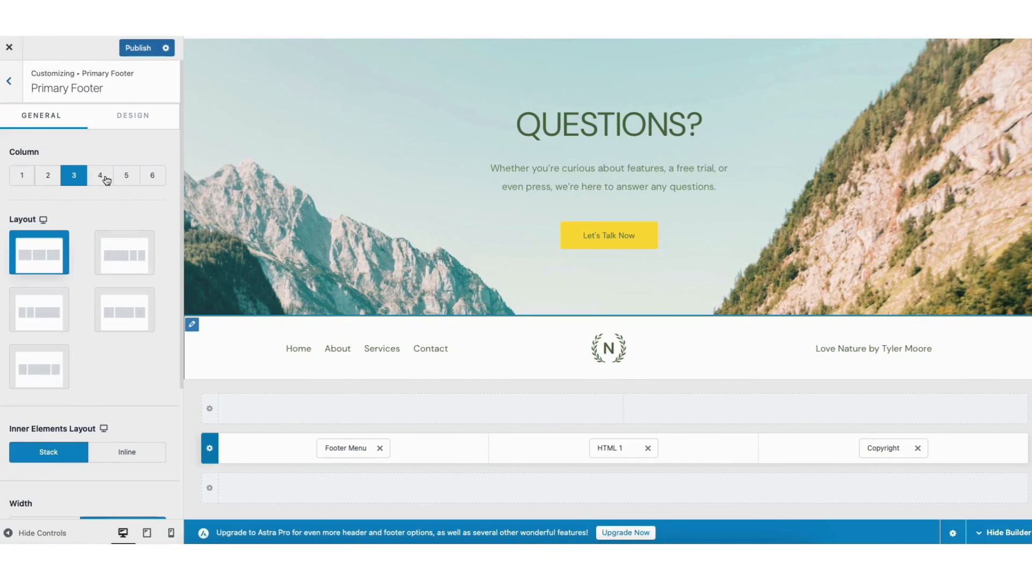
{"action": "left_click", "coordinate": [421, 410]}
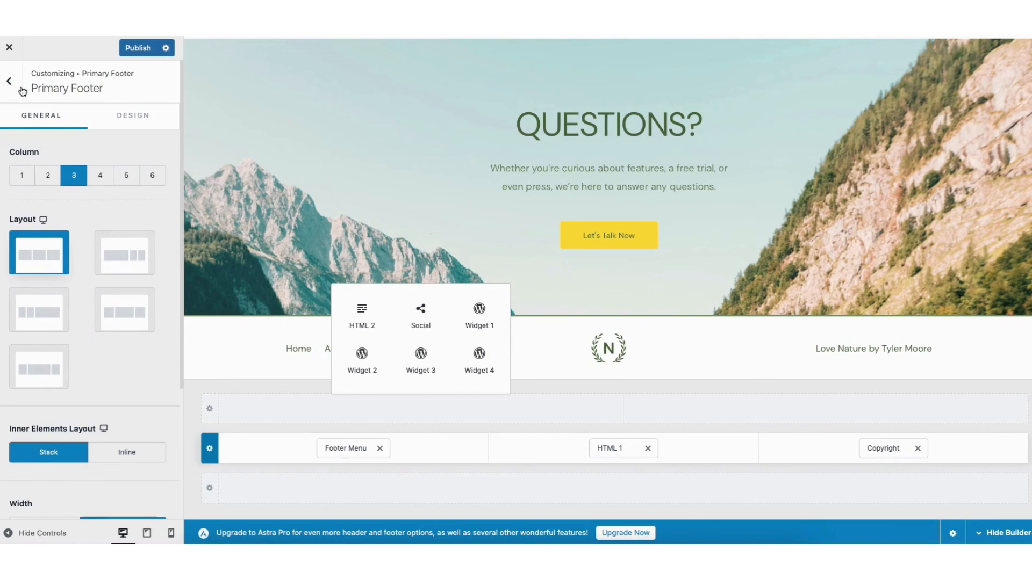
{"action": "left_click", "coordinate": [11, 82]}
{"action": "left_click", "coordinate": [12, 81]}
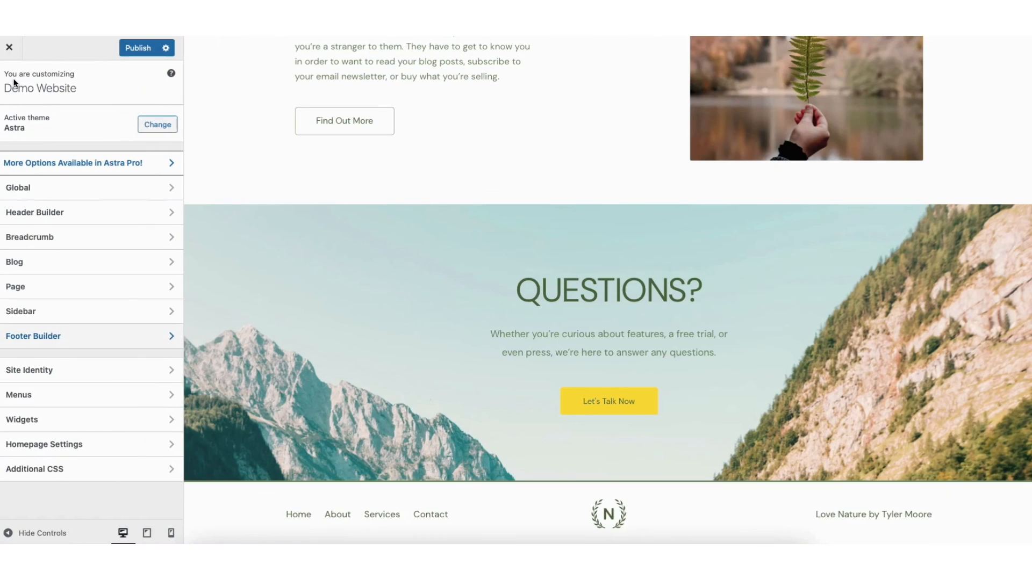
- Show the file upload and media library options for the site icon in Site Identity without choosing an image
{"action": "left_click", "coordinate": [47, 377]}
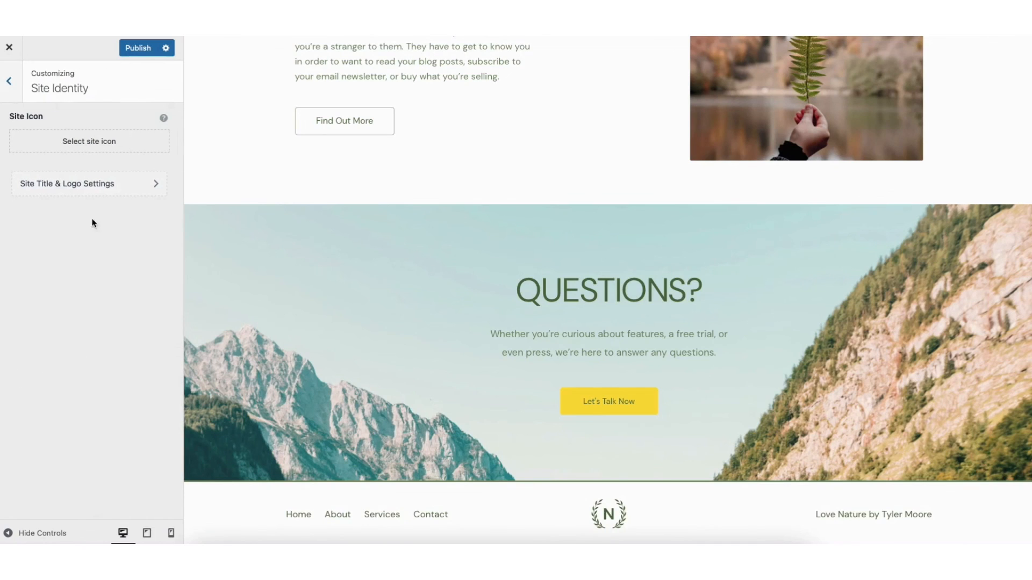
{"action": "left_click", "coordinate": [93, 144]}
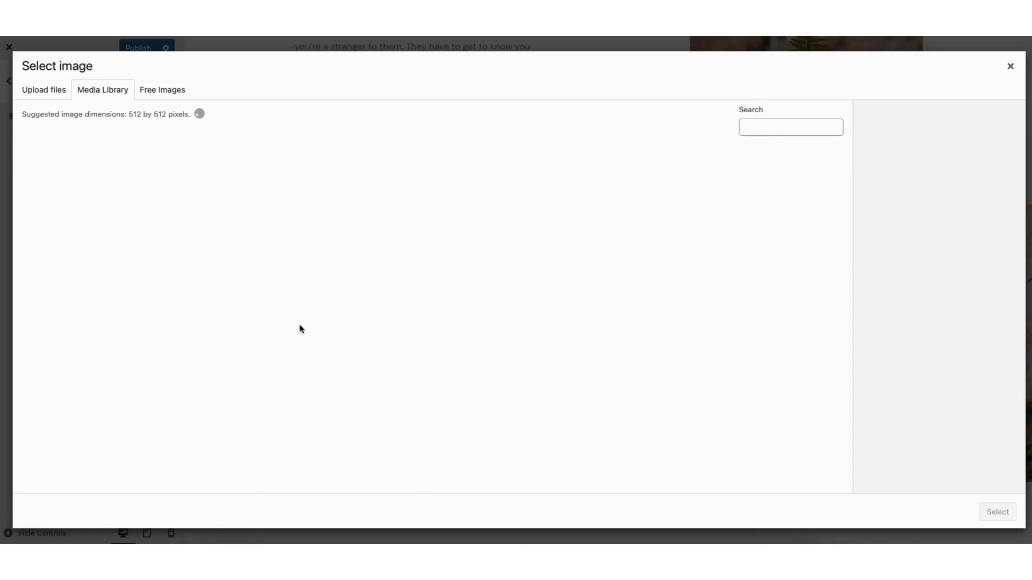
{"action": "left_click", "coordinate": [56, 92]}
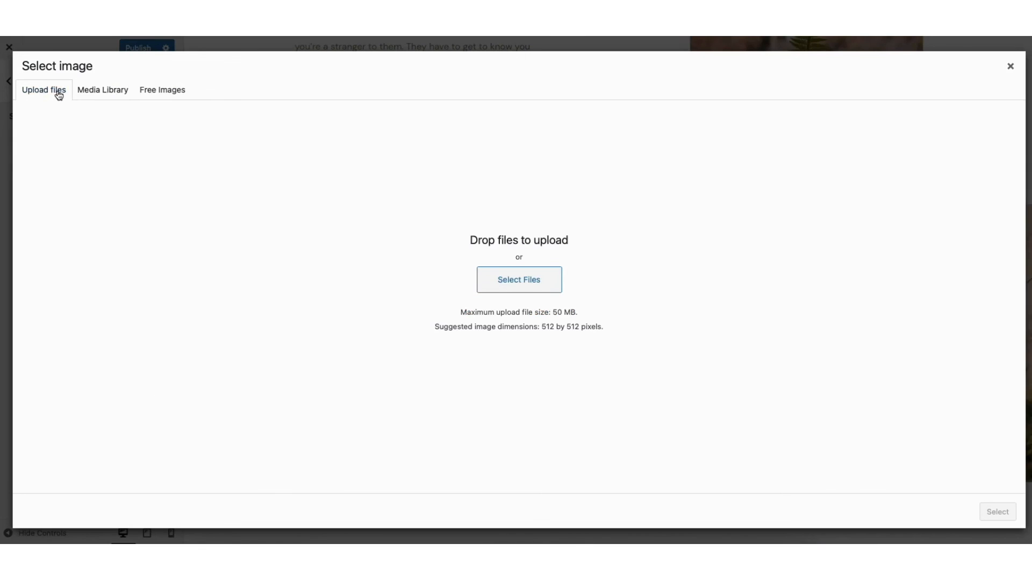
{"action": "left_click", "coordinate": [106, 91]}
{"action": "left_click", "coordinate": [1010, 66]}
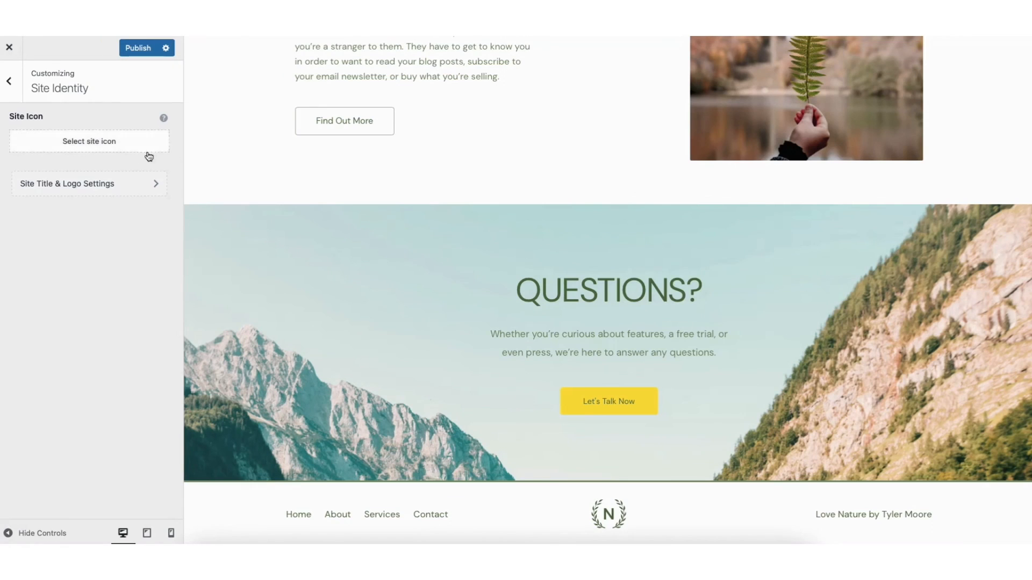
- View the Site Title & Logo settings and return to the customizer's main list
{"action": "left_click", "coordinate": [89, 185]}
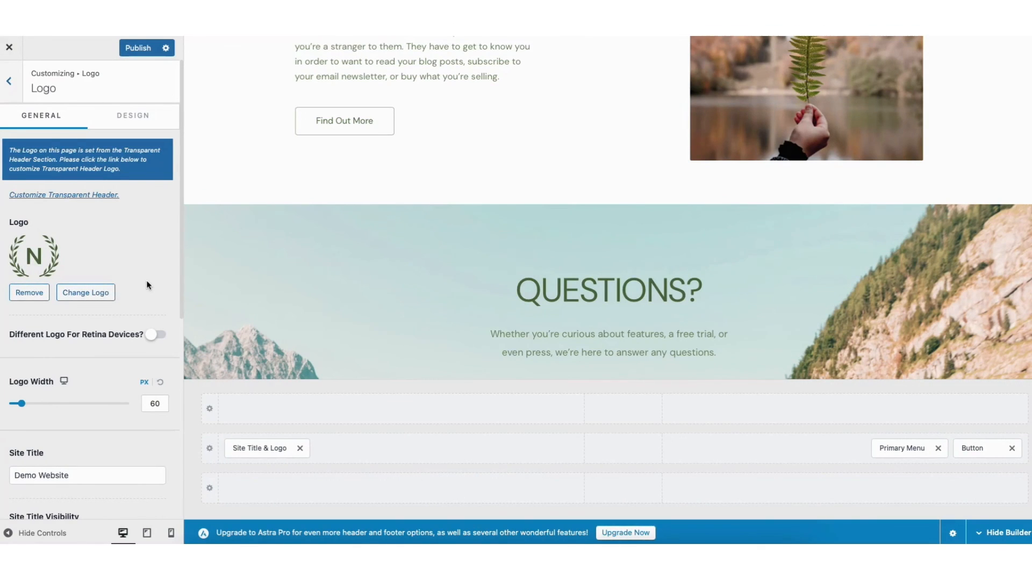
{"action": "left_click", "coordinate": [12, 84]}
{"action": "left_click", "coordinate": [13, 85]}
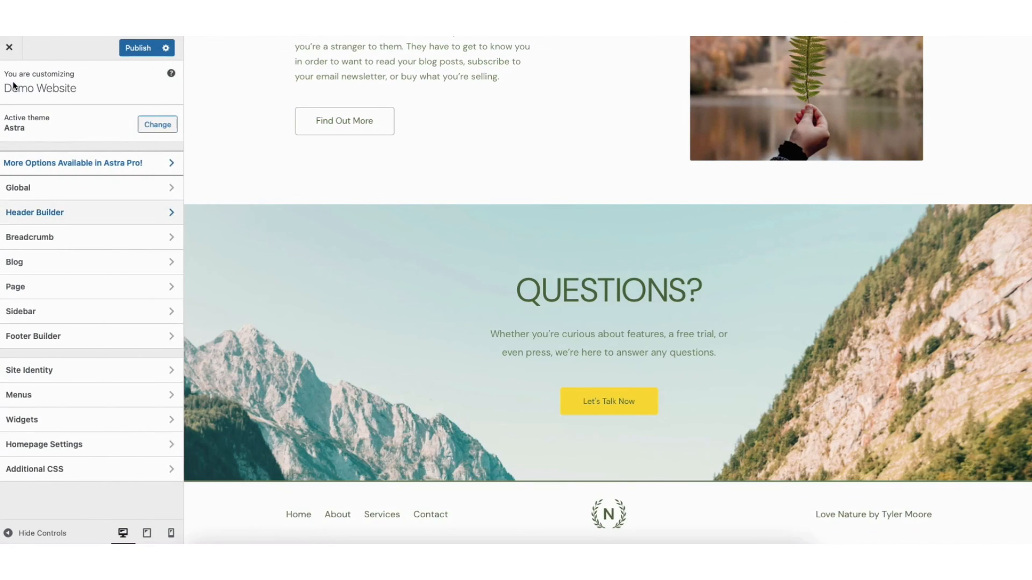
- Look through the theme's Global settings for Typography, Colors and Buttons
{"action": "left_click", "coordinate": [43, 187]}
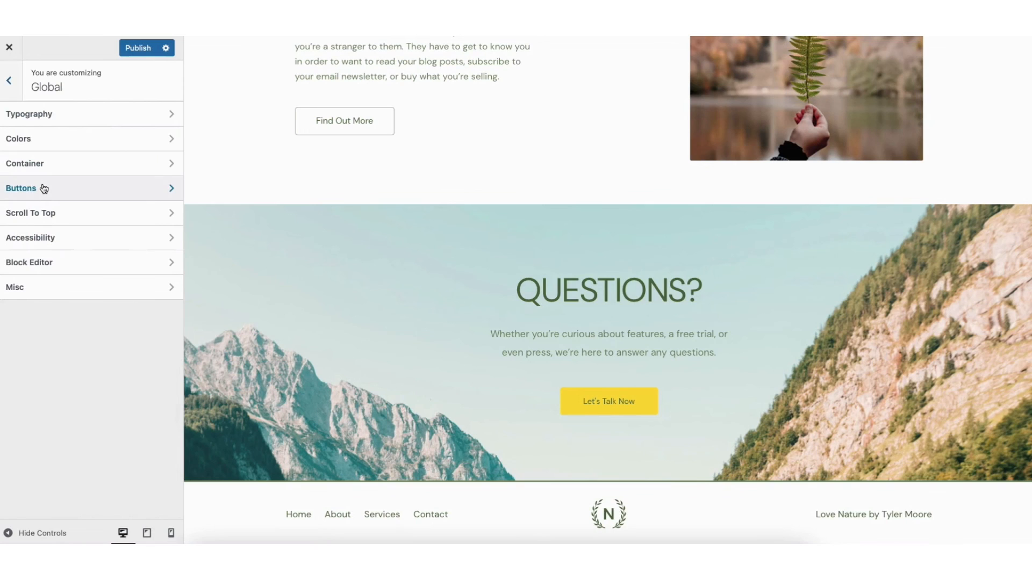
{"action": "left_click", "coordinate": [147, 113]}
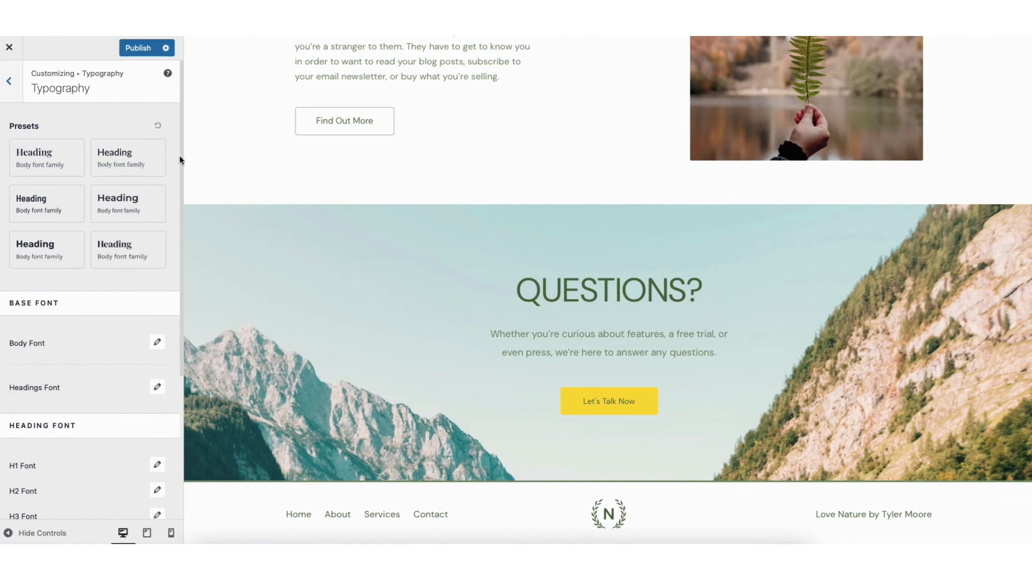
{"action": "left_click", "coordinate": [10, 81]}
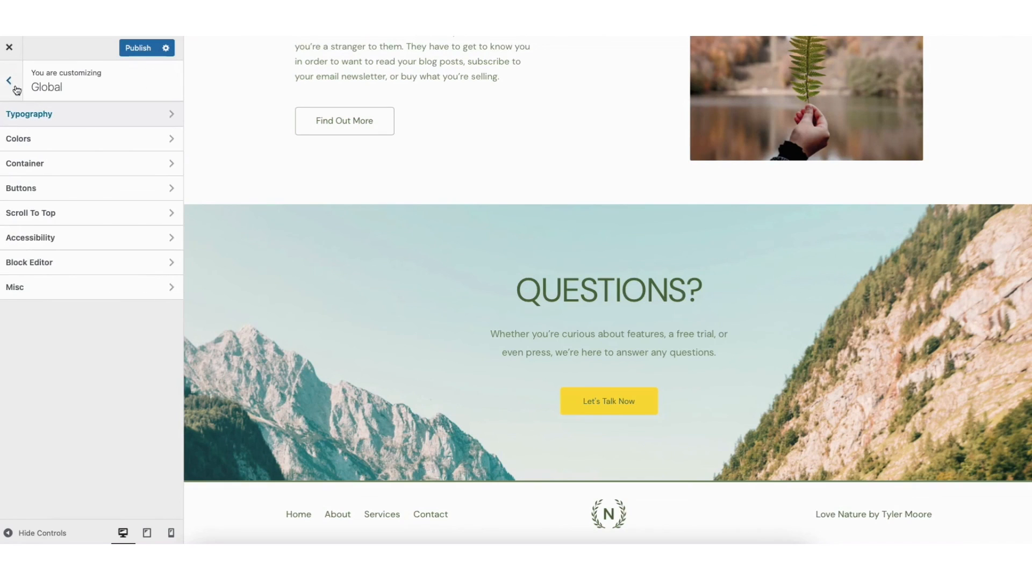
{"action": "left_click", "coordinate": [60, 139]}
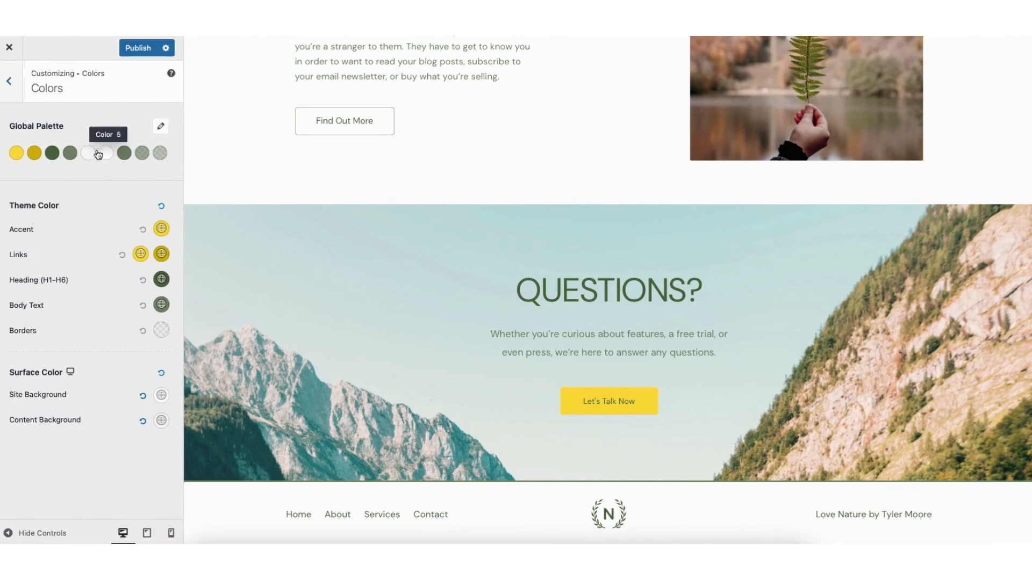
{"action": "left_click", "coordinate": [12, 82]}
{"action": "left_click", "coordinate": [85, 191]}
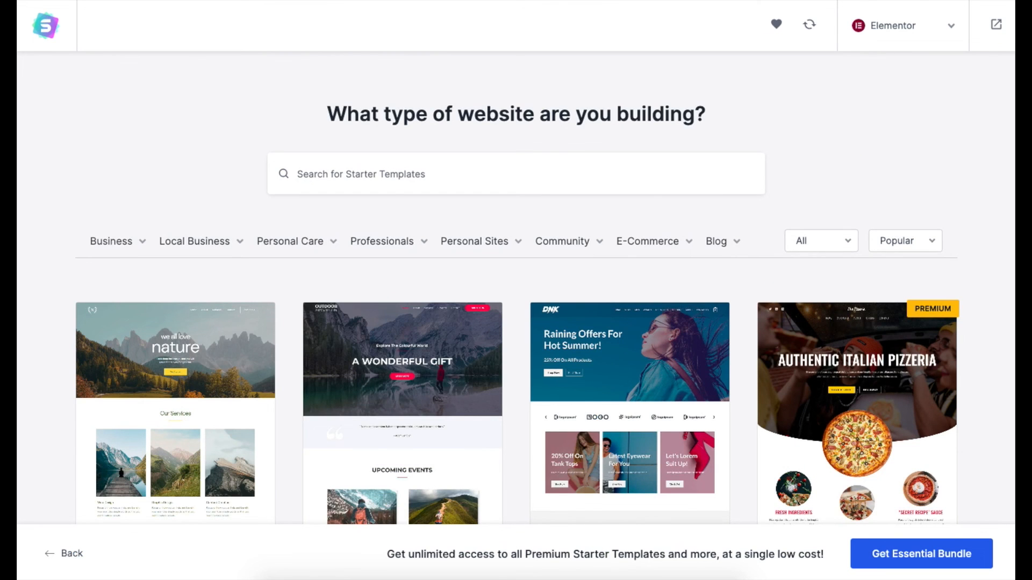
- Browse the Elementor starter templates
{"action": "scroll", "coordinate": [516, 290], "scroll_direction": "down", "scroll_amount": 5}
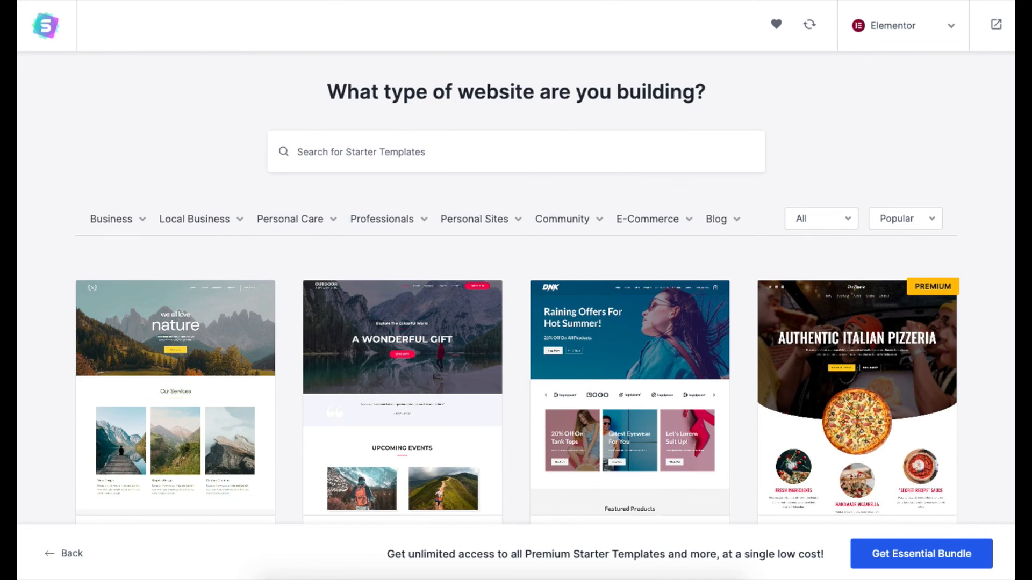
{"action": "scroll", "coordinate": [516, 291], "scroll_direction": "down", "scroll_amount": 4}
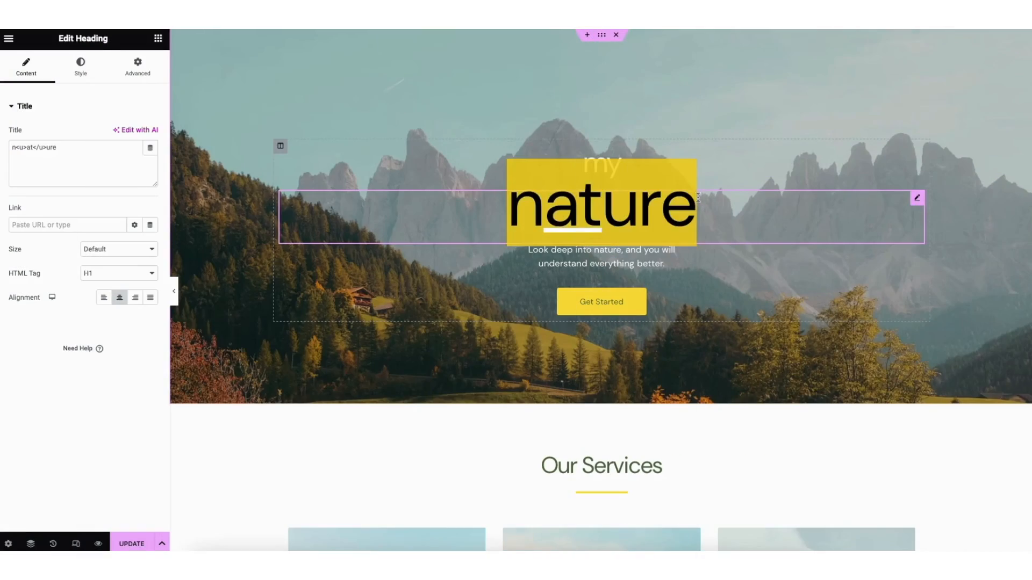
- Replace the selected hero heading text "nature" with "DEMO WEBSITE" in Elementor
{"action": "type", "text": "dem"}
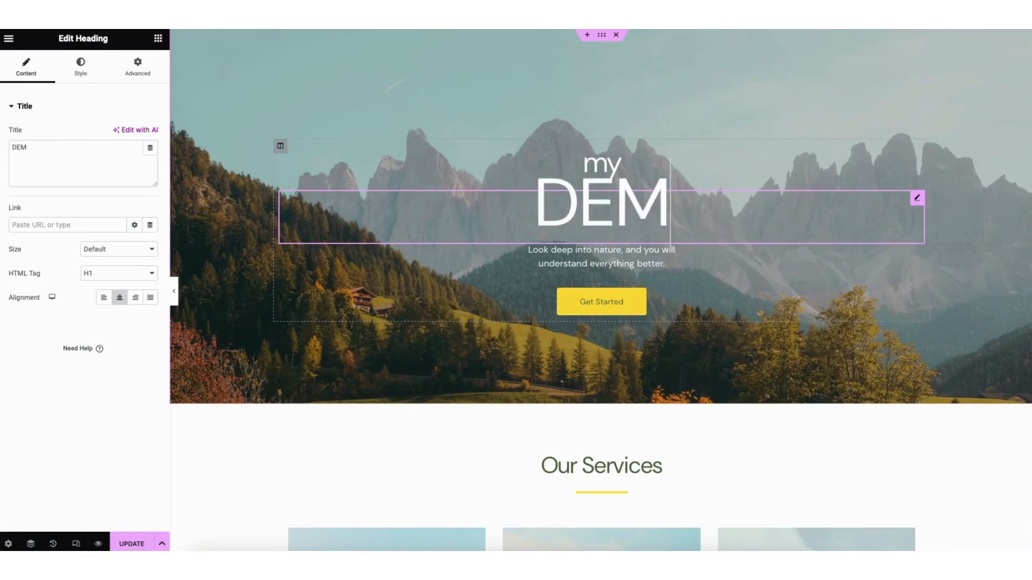
{"action": "type", "text": "O WEBSITE"}
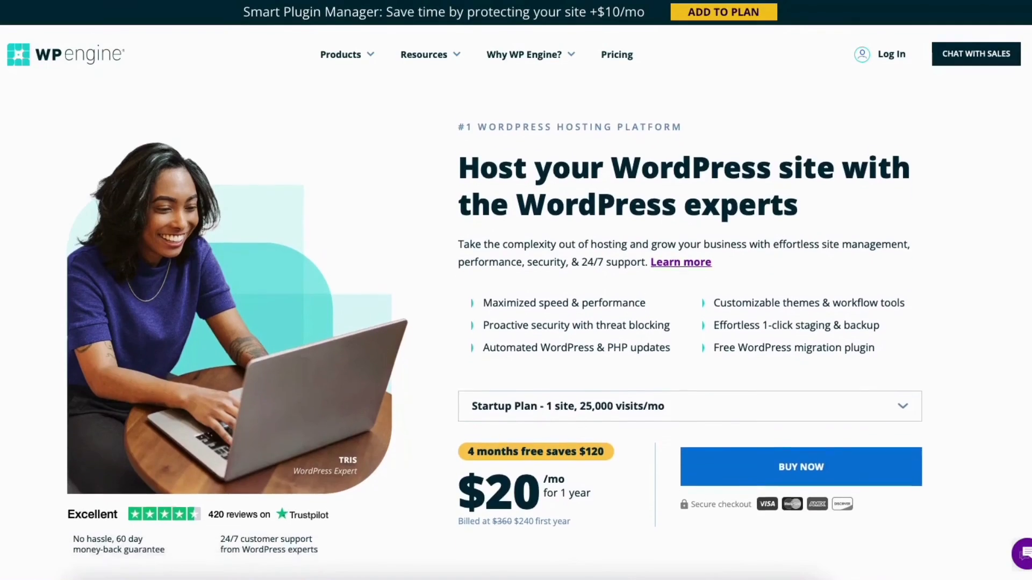
- Examine WP Engine's WordPress hosting page, including its benefits, plan comparison table and customer reviews
{"action": "scroll", "coordinate": [516, 322], "scroll_direction": "down", "scroll_amount": 5}
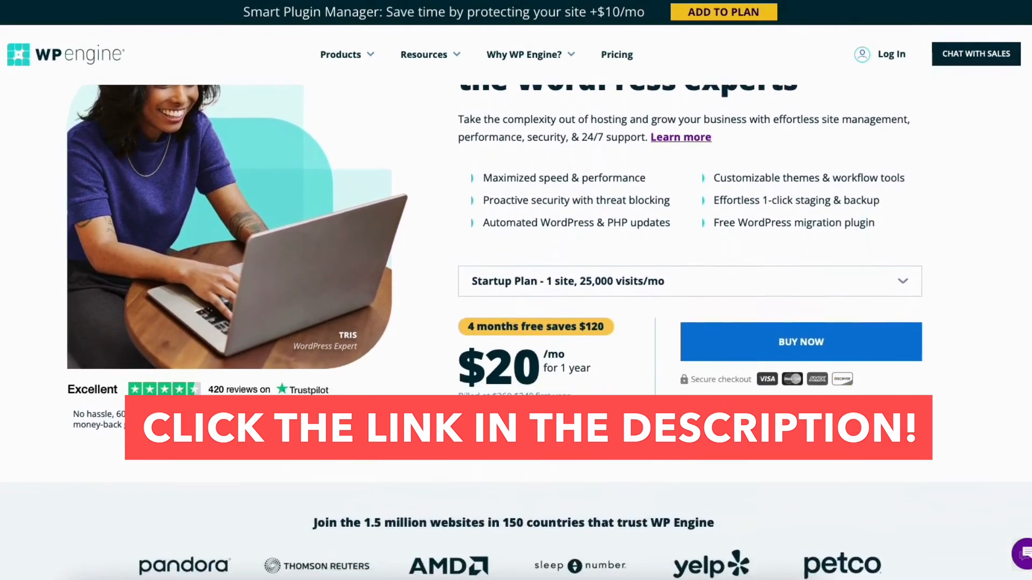
{"action": "scroll", "coordinate": [516, 322], "scroll_direction": "down", "scroll_amount": 4}
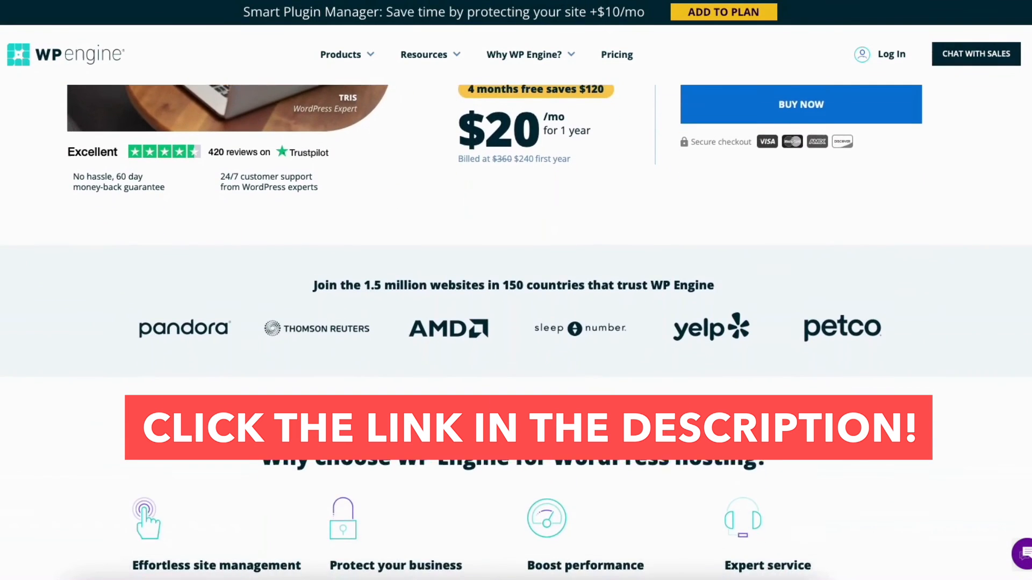
{"action": "scroll", "coordinate": [516, 323], "scroll_direction": "down", "scroll_amount": 5}
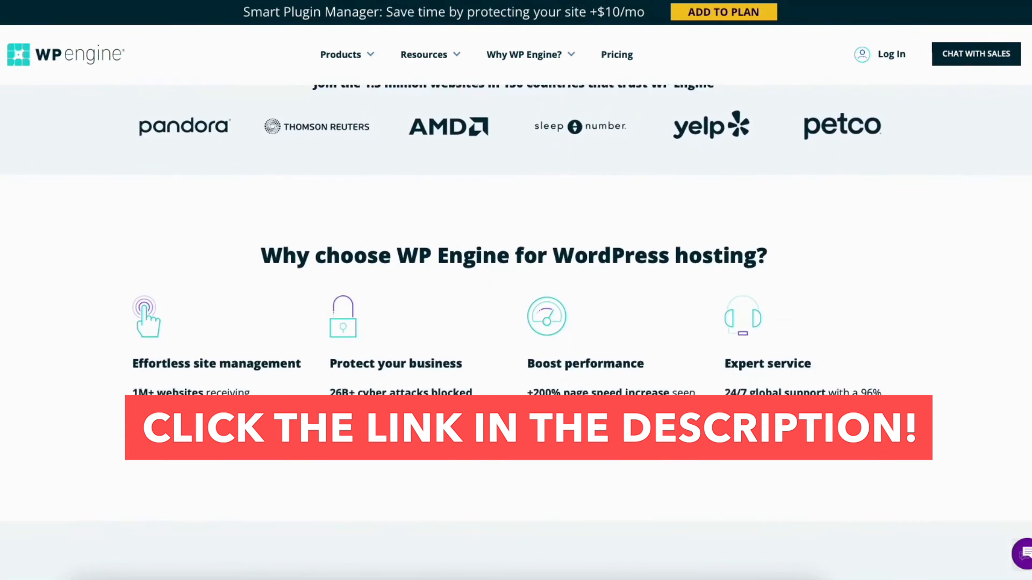
{"action": "scroll", "coordinate": [516, 322], "scroll_direction": "down", "scroll_amount": 6}
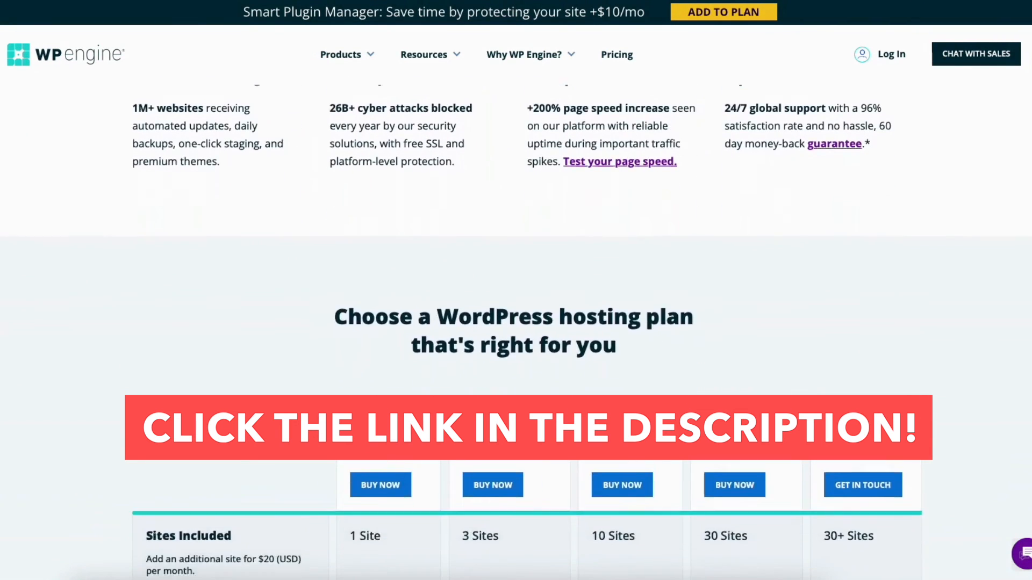
{"action": "scroll", "coordinate": [516, 323], "scroll_direction": "down", "scroll_amount": 5}
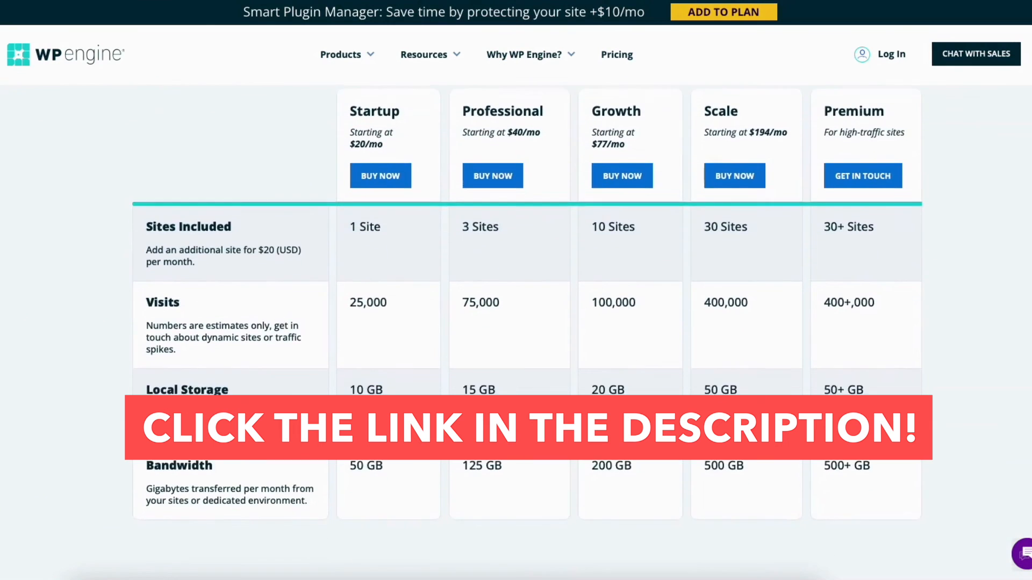
{"action": "scroll", "coordinate": [516, 323], "scroll_direction": "down", "scroll_amount": 6}
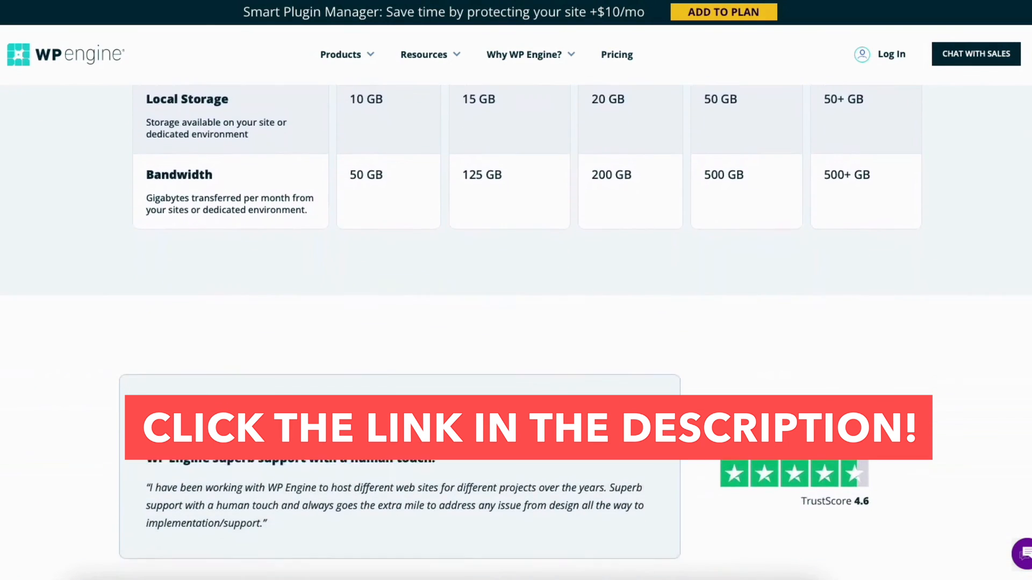
{"action": "scroll", "coordinate": [516, 323], "scroll_direction": "down", "scroll_amount": 2}
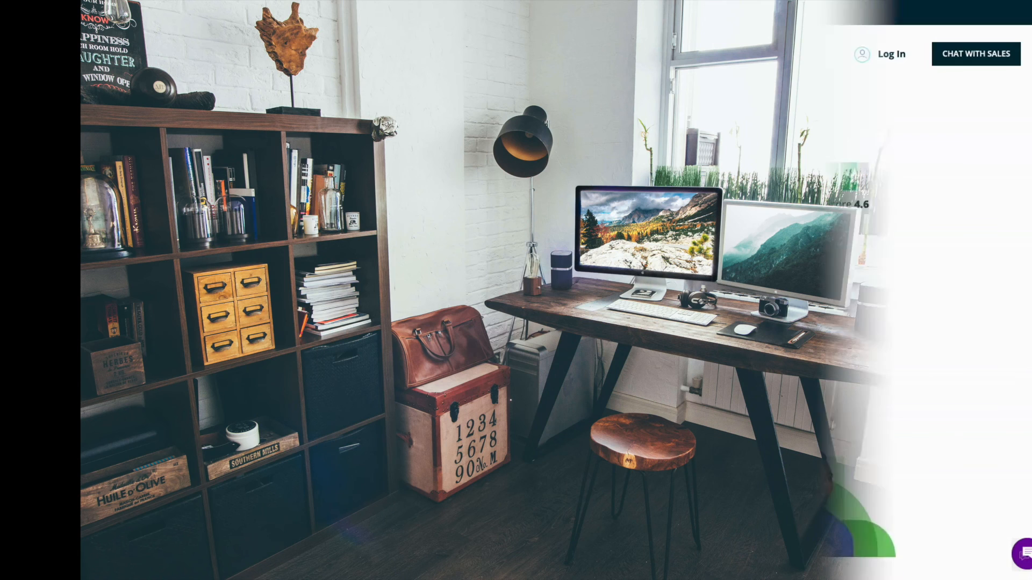